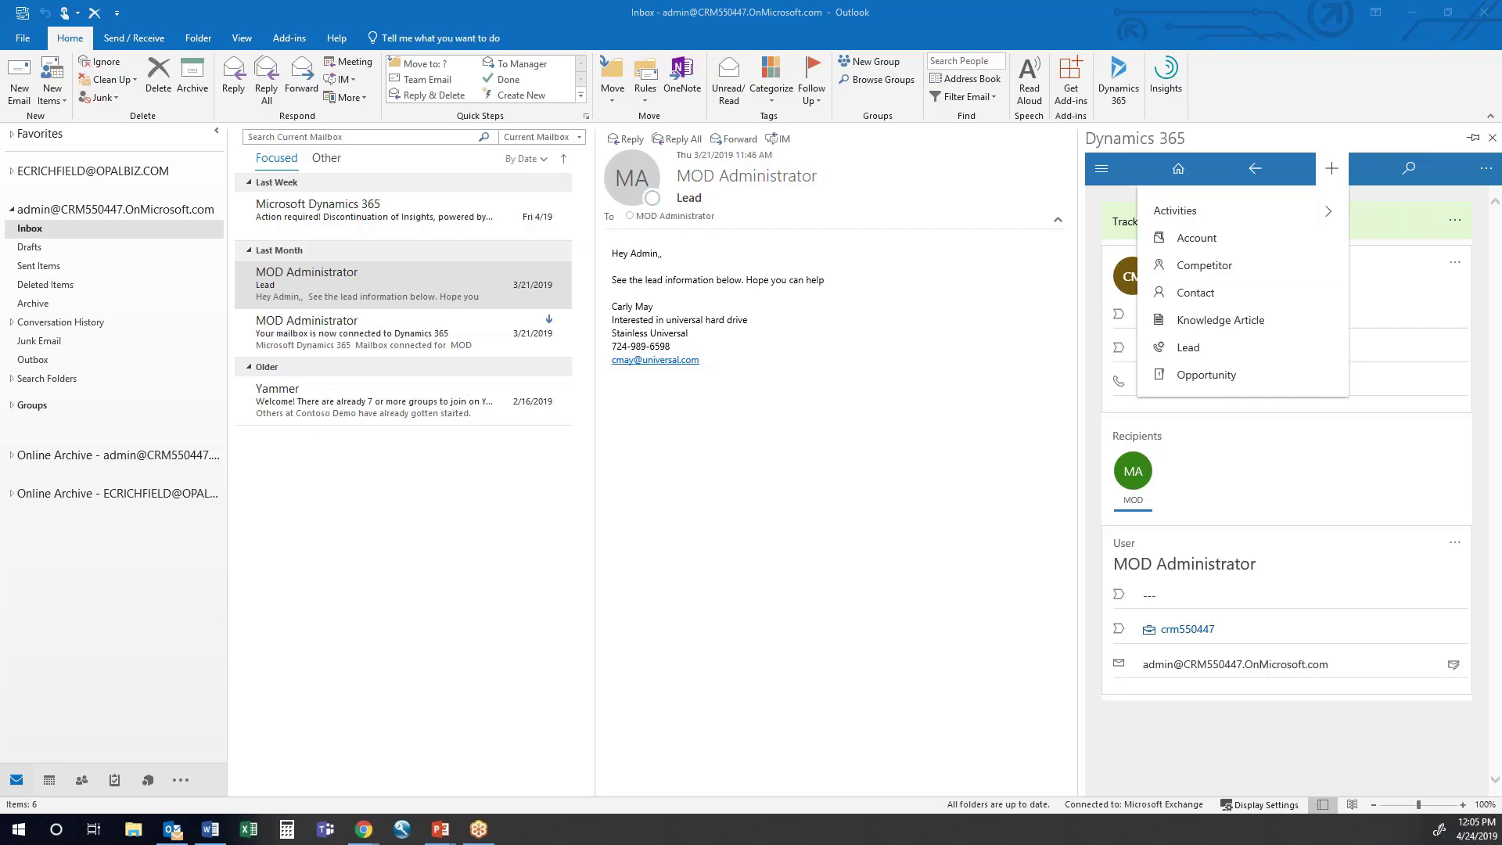
Switch to Dynamics 365 in Chrome and read the tracked Lead email in the contact's activities.
key("alt+Tab")
left_click(106, 9)
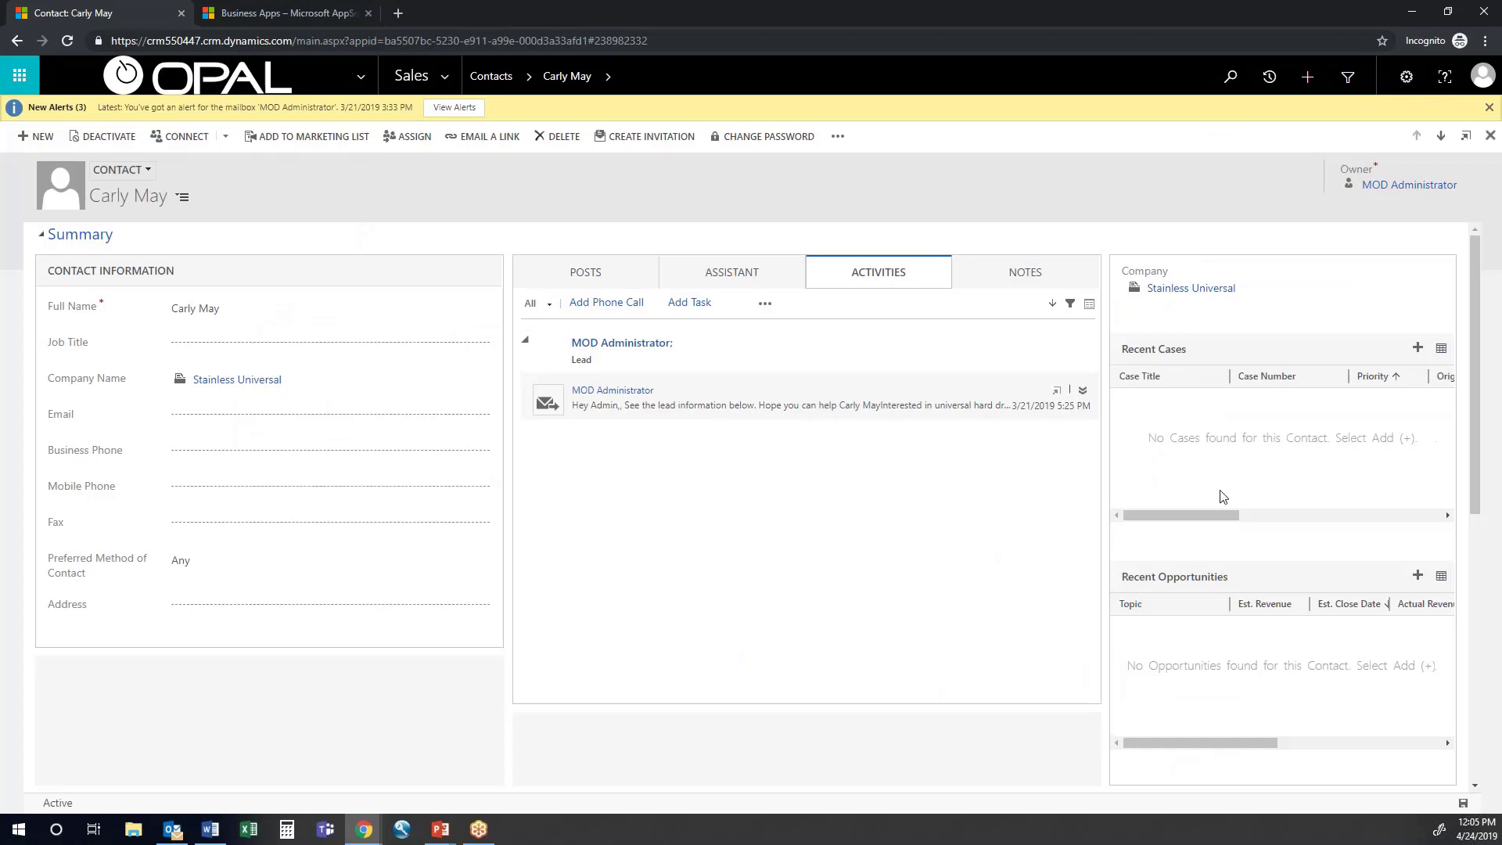
left_click(704, 405)
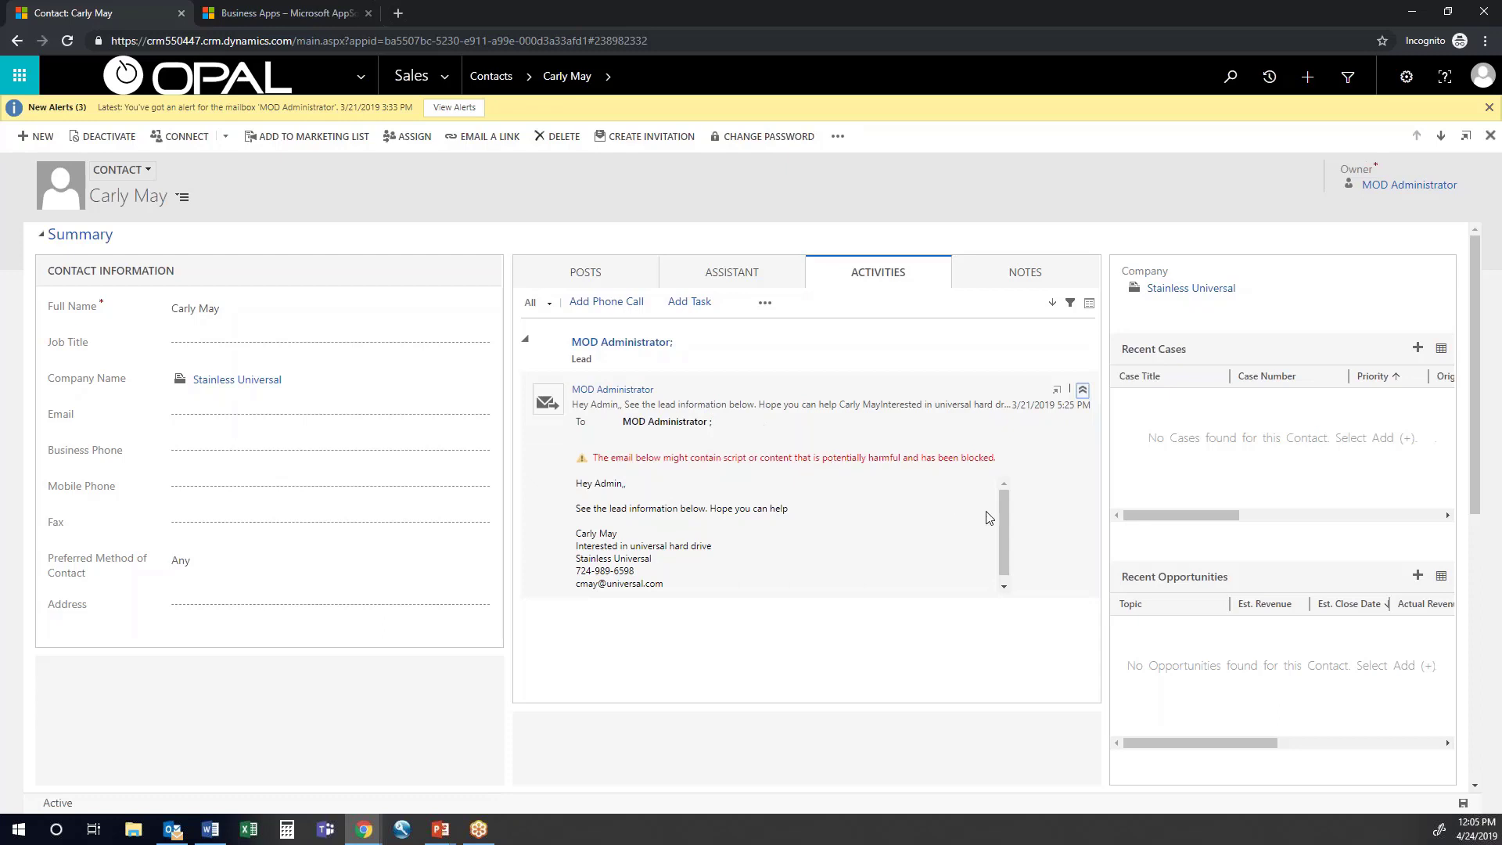
scroll(1006, 517, "down", 1)
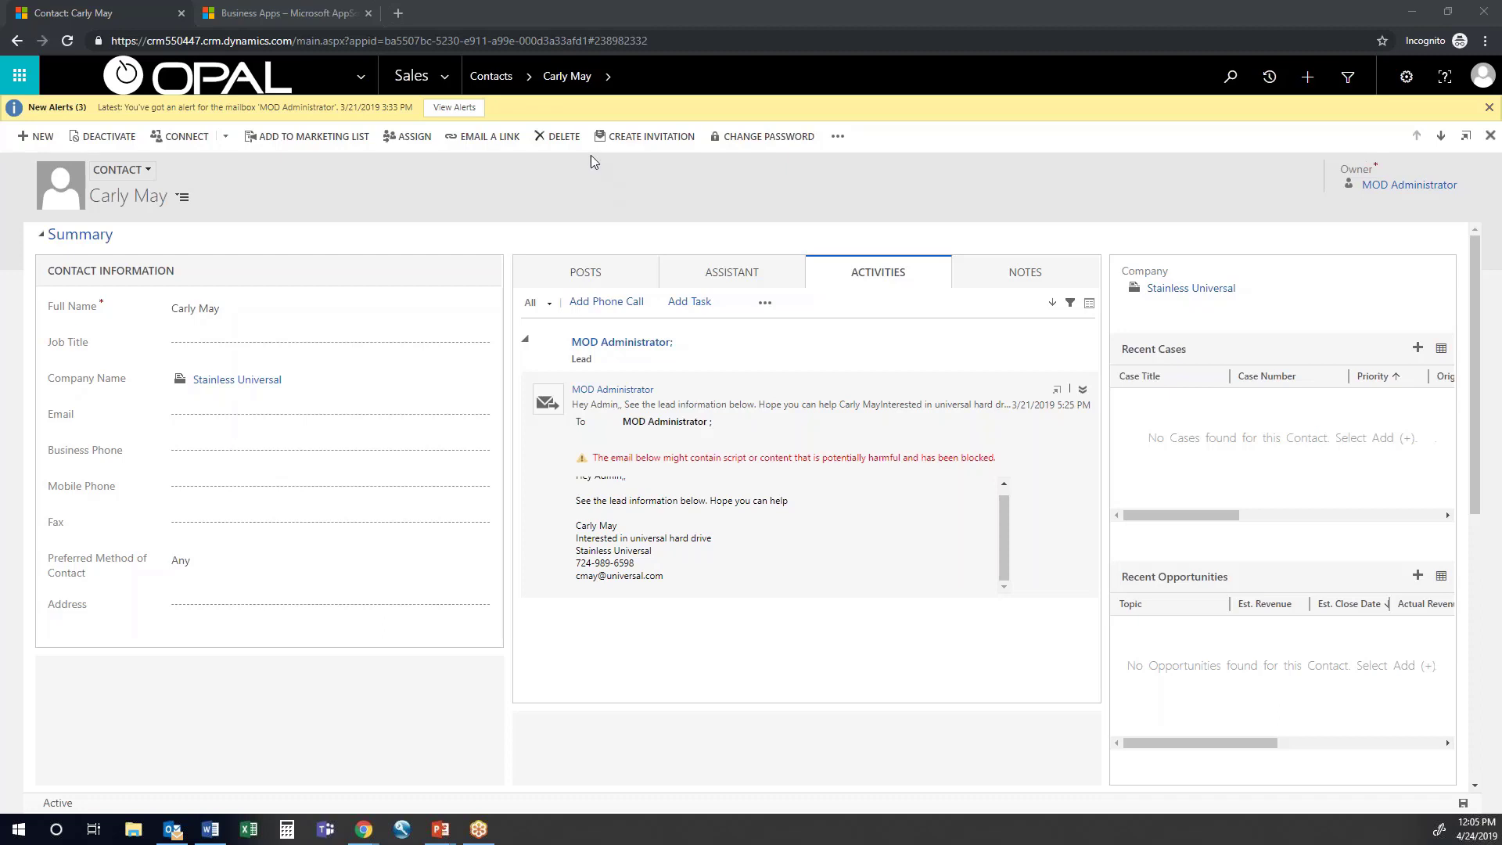
Open the Fourth Coffee (sample) account from the Sales accounts list and bring up its form editor.
left_click(450, 77)
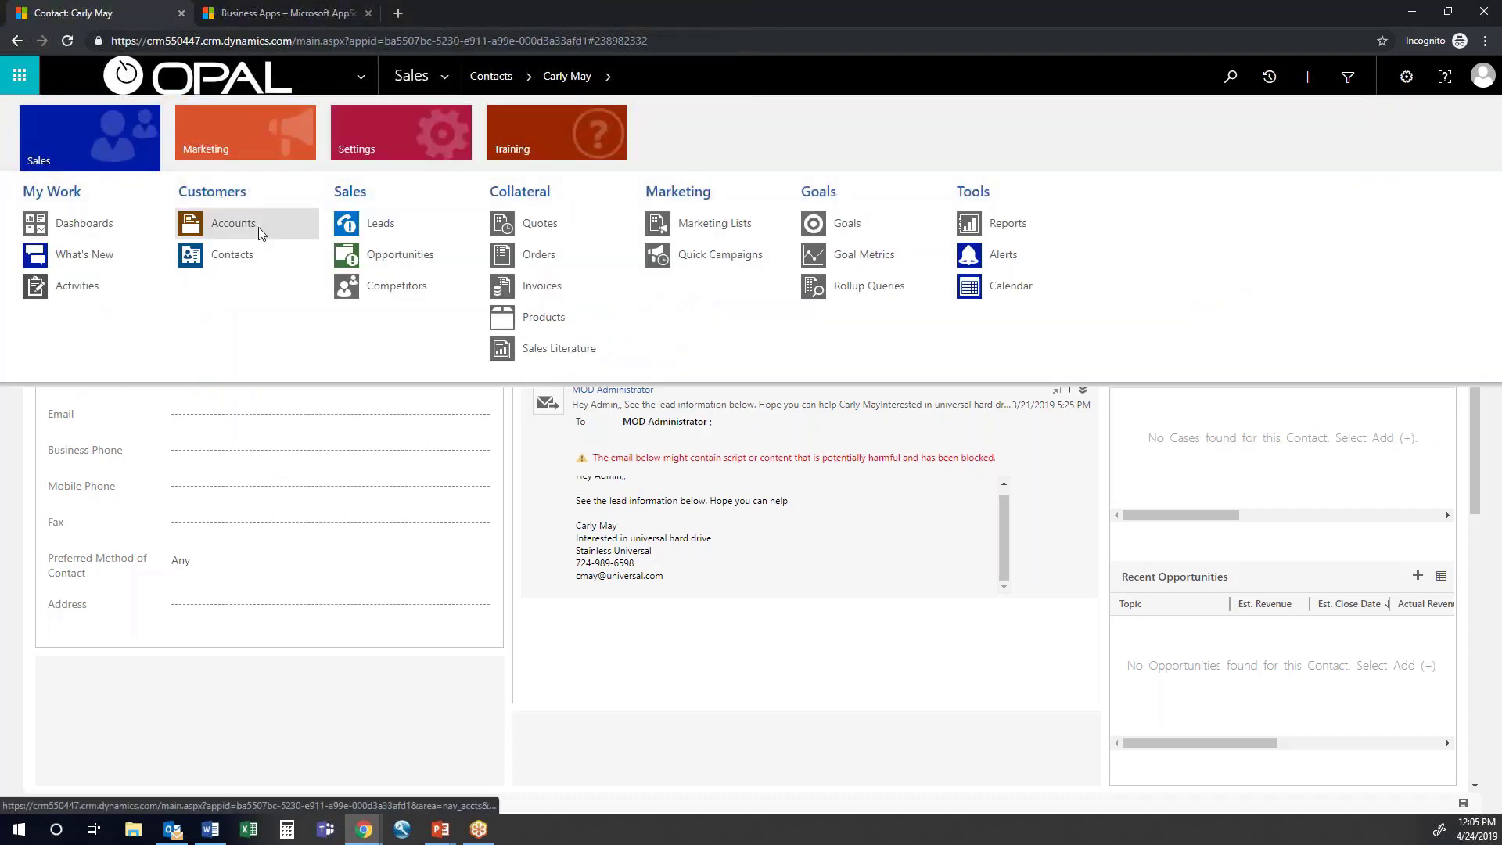
left_click(260, 232)
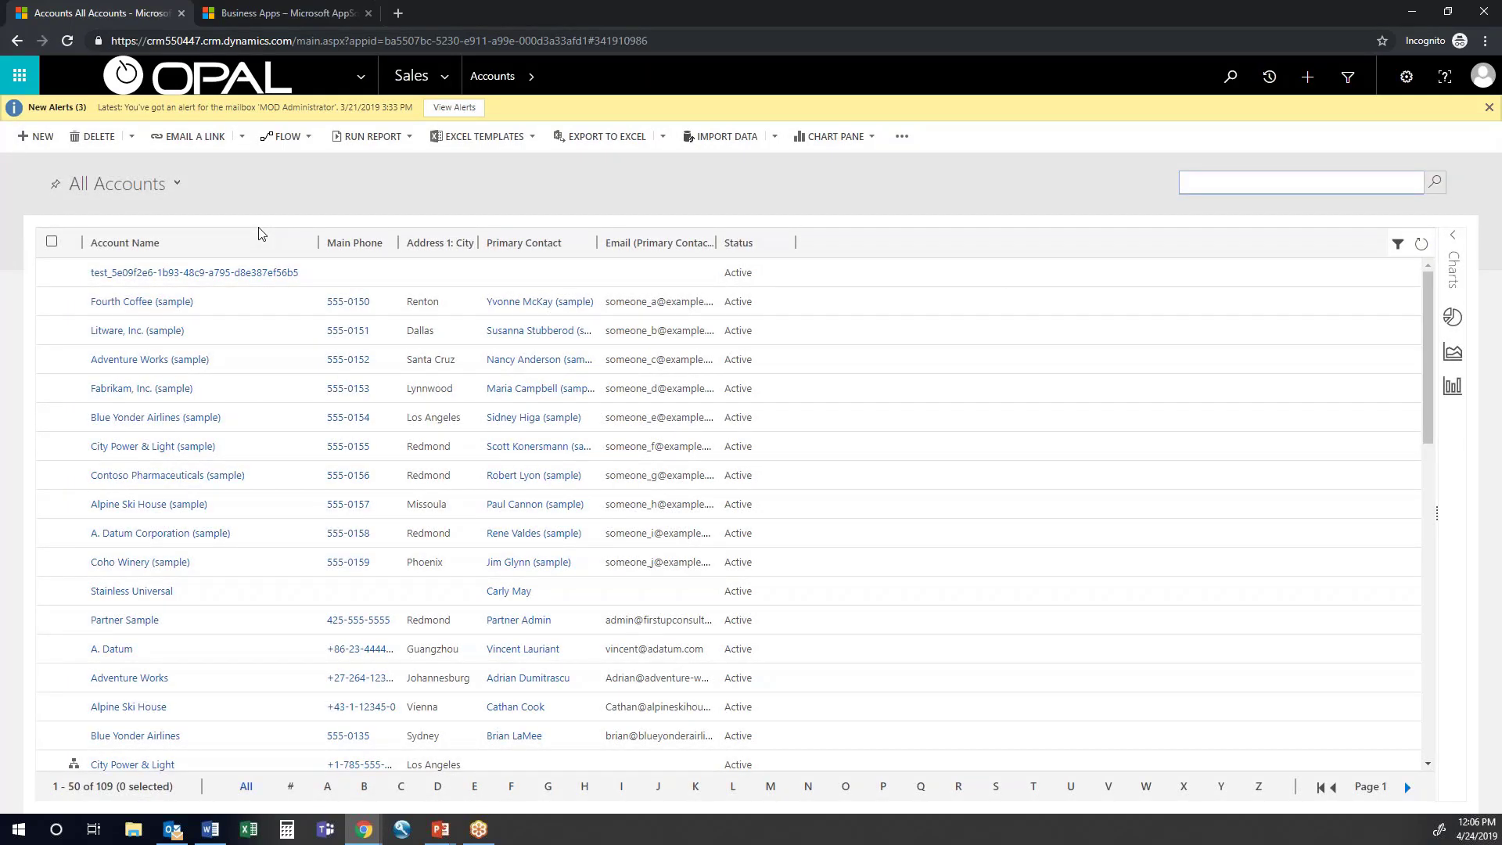
left_click(180, 302)
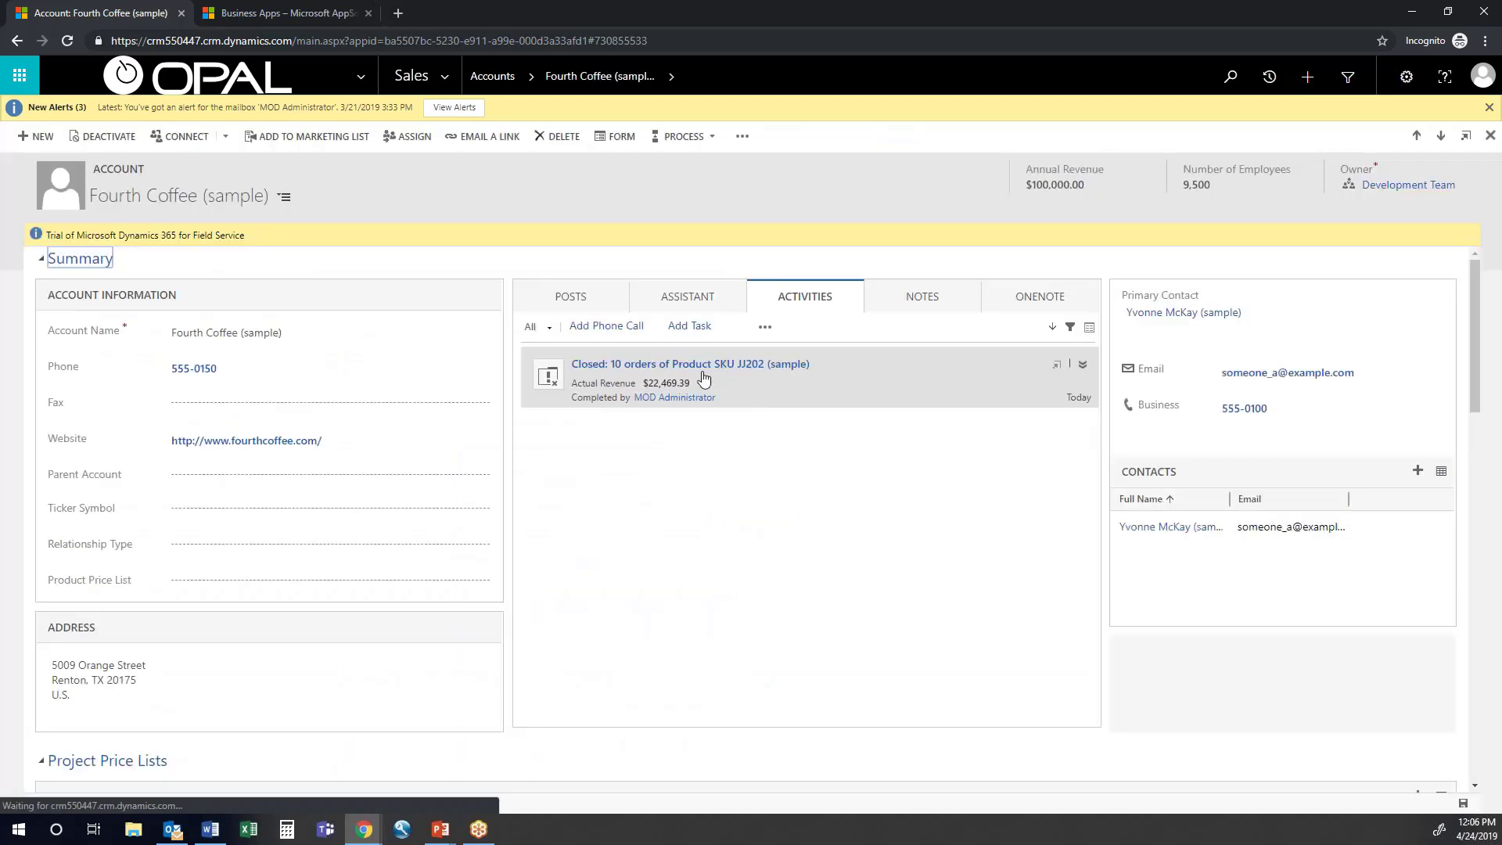
left_click(621, 139)
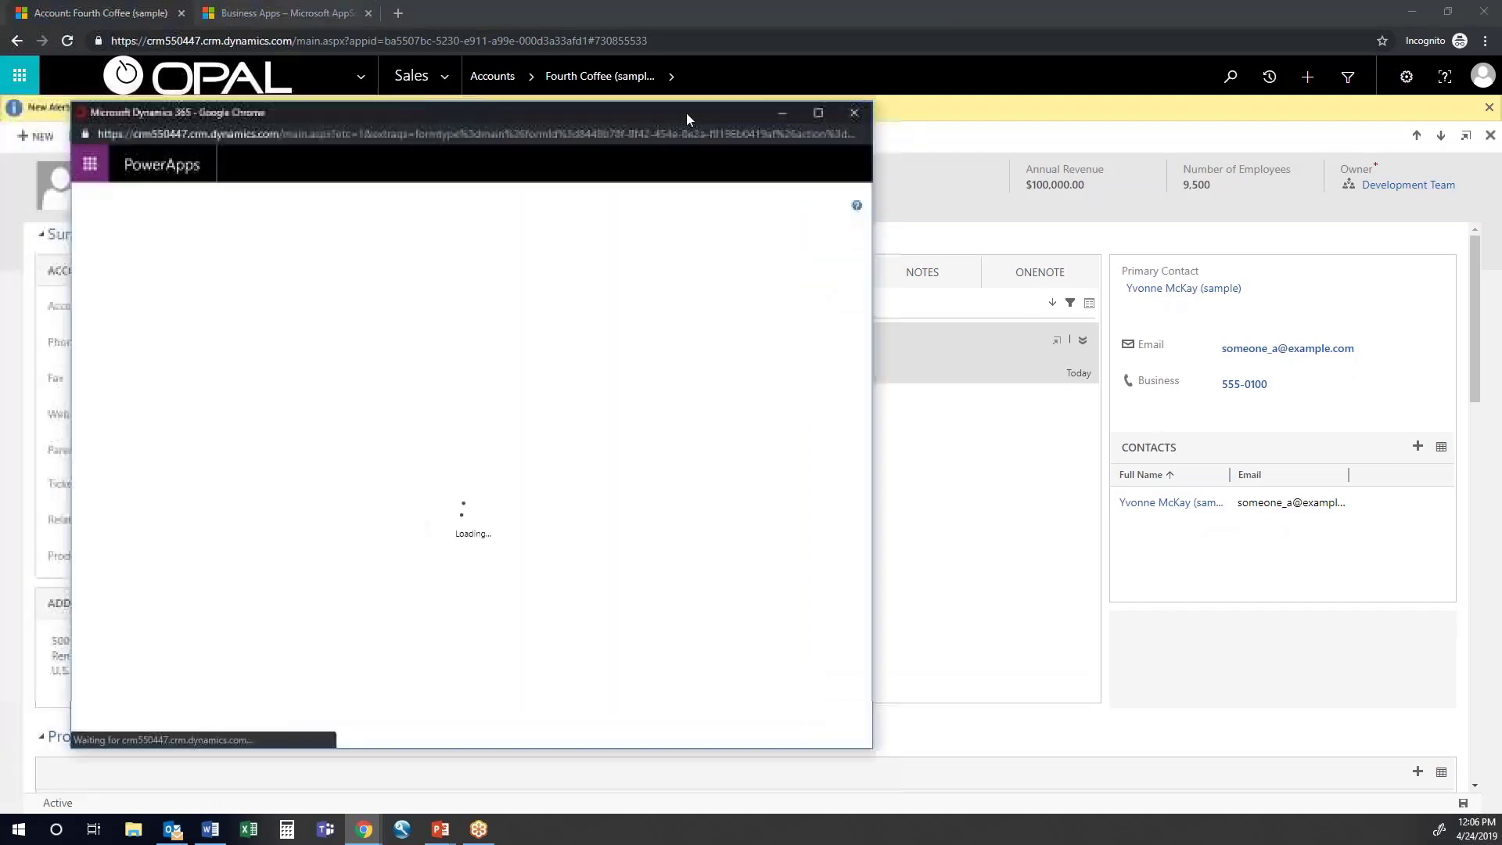
left_click_drag(687, 115, 838, 115)
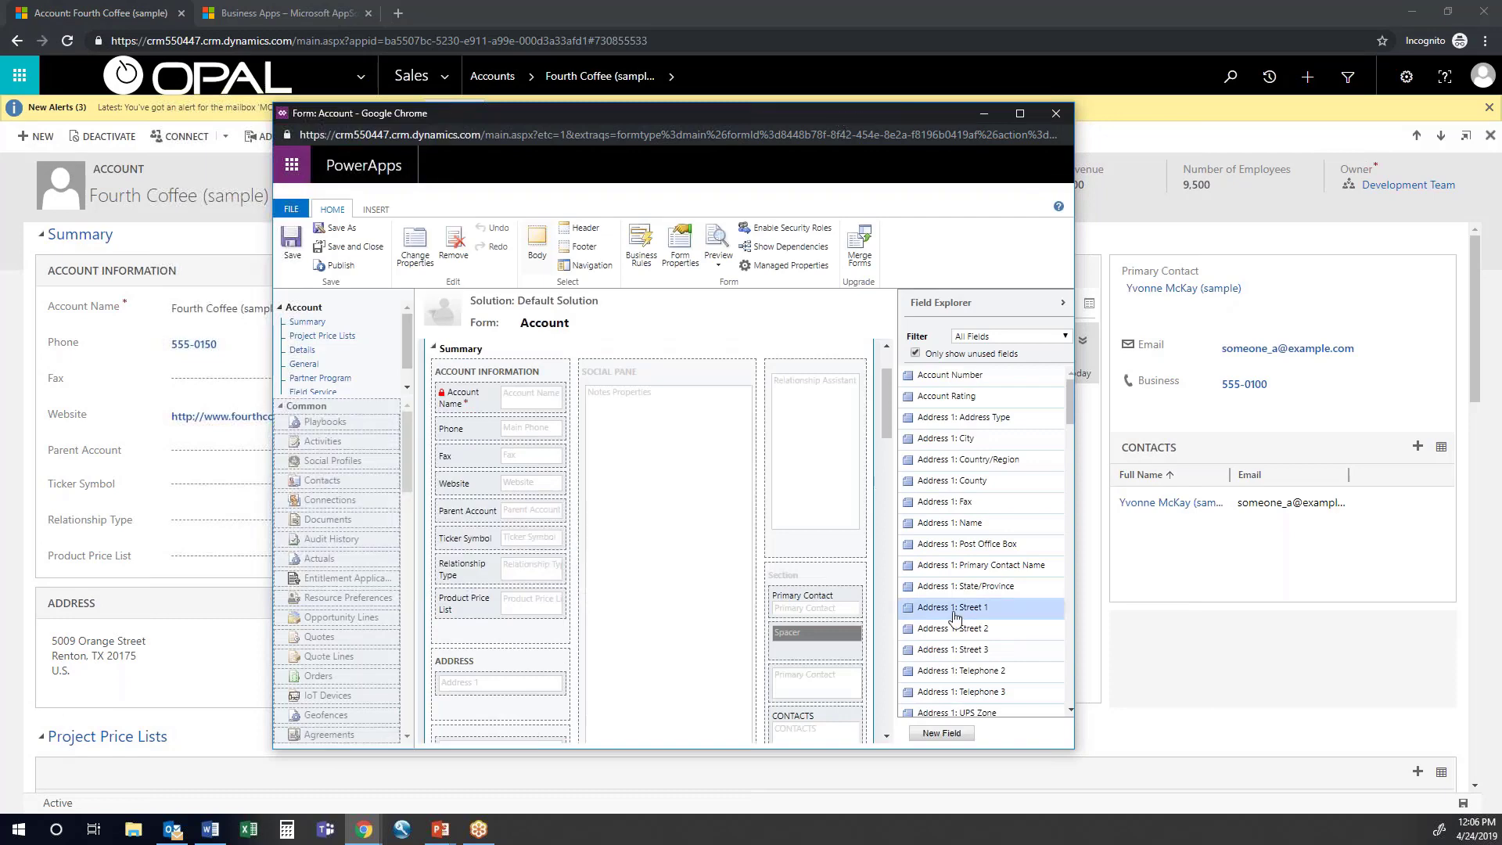
Create a new account field named Account Type with the MultiSelect Option Set data type.
left_click(959, 737)
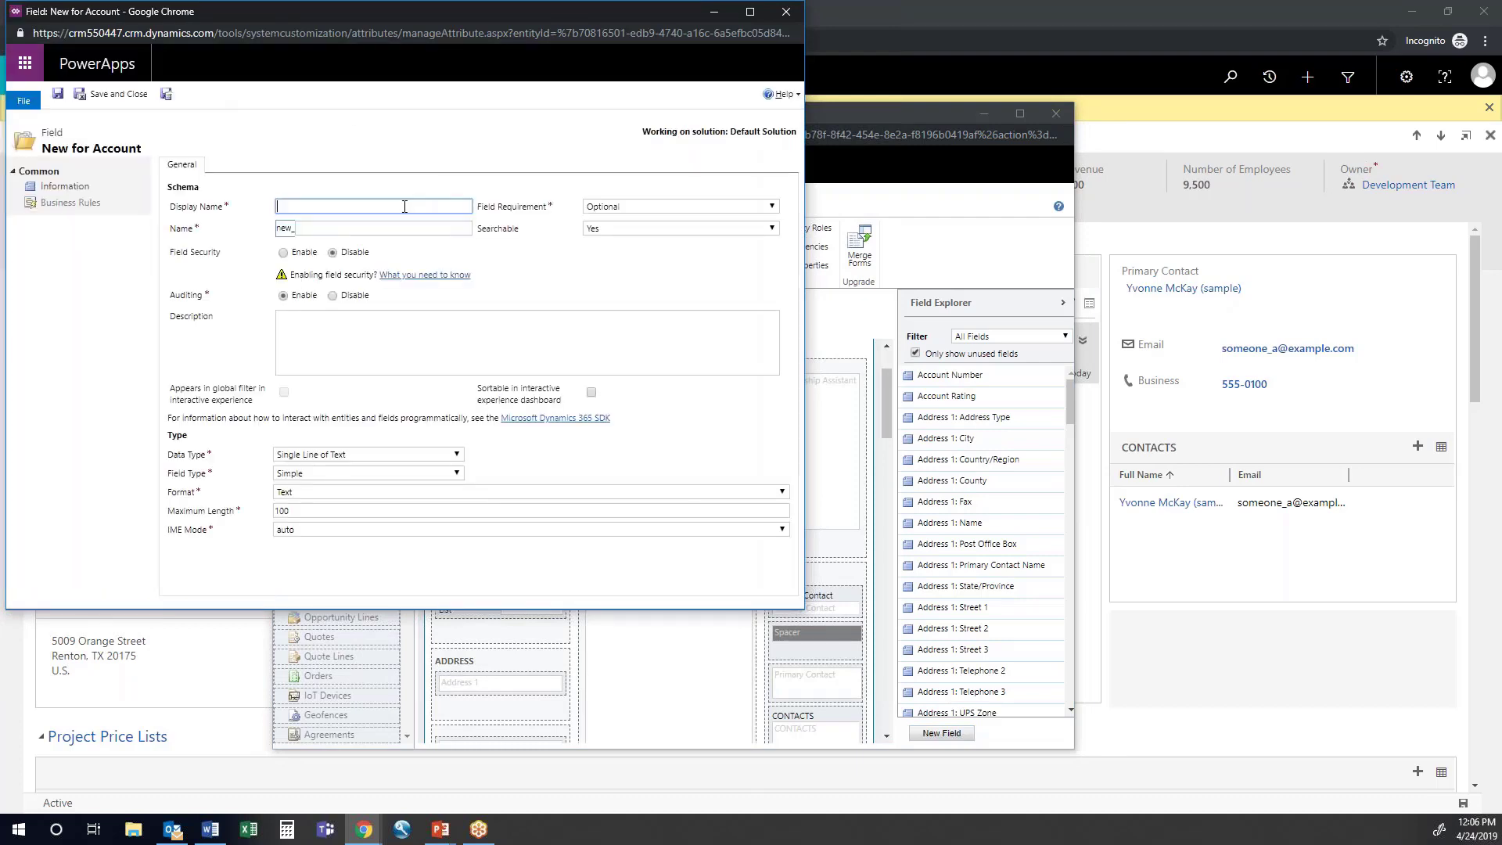
type("Account Type")
left_click(327, 457)
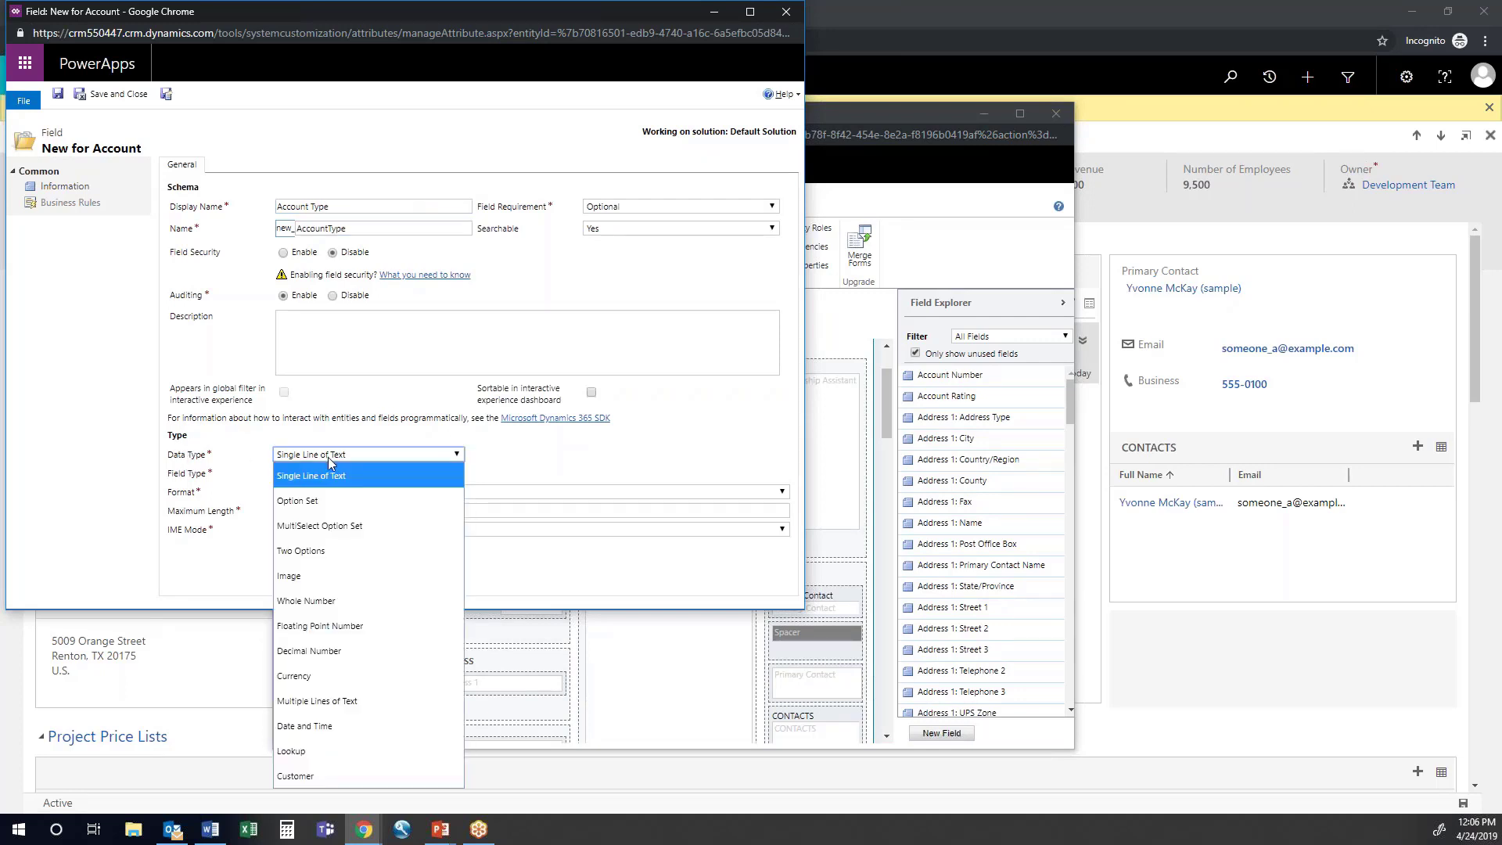
left_click(363, 523)
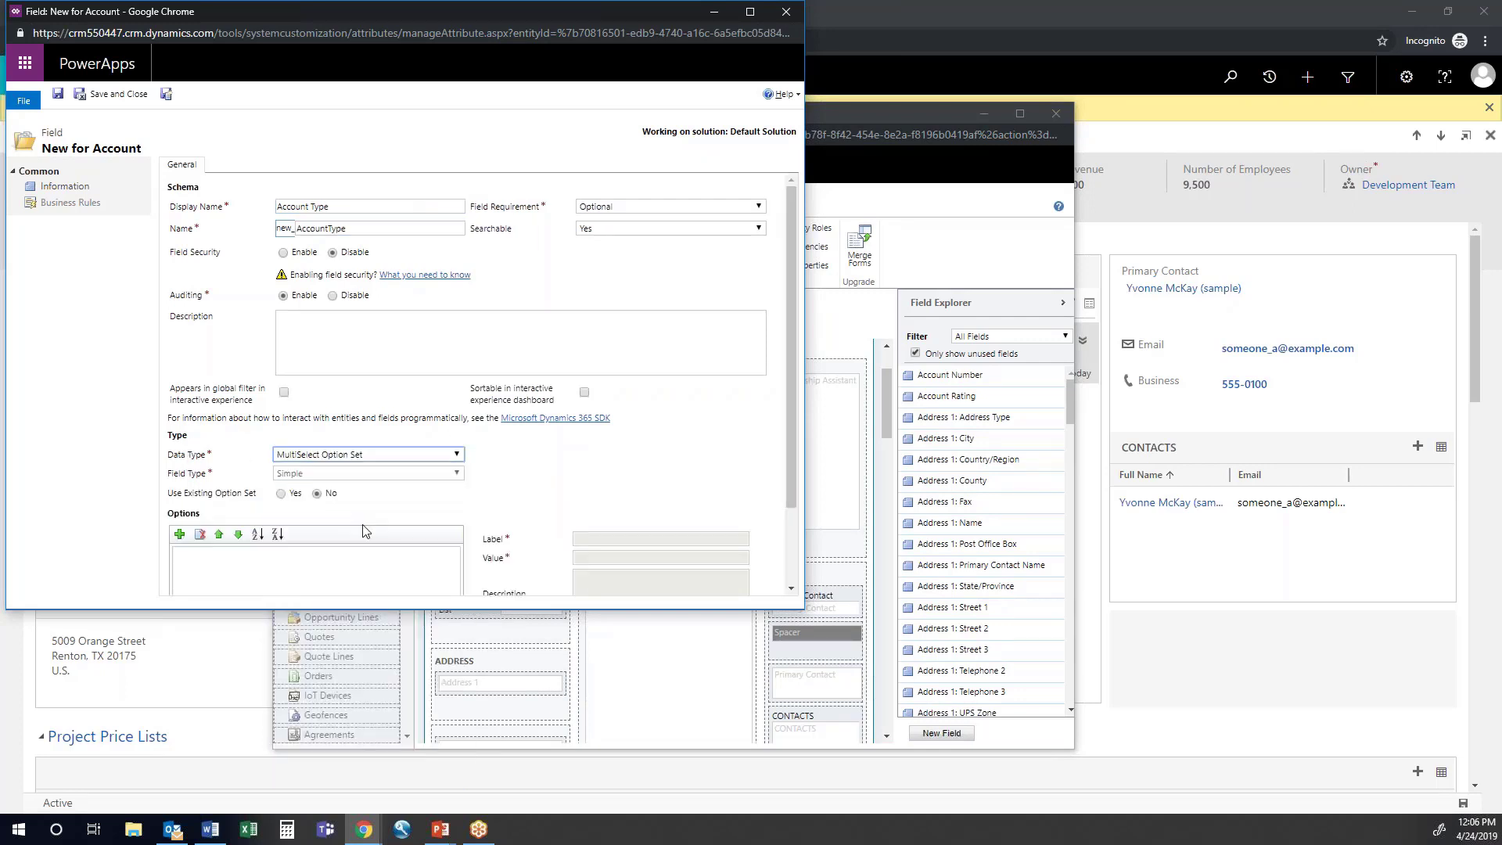
Add the options Account and Customer to the Account Type field.
scroll(436, 502, "down", 1)
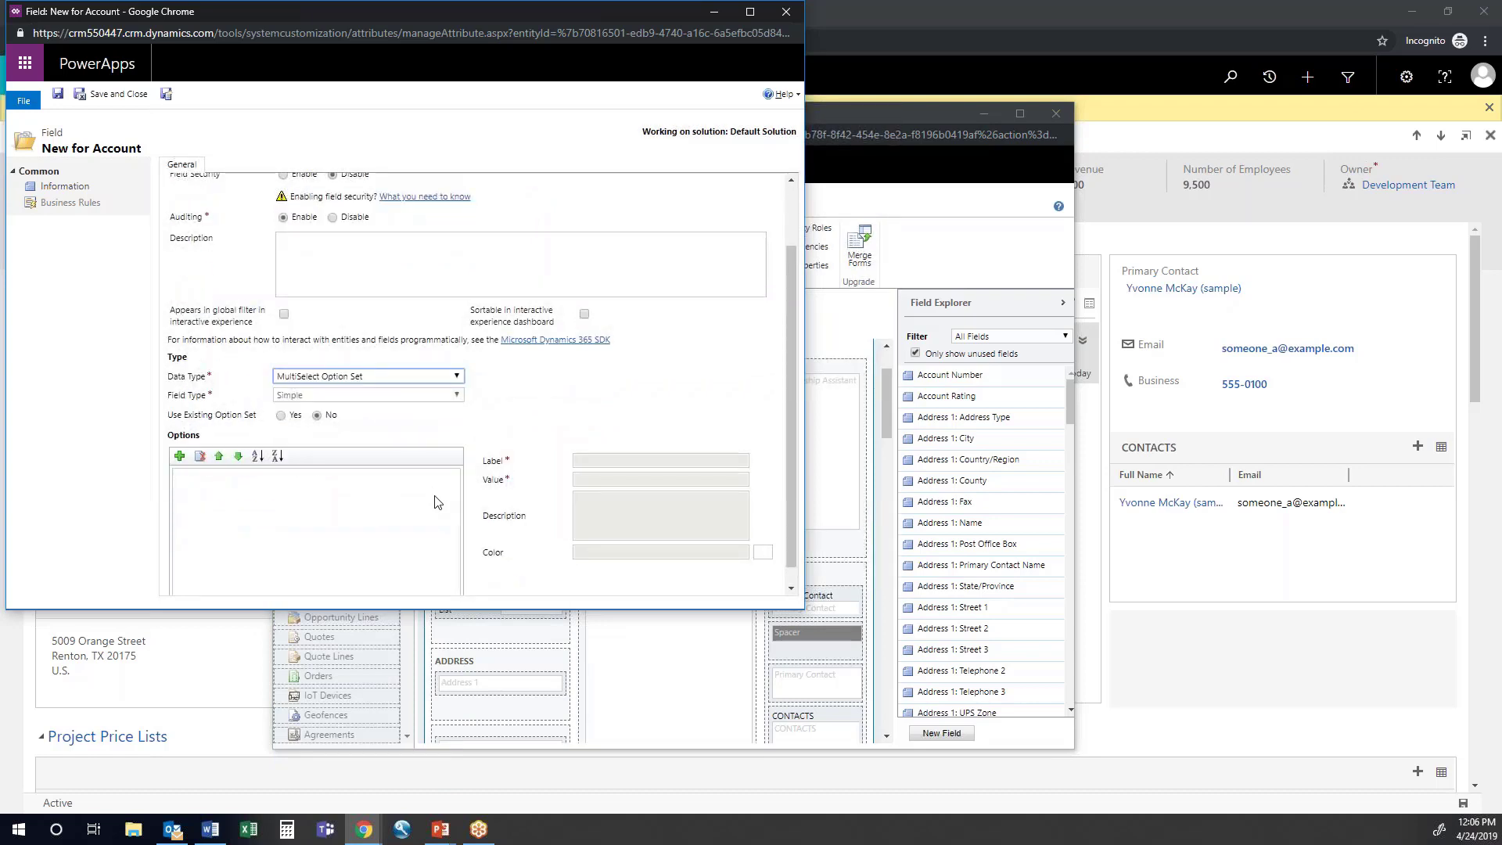
left_click(180, 456)
left_click(588, 460)
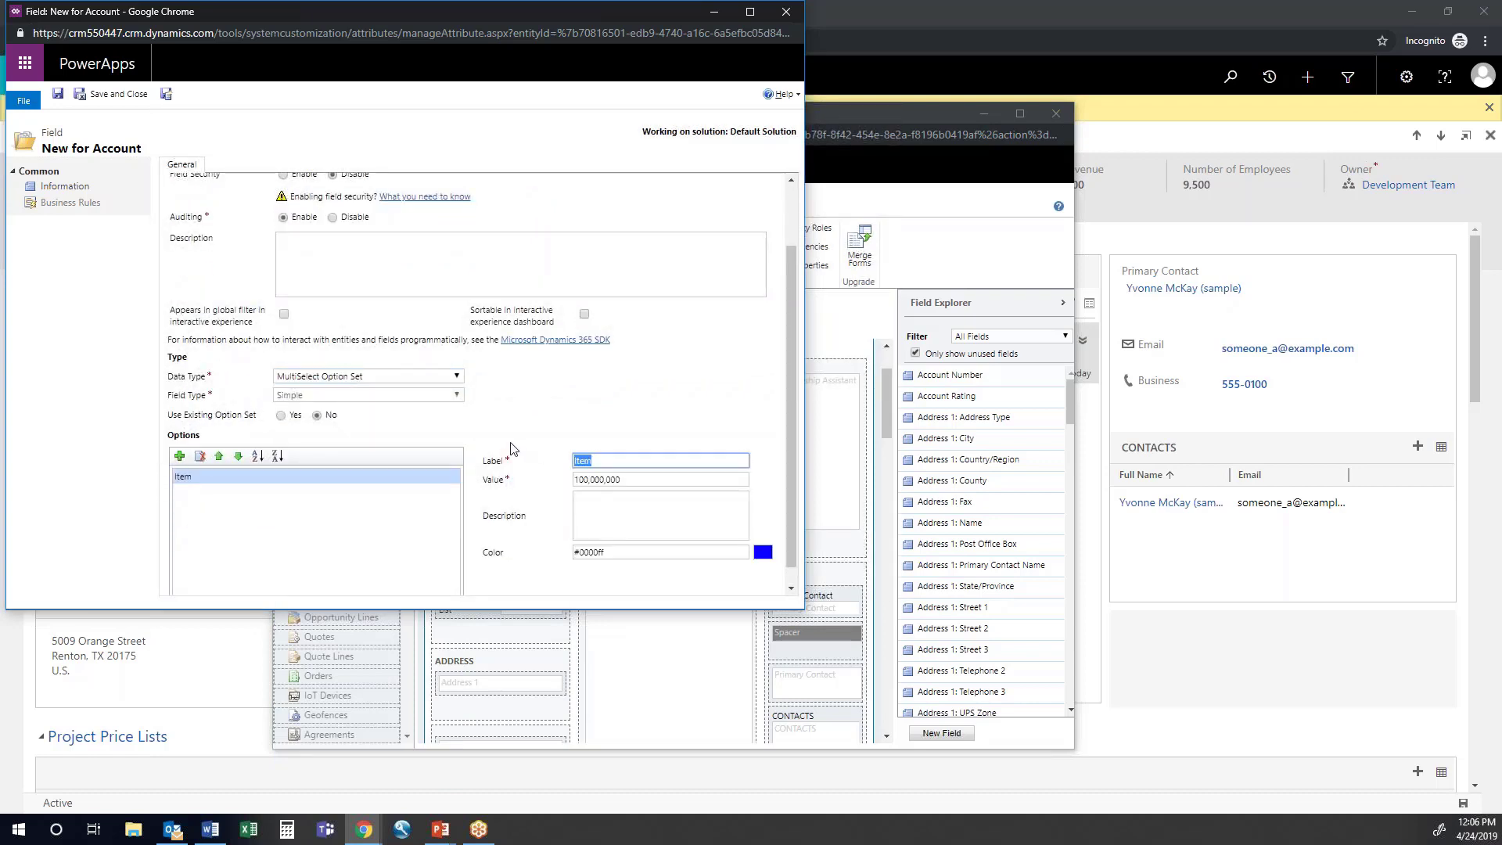
type("Account")
left_click(180, 456)
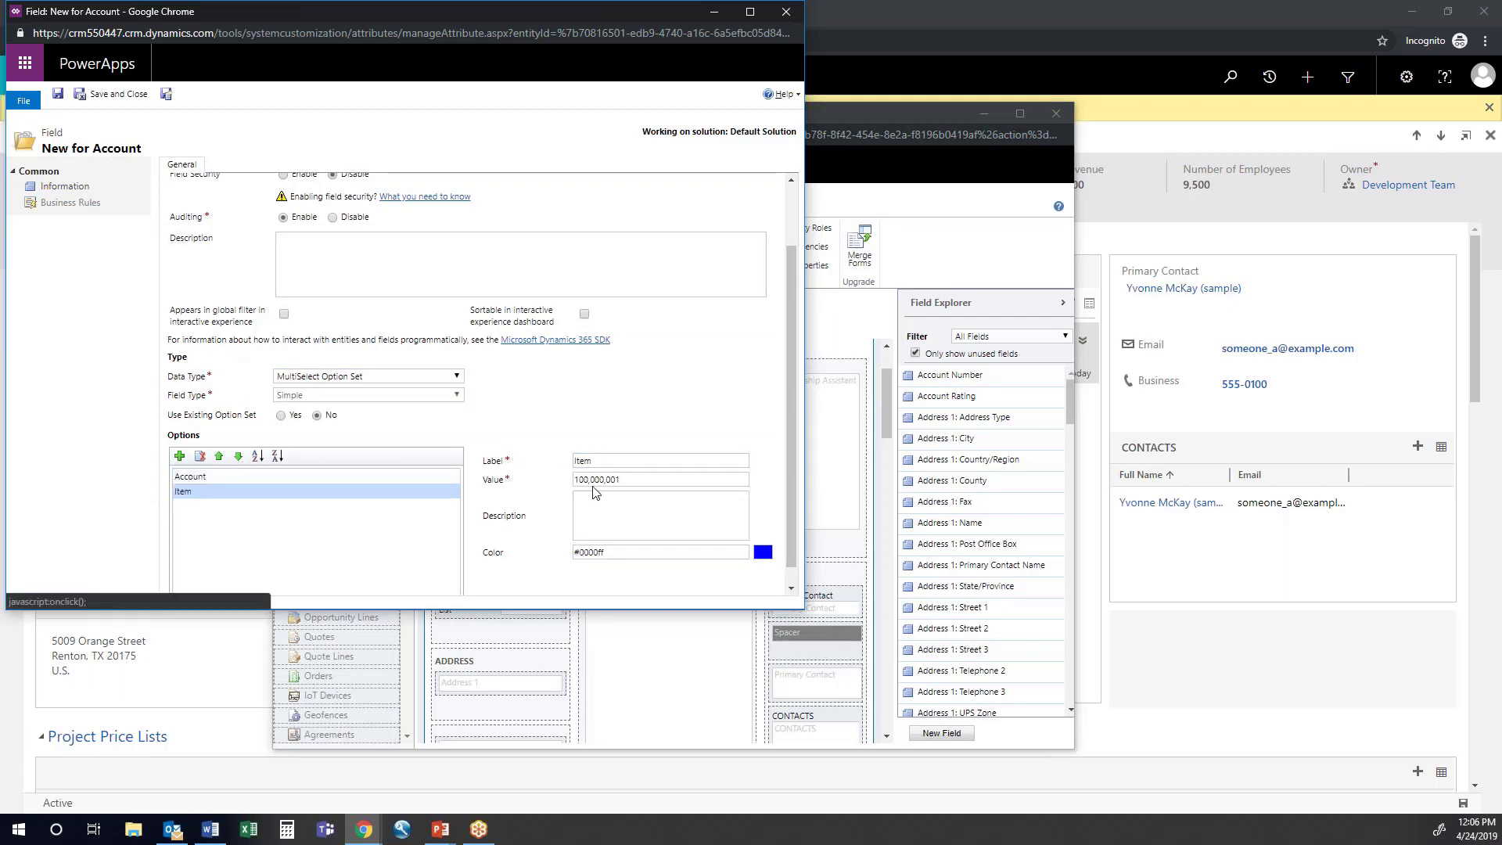
left_click(502, 460)
type("Customer")
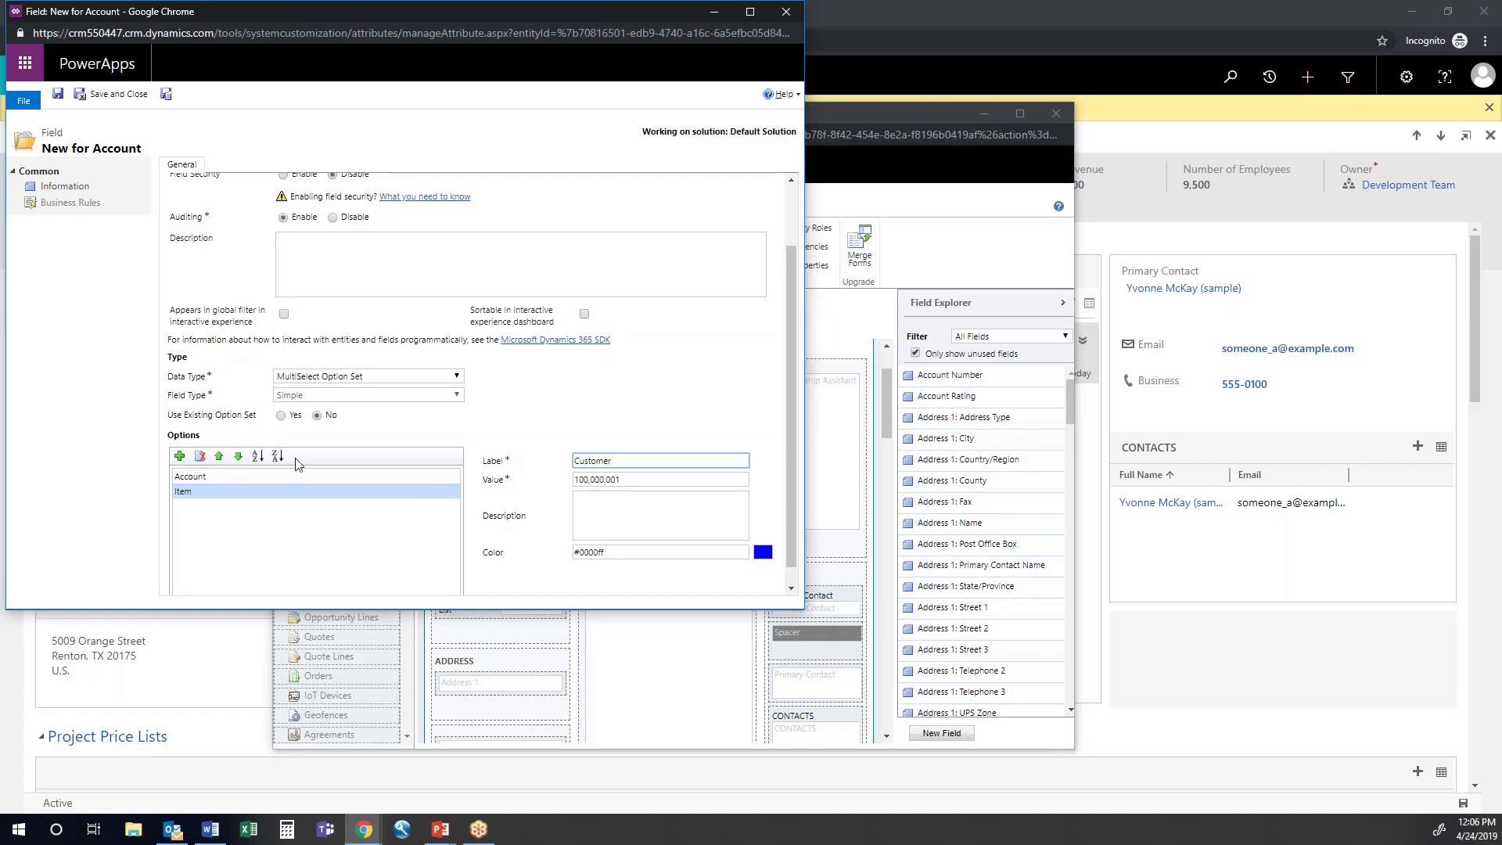
Add the options Vendor, Buyer and Inactive to the Account Type field, and save and close the field.
left_click(180, 456)
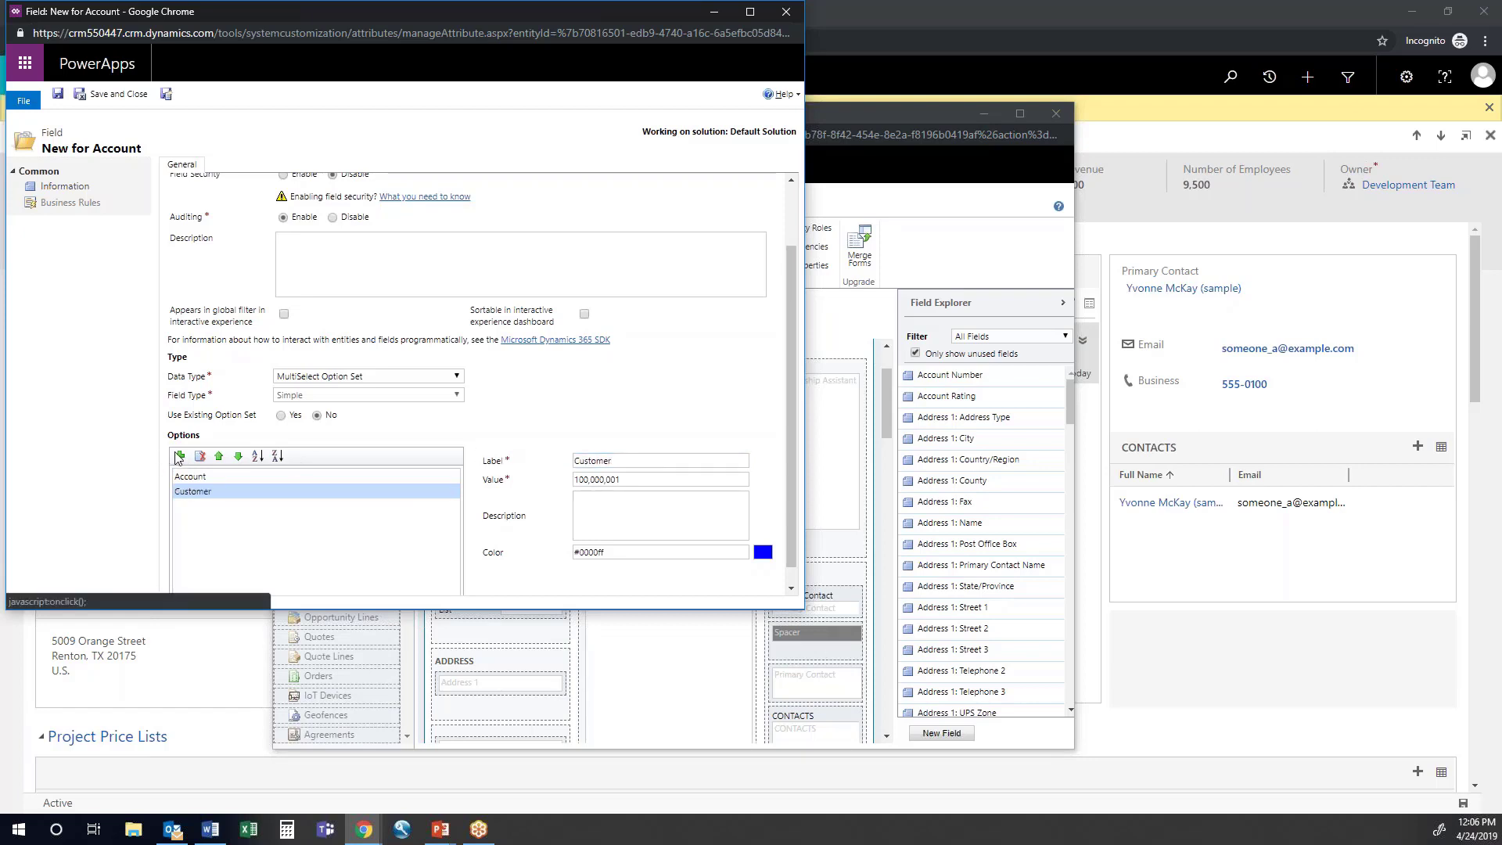
type("Vendor")
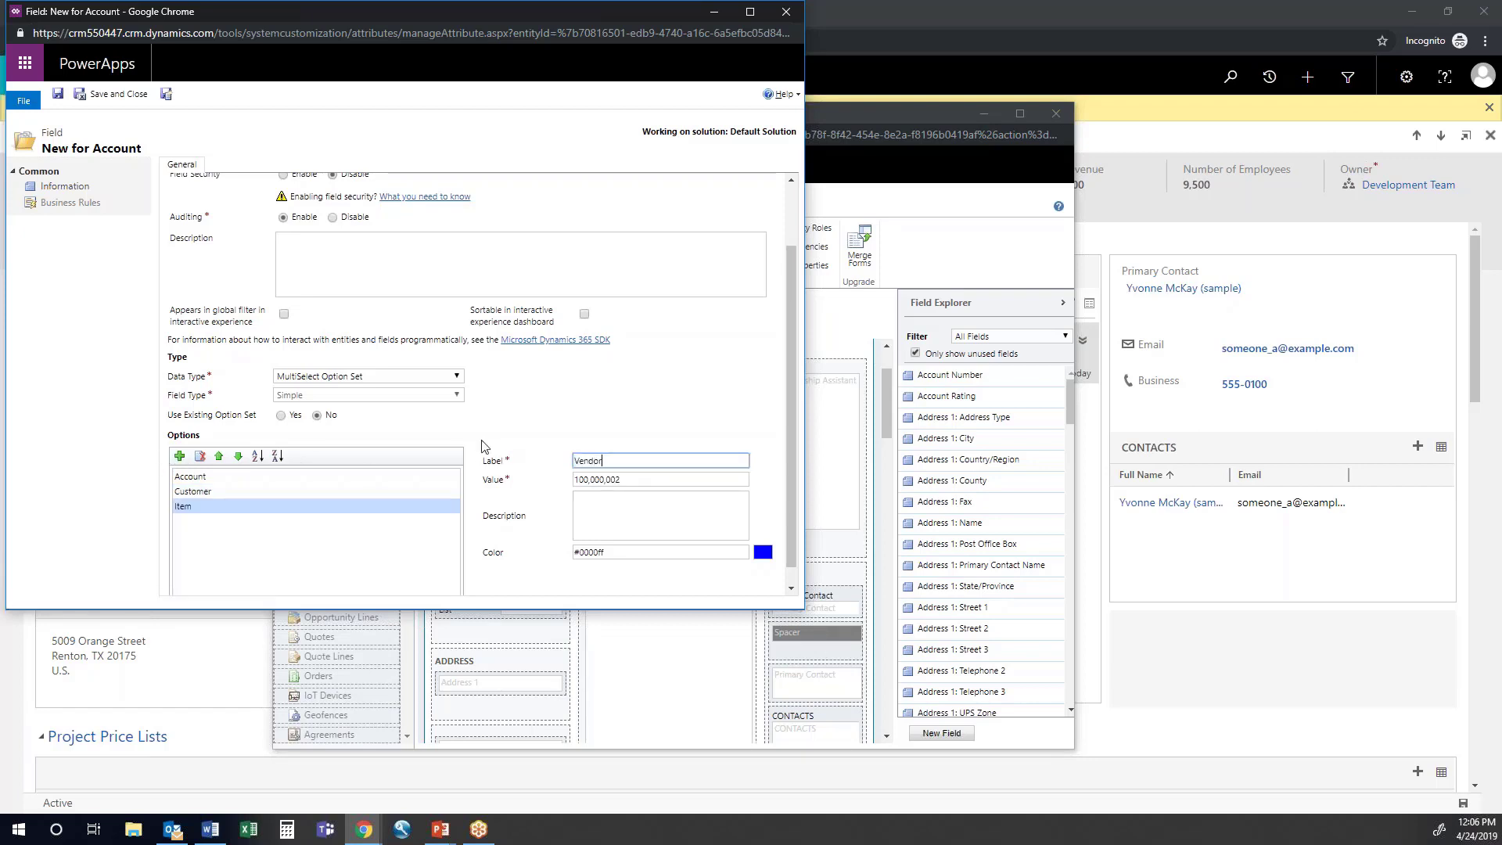
left_click(179, 456)
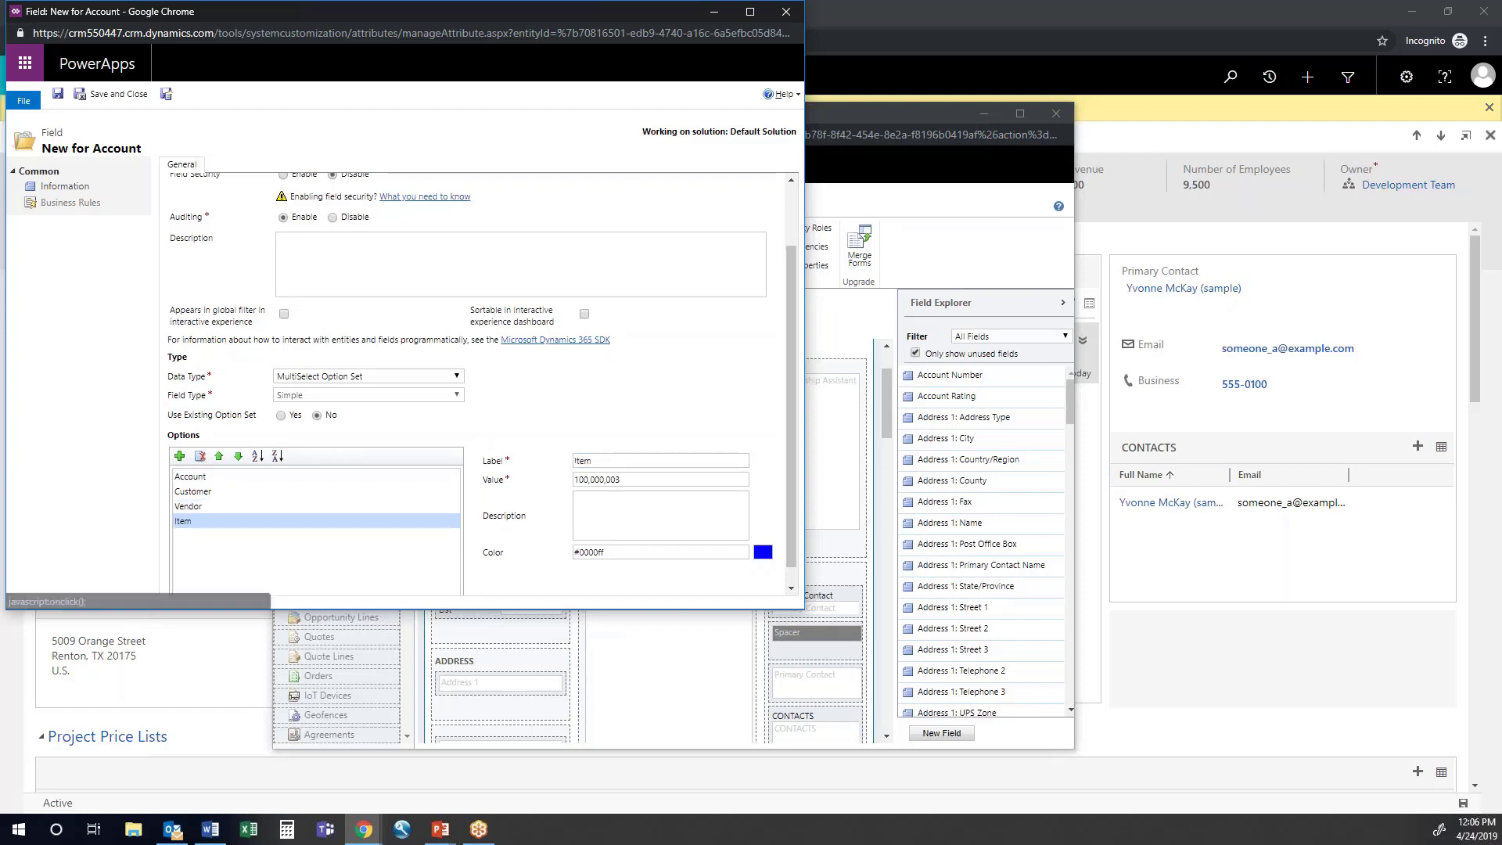
type("Buyer")
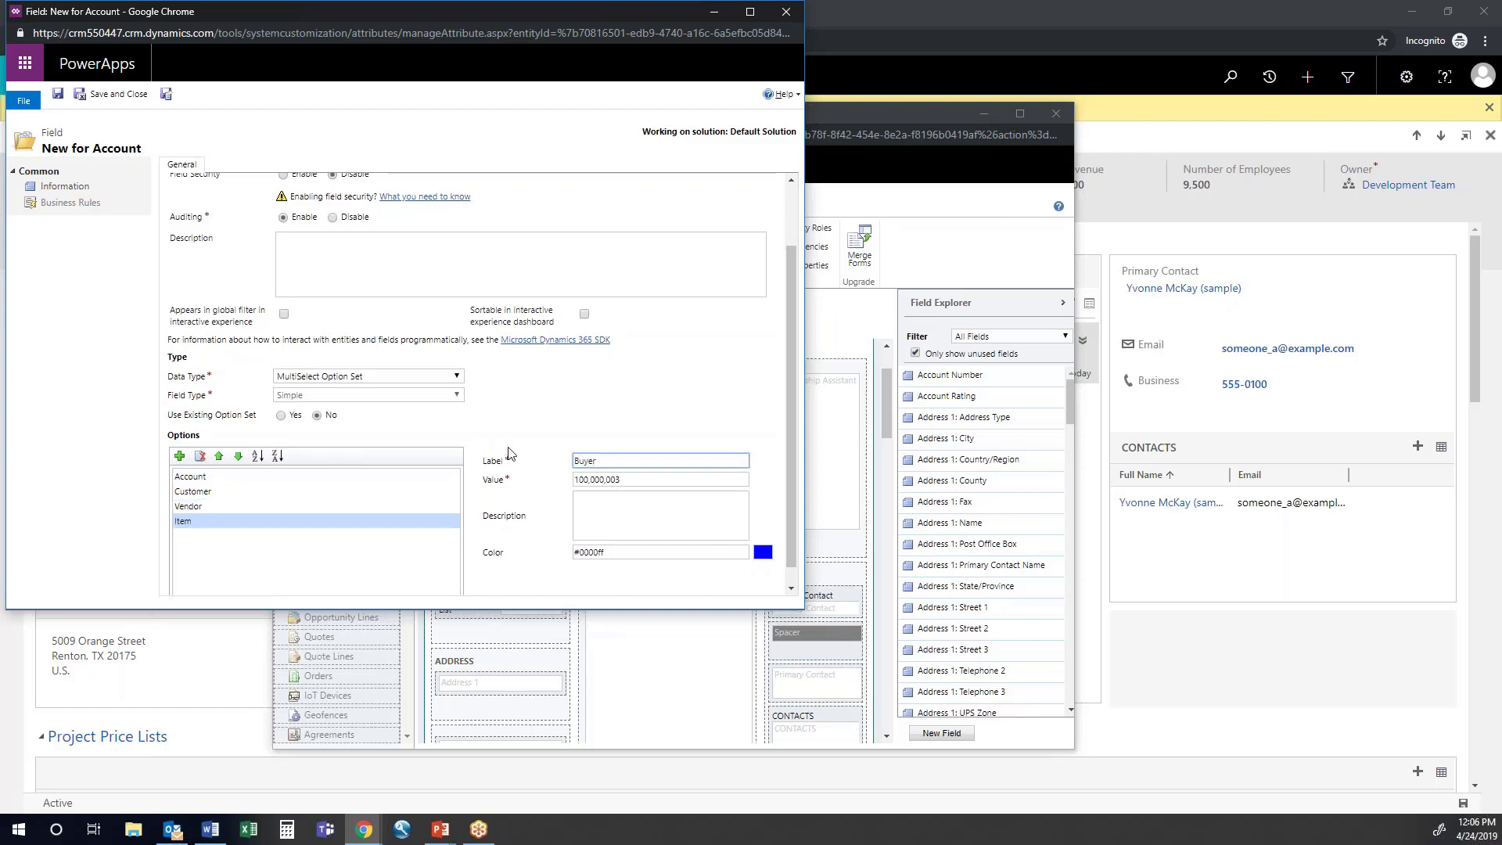
left_click(179, 456)
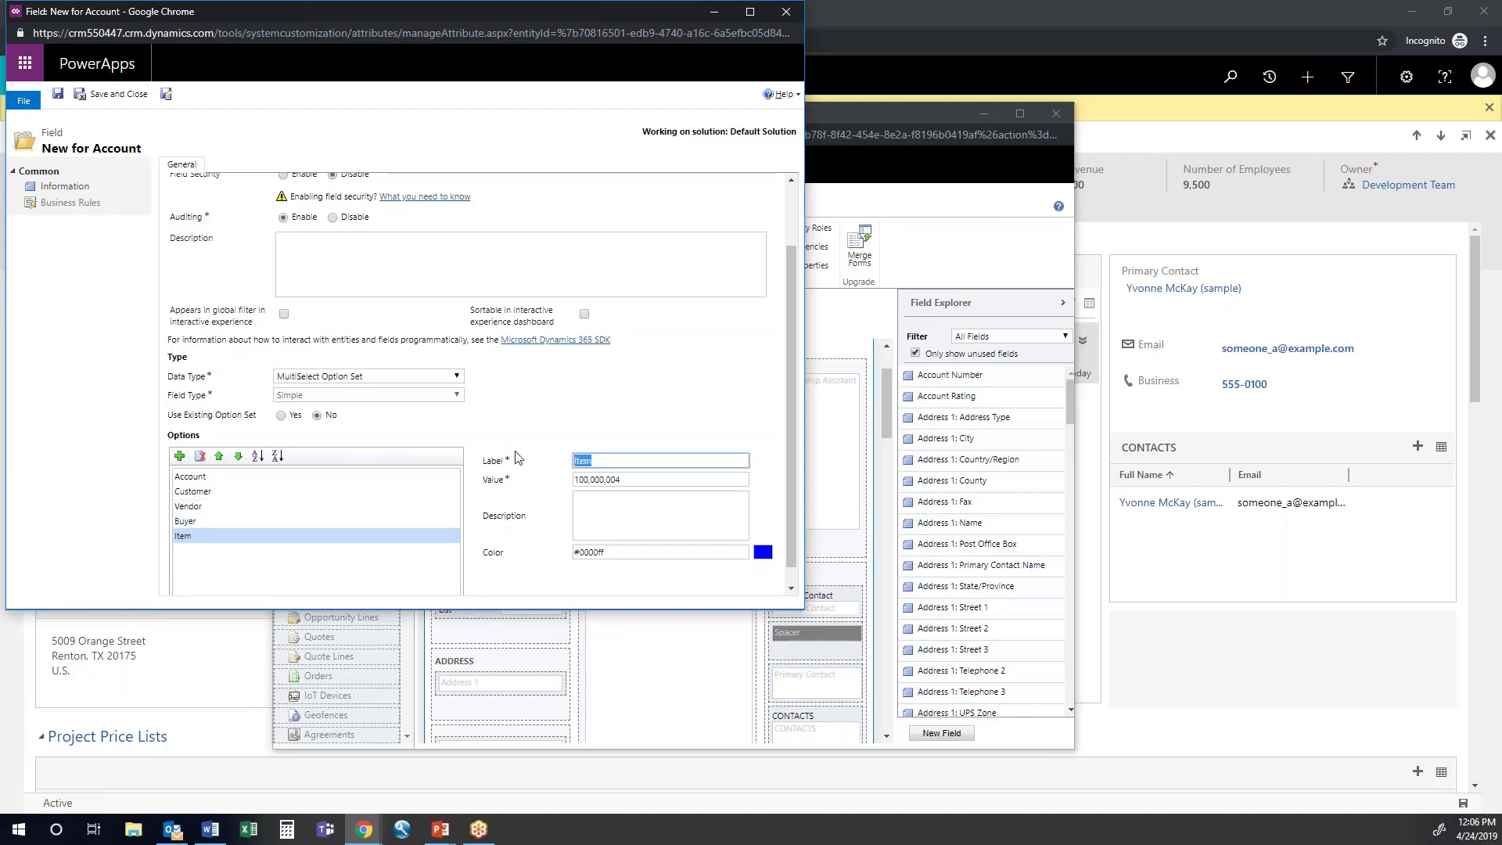
type("Inactive")
left_click(125, 100)
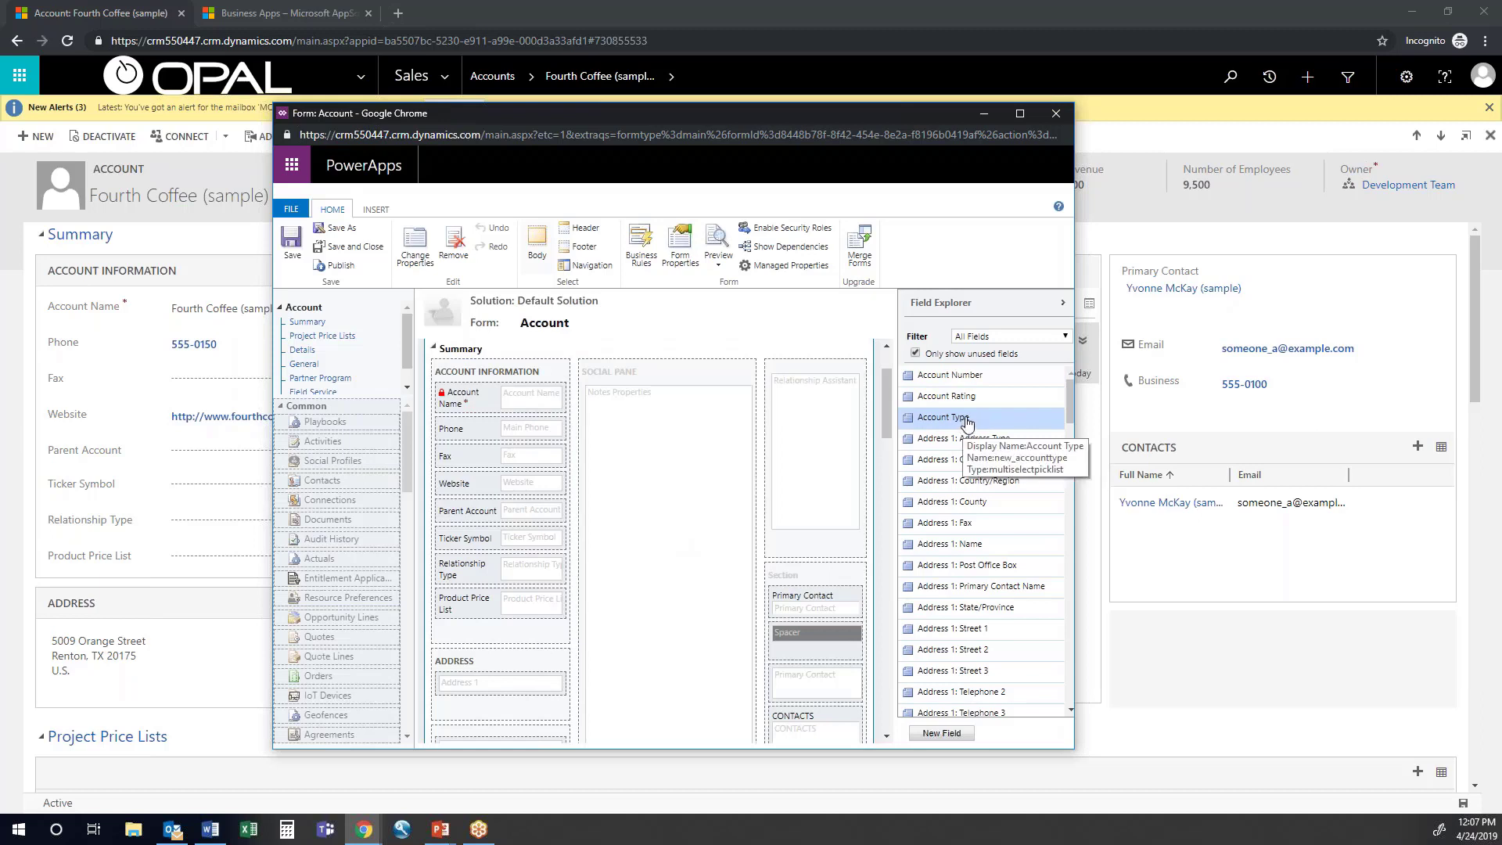
Place the Account Type field directly below Account Name on the account form, and save and publish the form.
left_click_drag(980, 424, 498, 460)
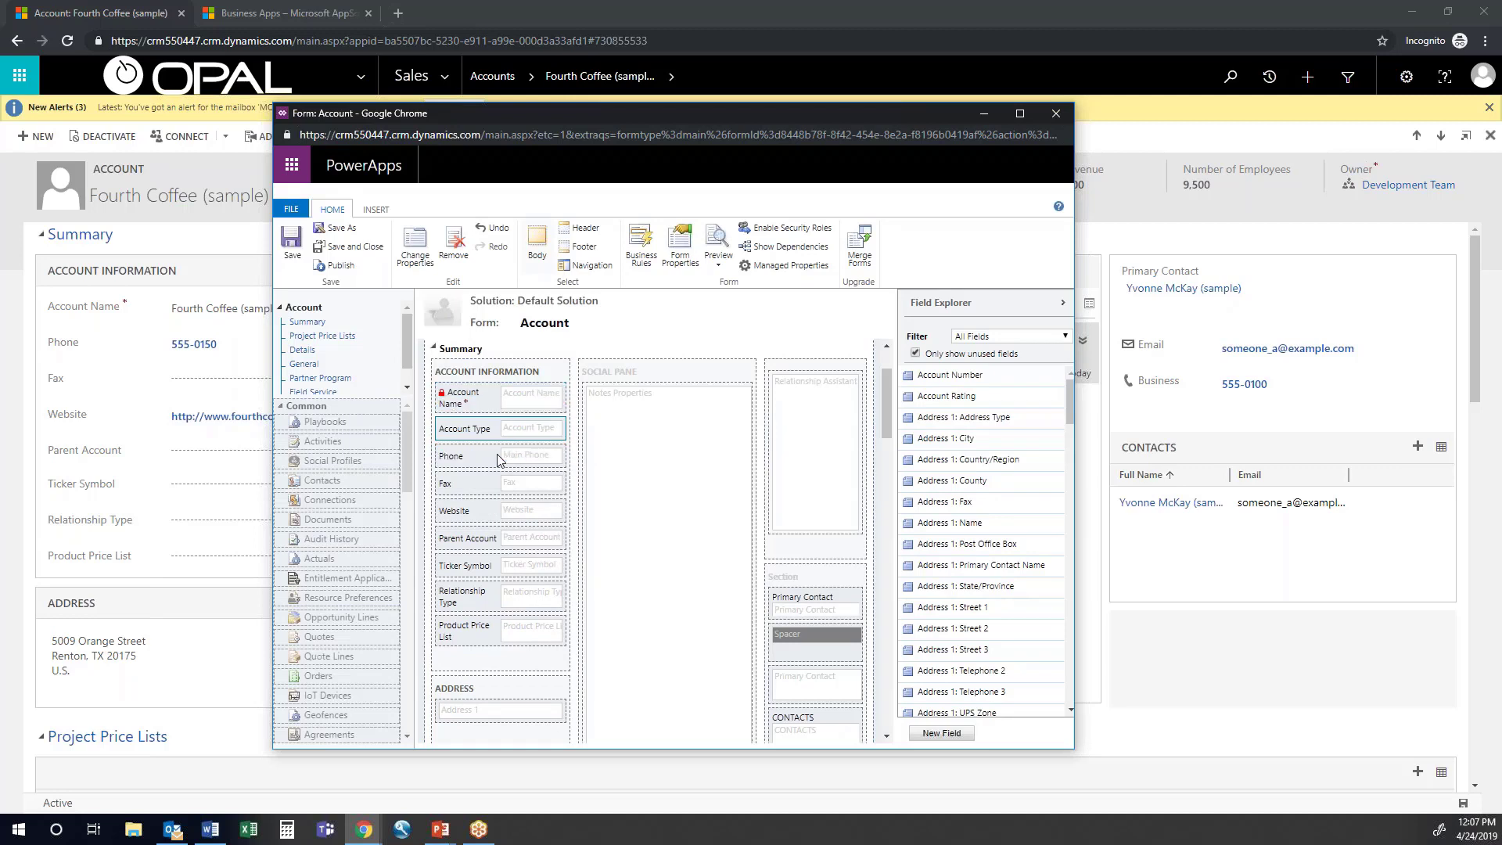
left_click(292, 243)
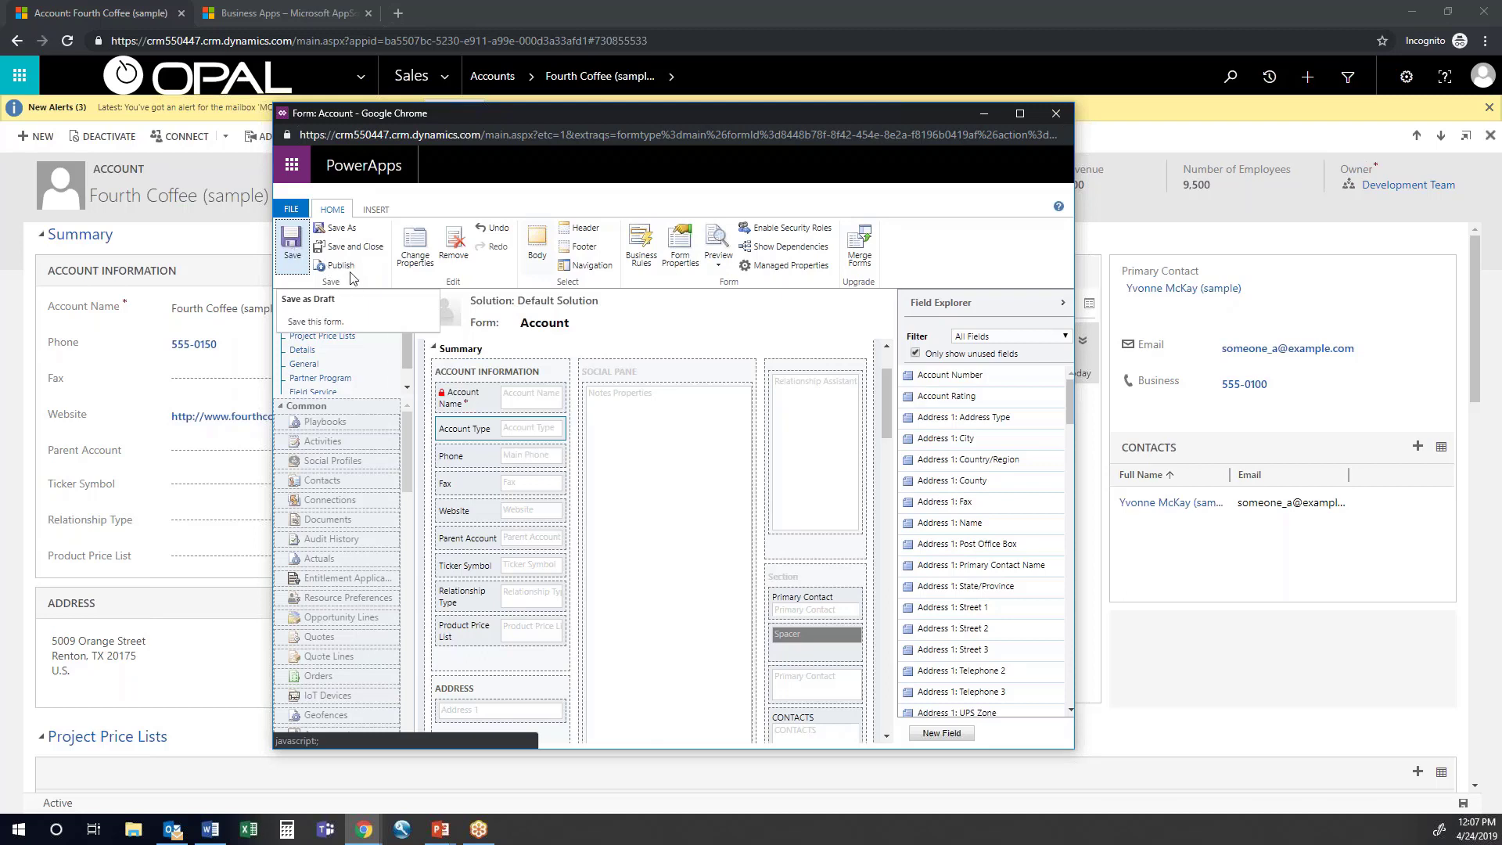
left_click(339, 266)
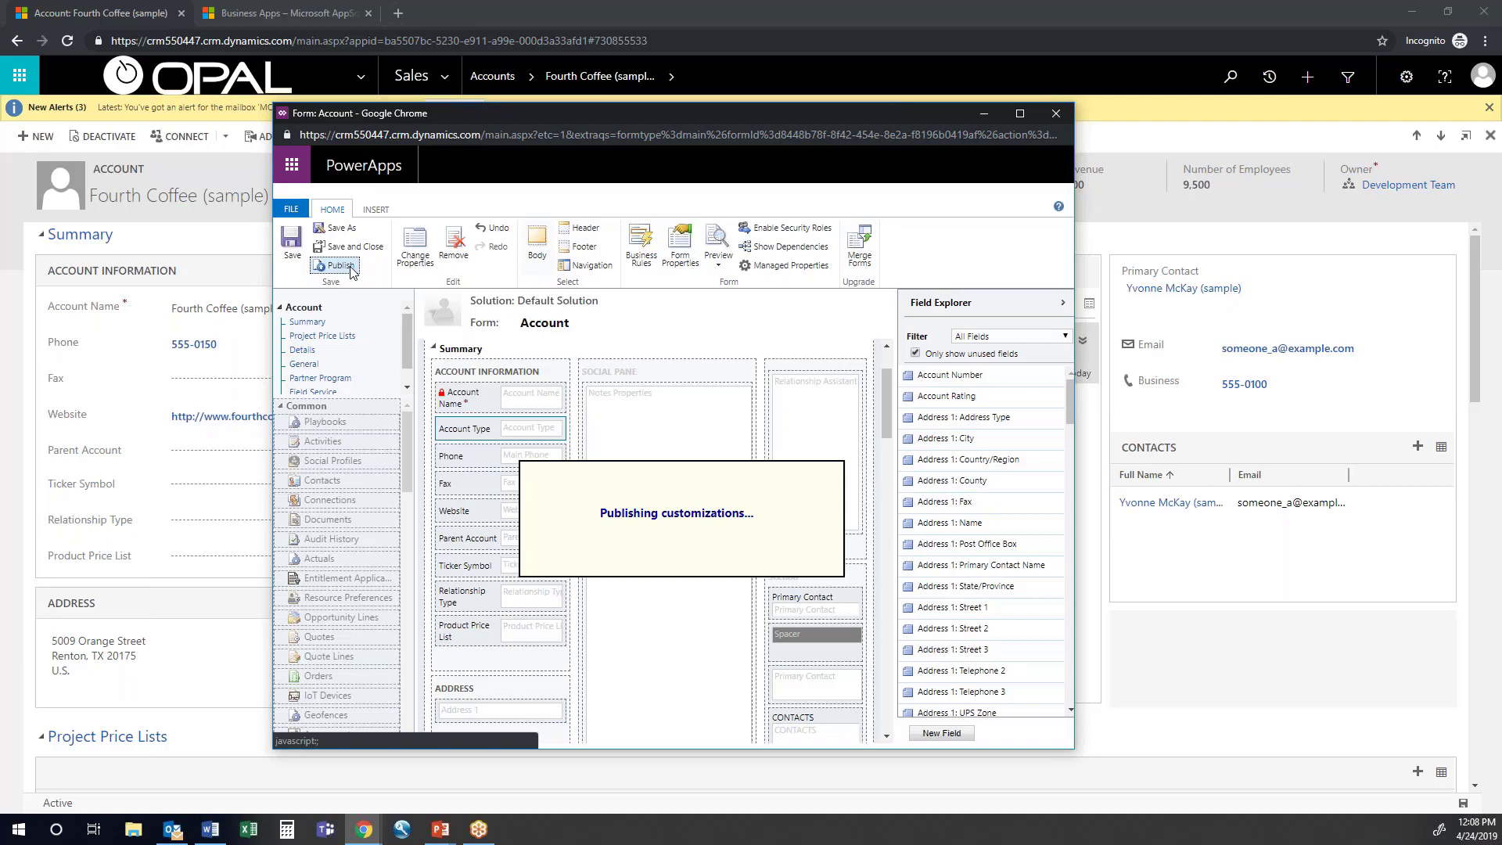
Reload the Fourth Coffee account record and set its Account Type to Account and Customer.
left_click(143, 12)
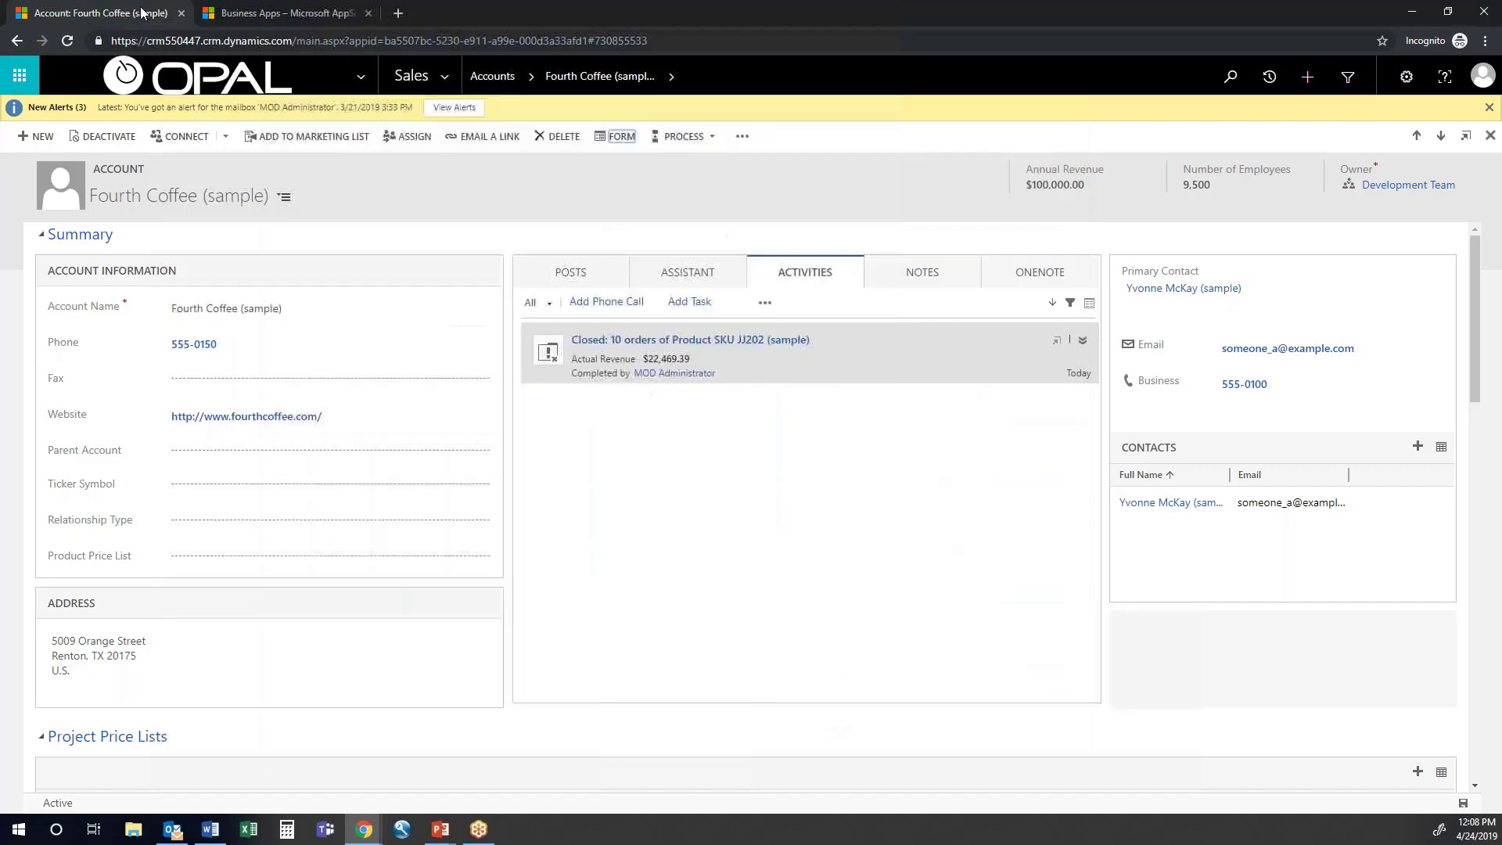
key("F5")
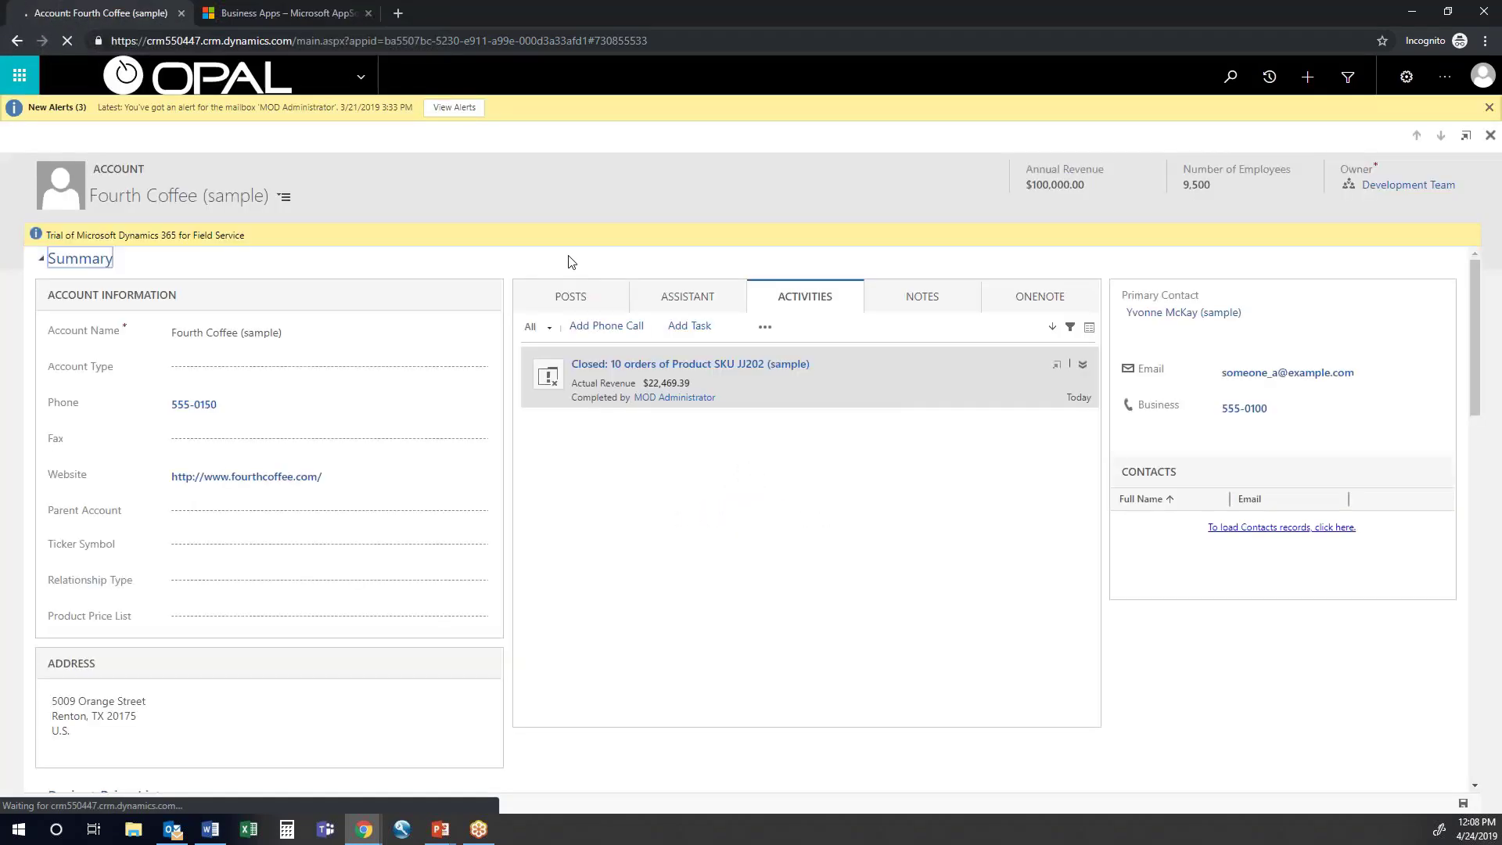
left_click(285, 377)
left_click(471, 379)
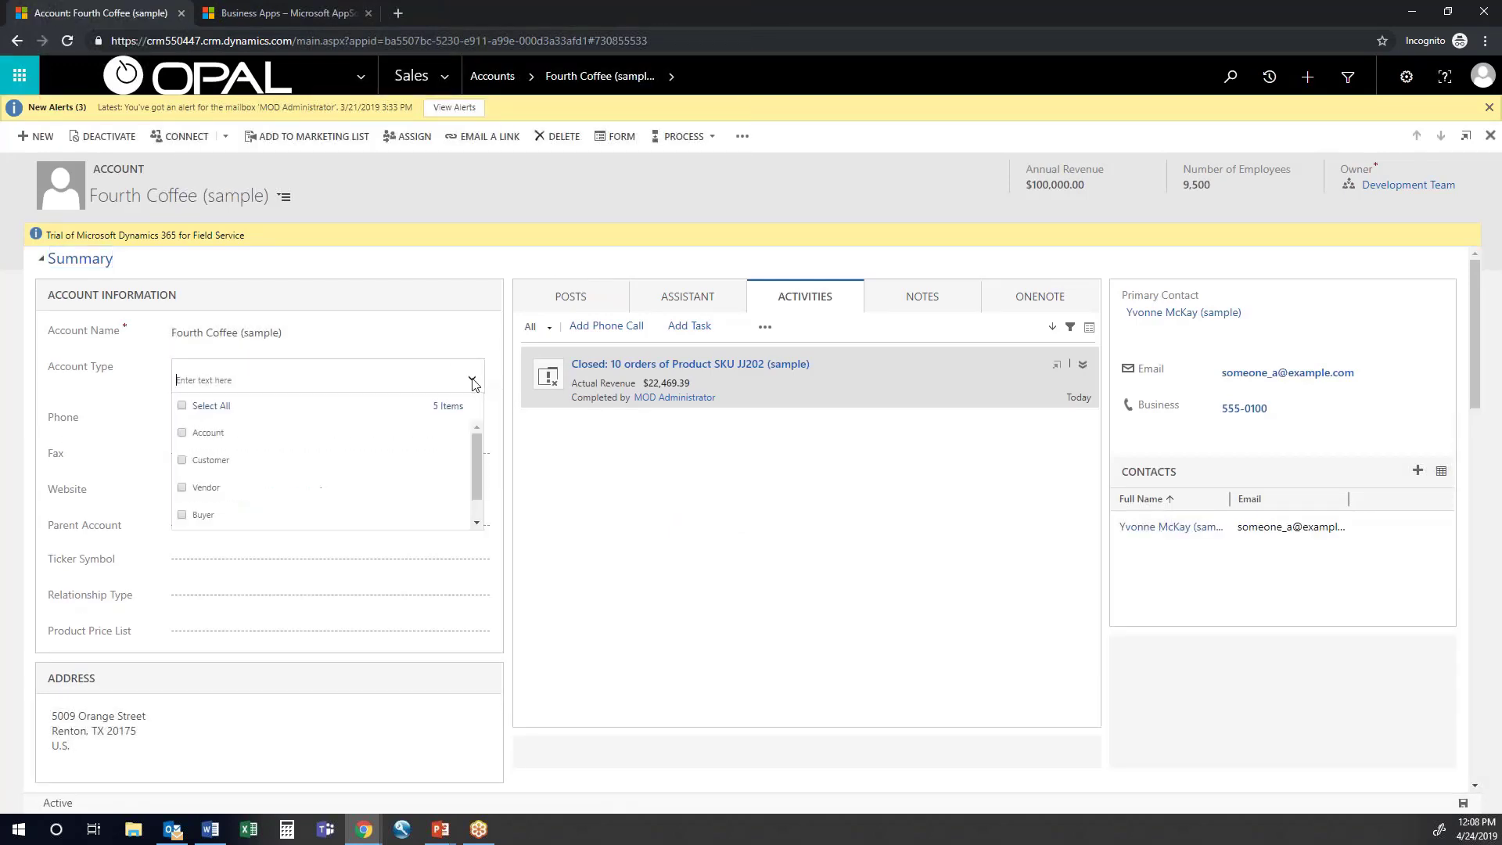
left_click(180, 435)
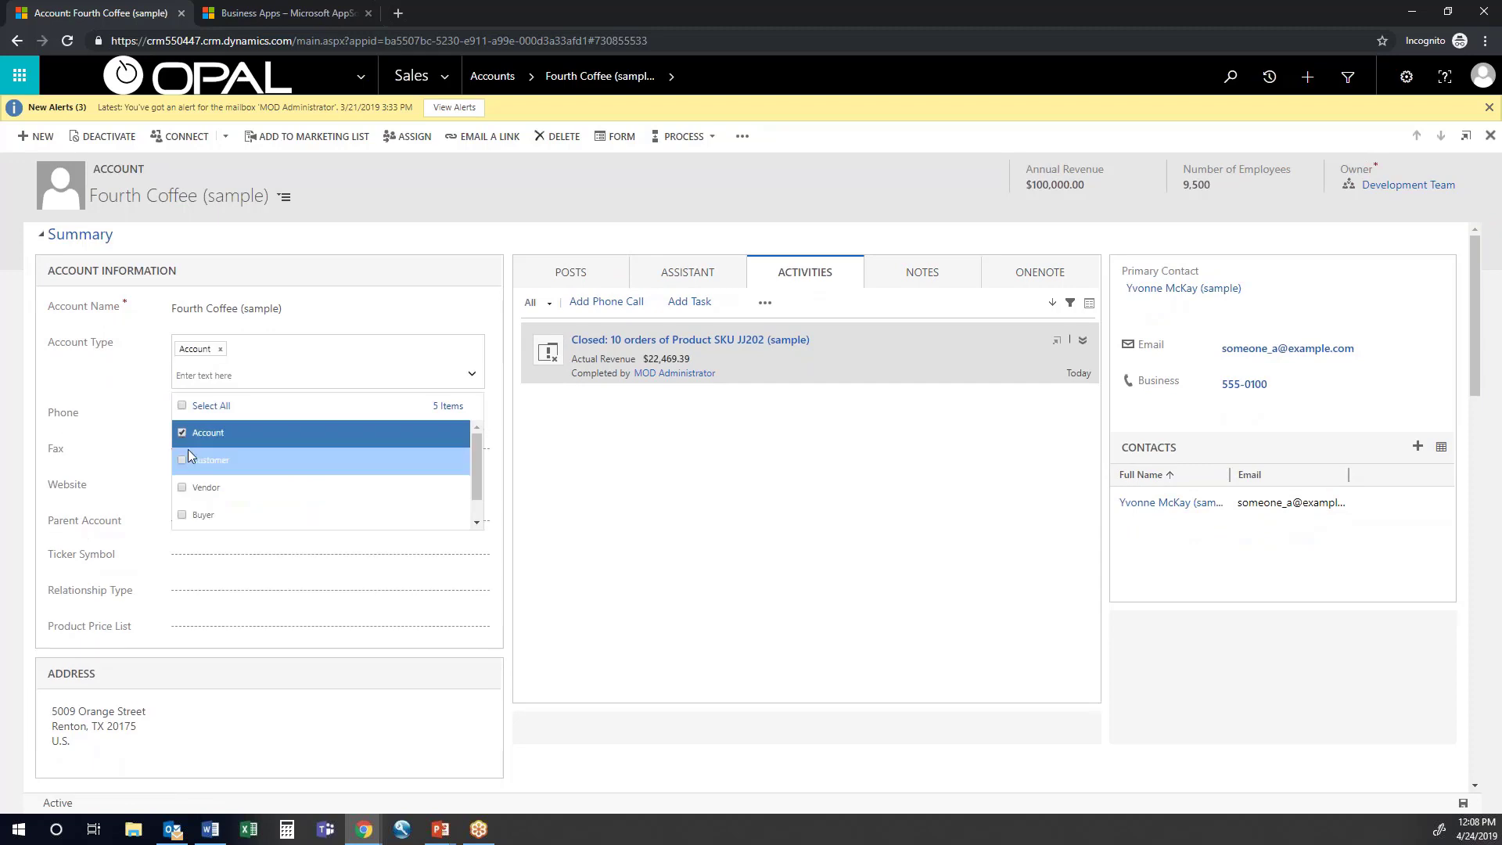
left_click(185, 461)
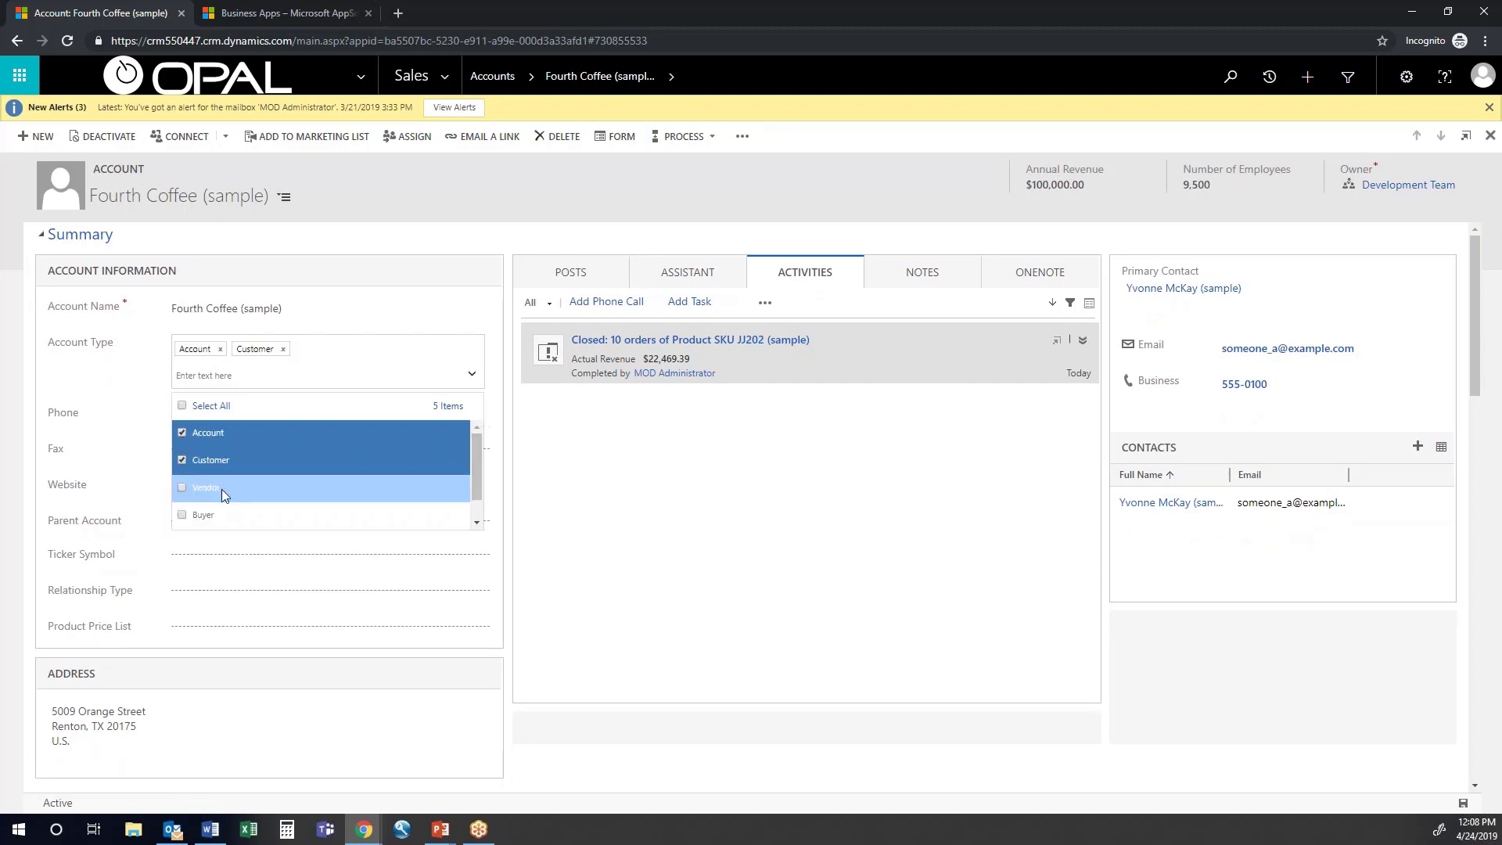
left_click(516, 467)
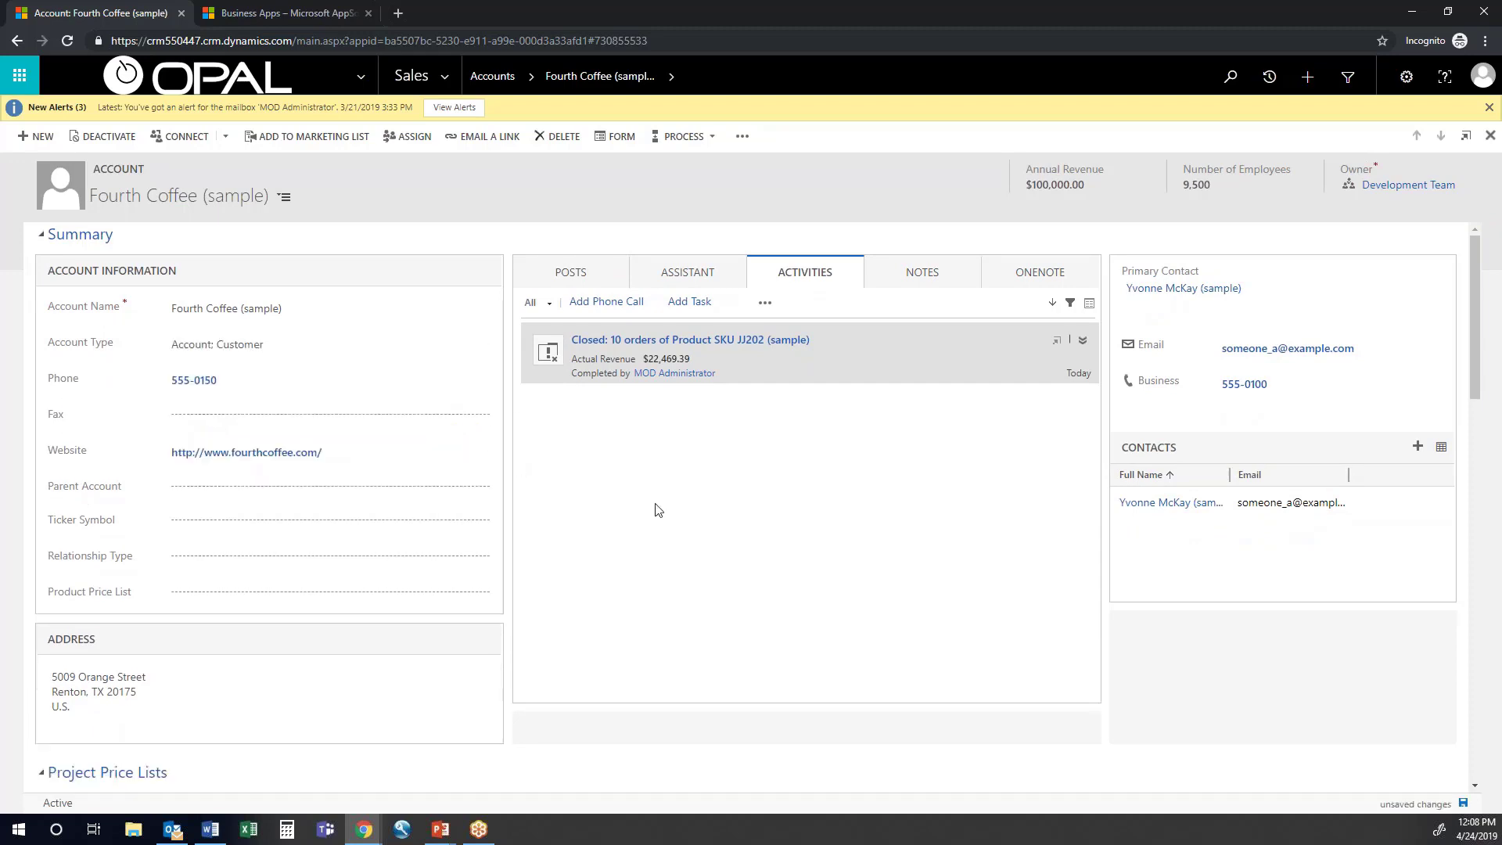
Create a team named Consulting Team from the Fourth Coffee account's Owner lookup, with MOD Administrator as its administrator, and save it.
key("alt+Tab")
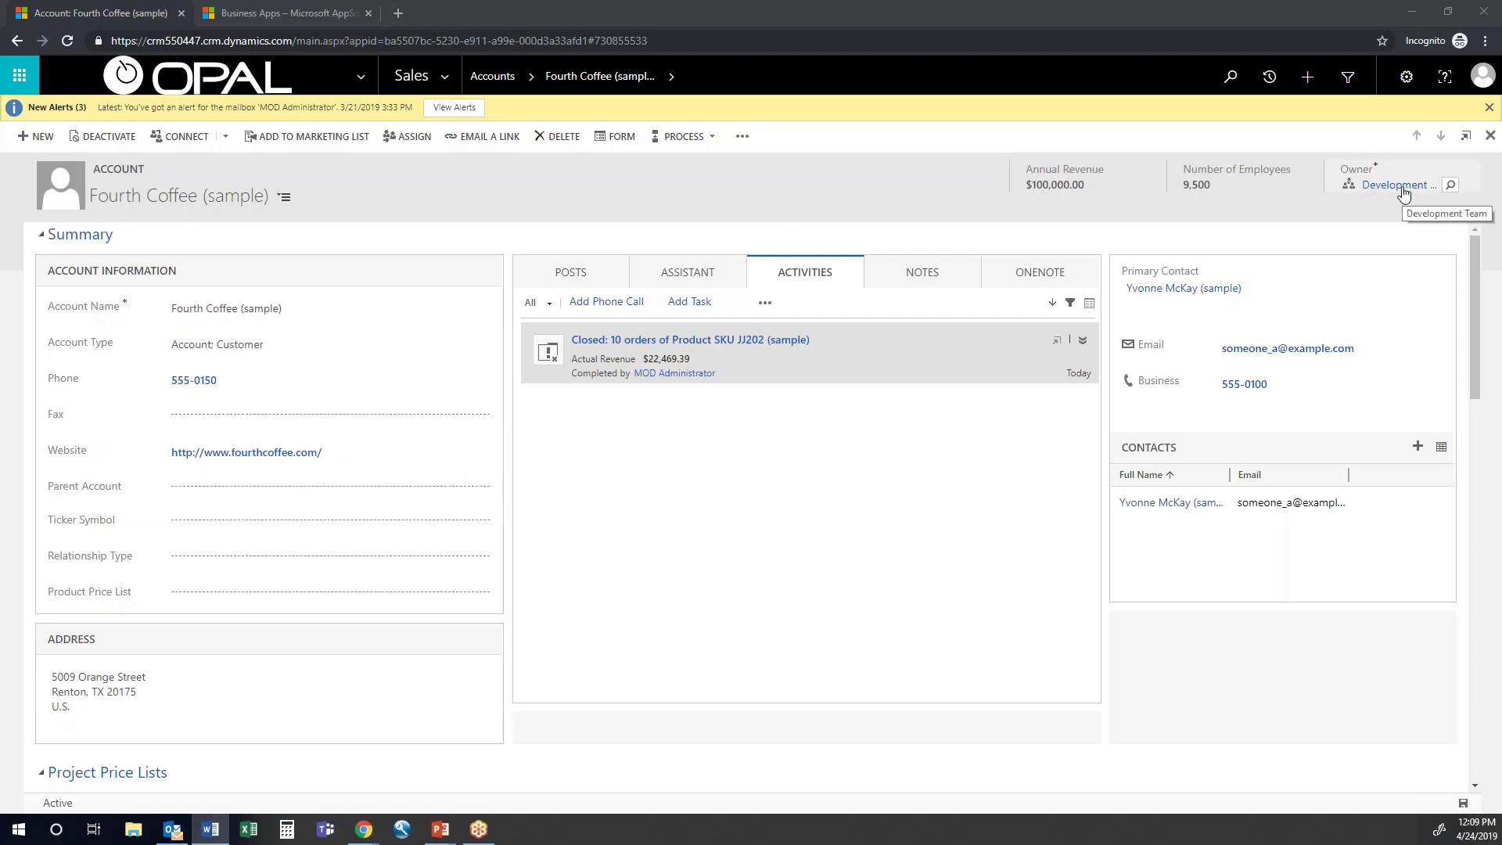
left_click(1452, 186)
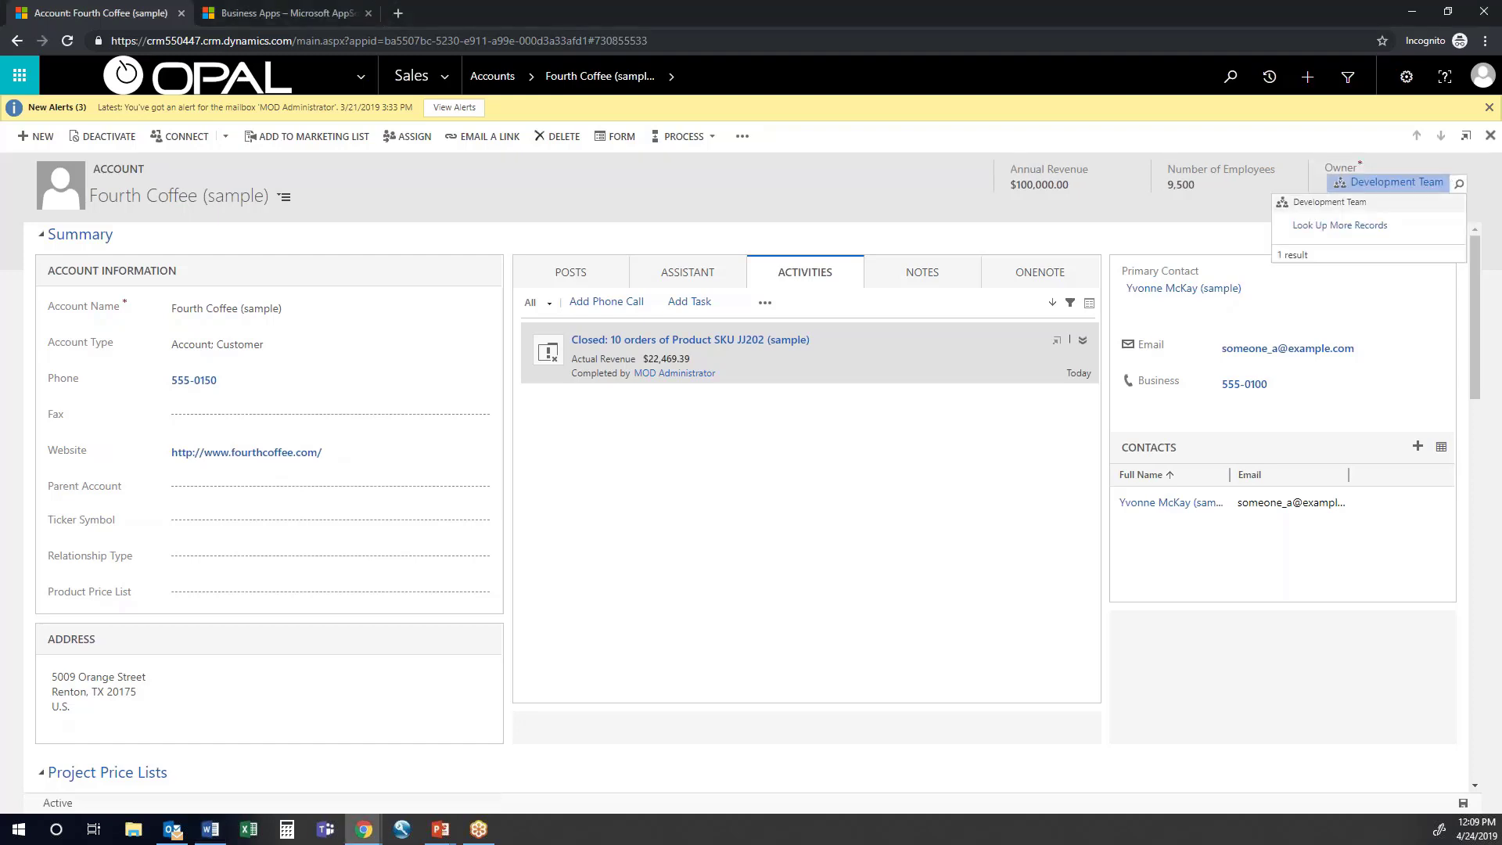
left_click(1410, 237)
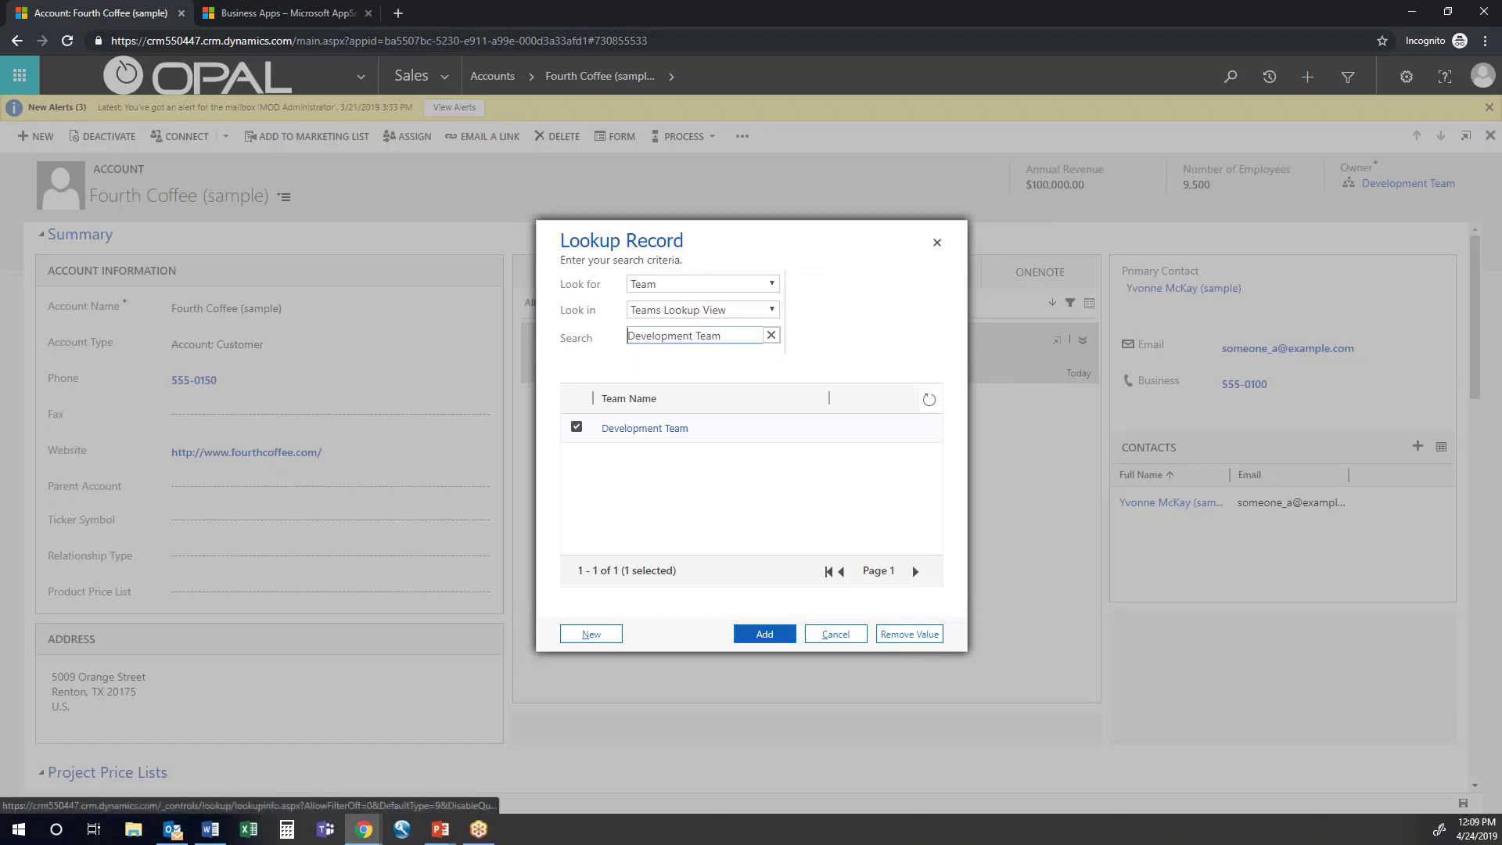
left_click(592, 633)
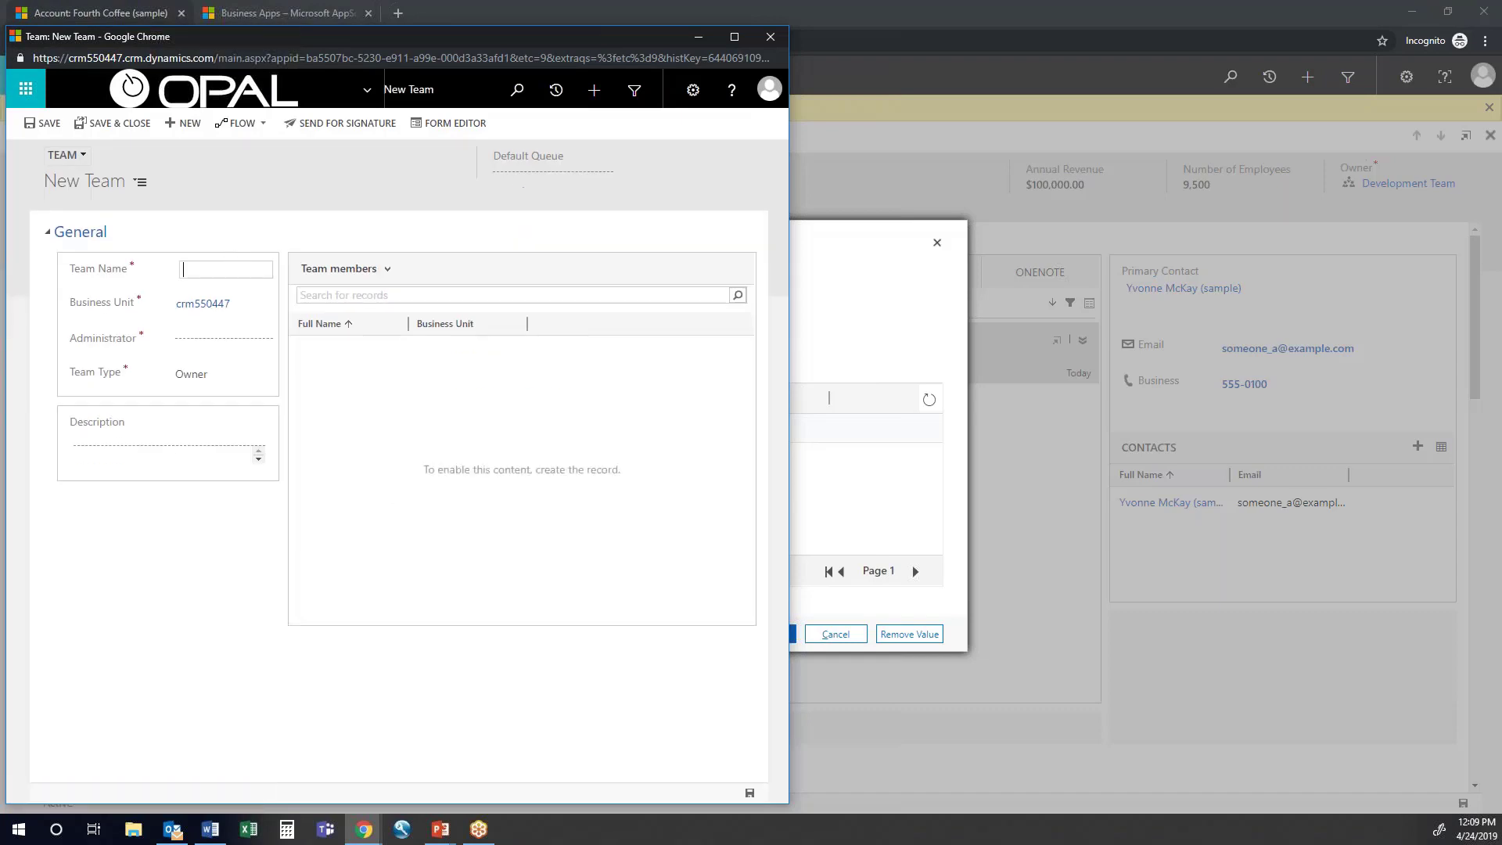
type("Consulting Team")
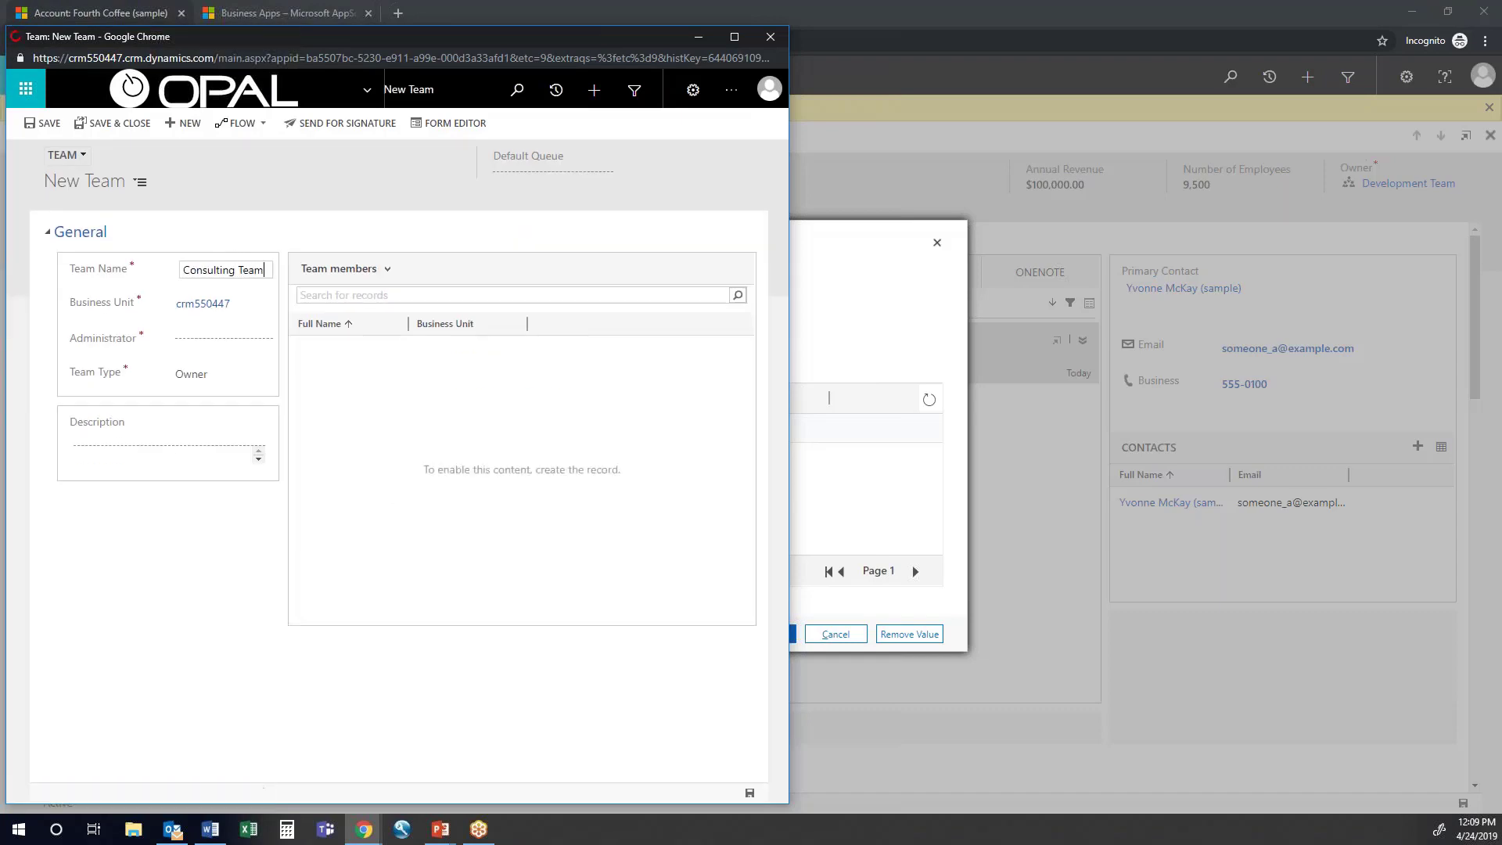
left_click(263, 343)
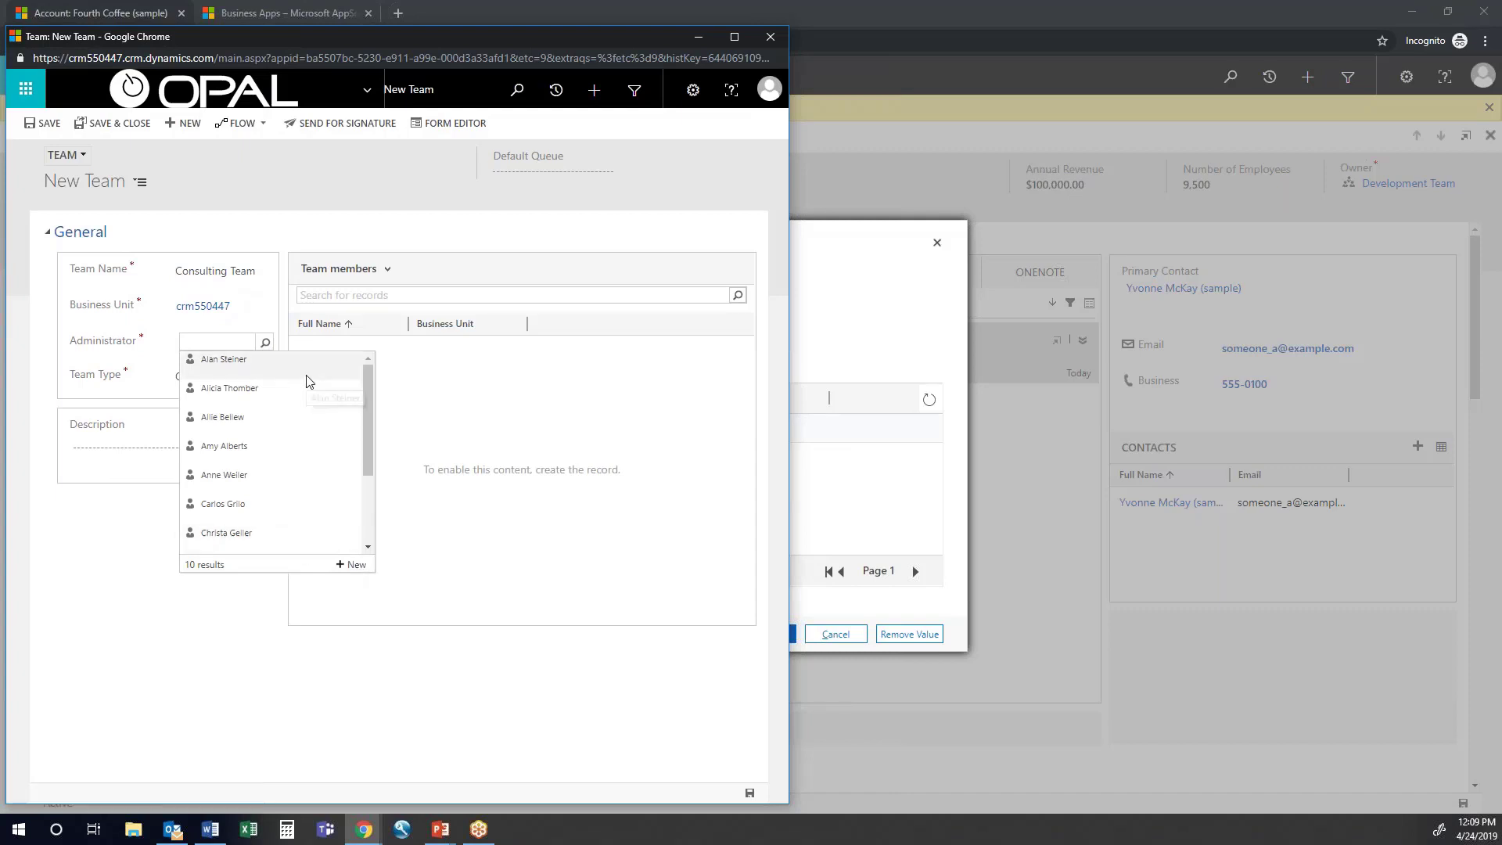
left_click(213, 342)
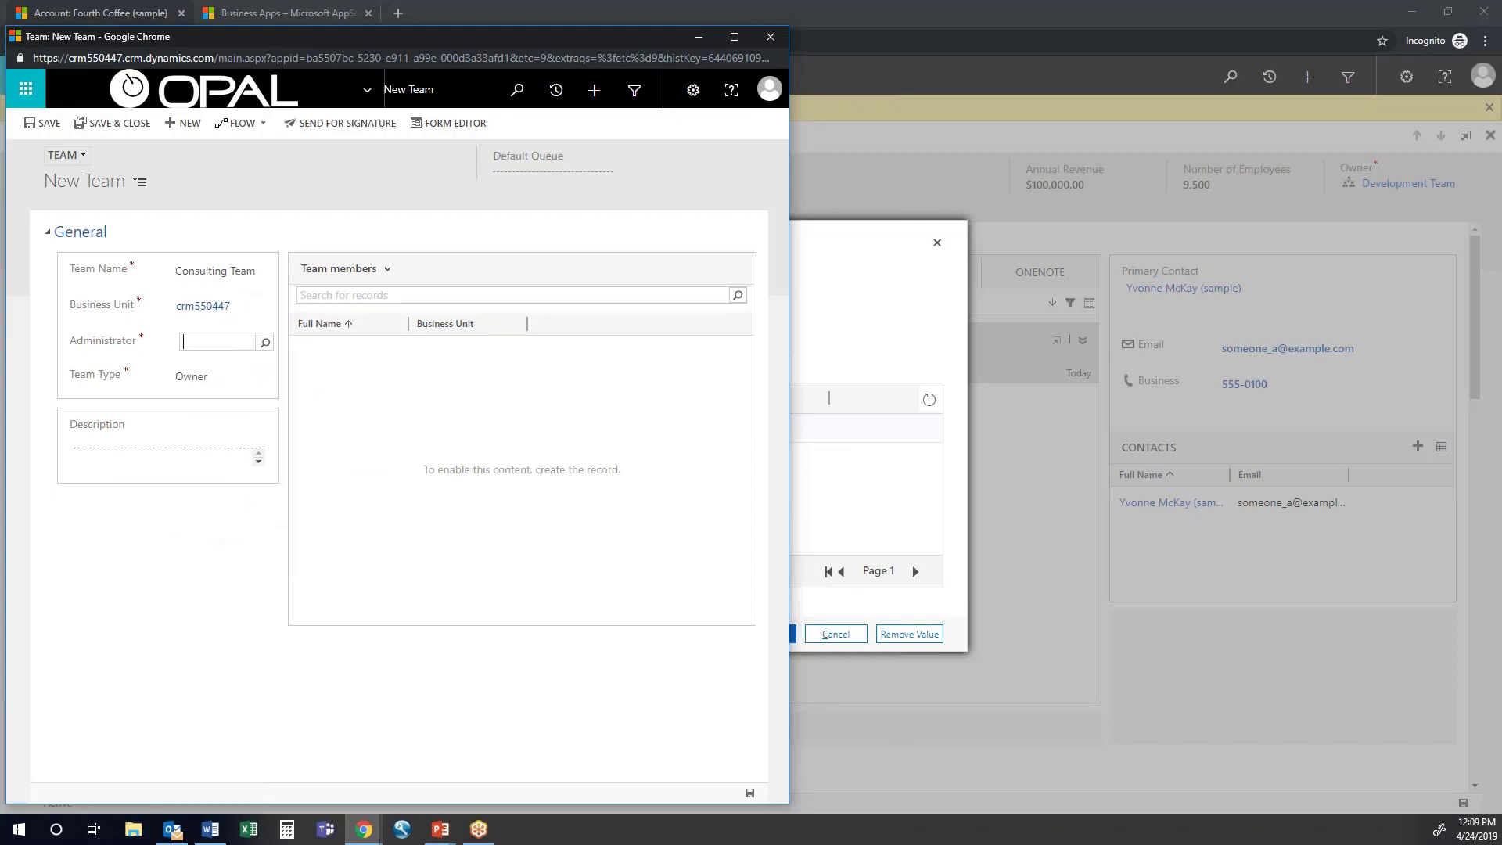
type("mod")
left_click(231, 374)
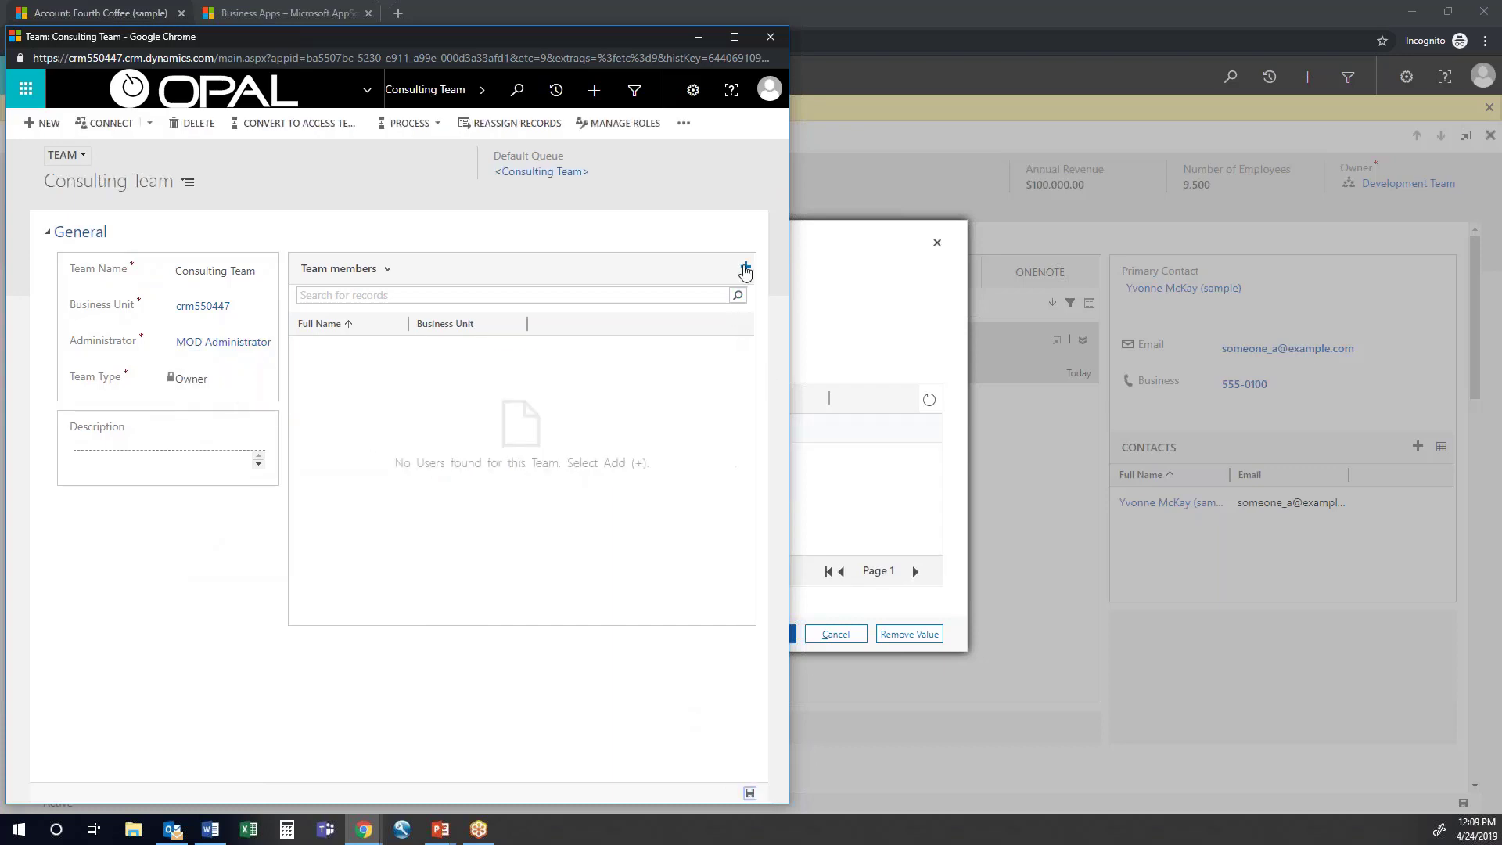
Add three users as members of the Consulting Team, and close the team record and the owner lookup.
left_click(745, 268)
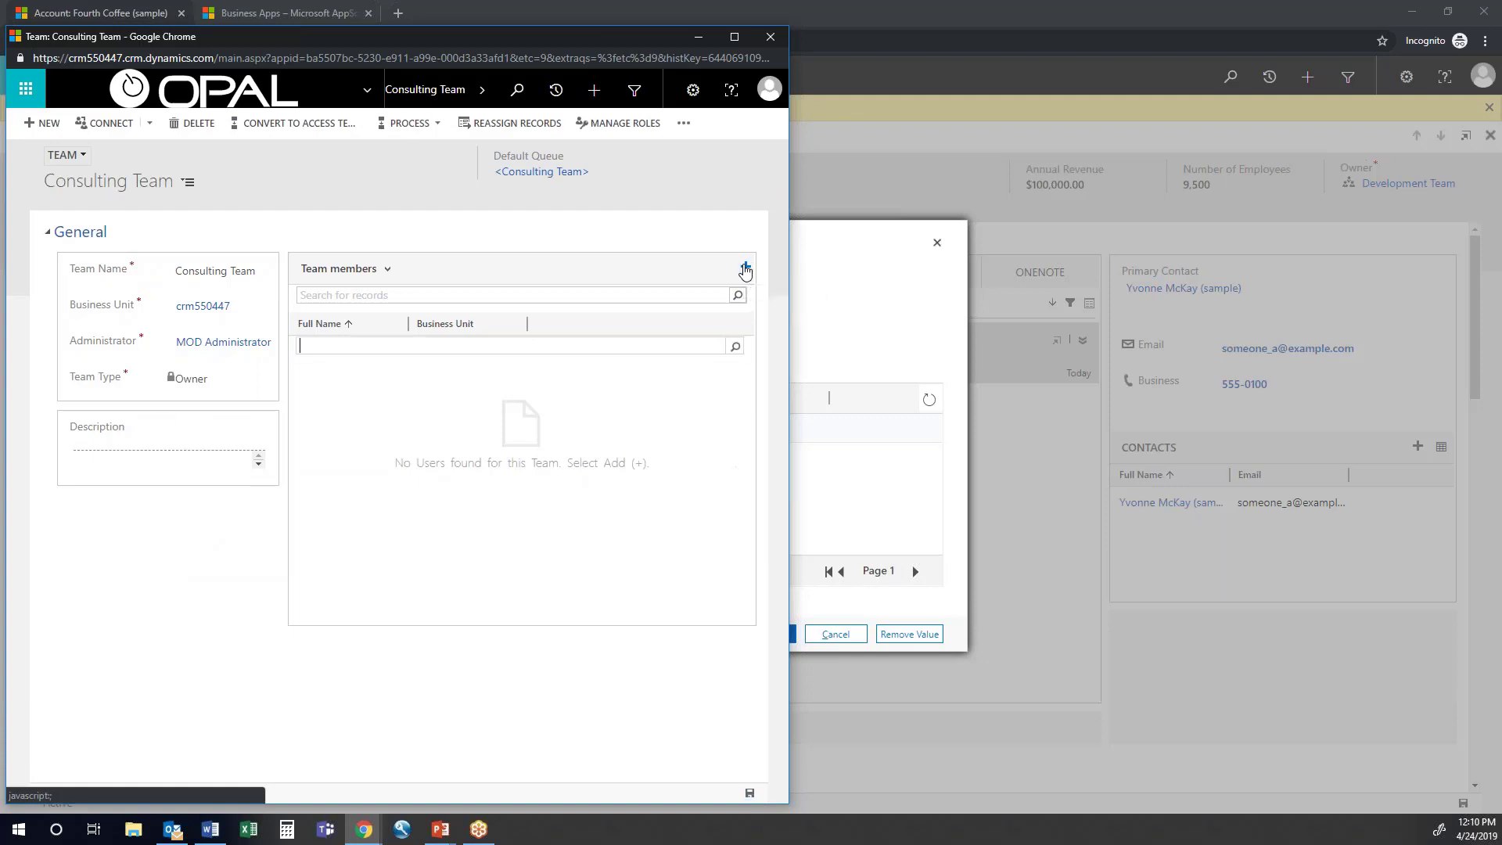
left_click(736, 350)
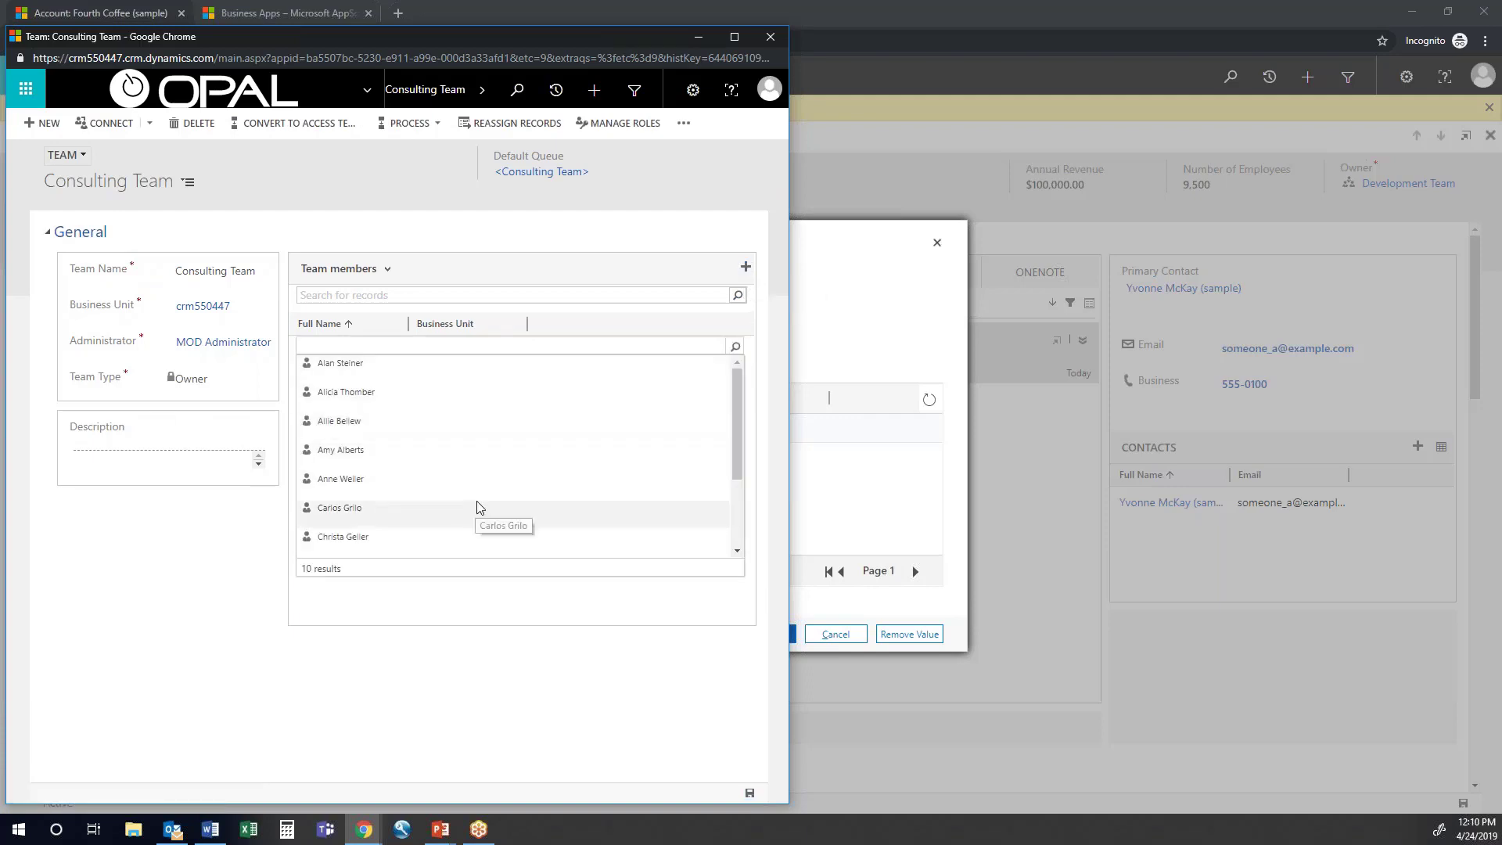
left_click(480, 507)
left_click(746, 267)
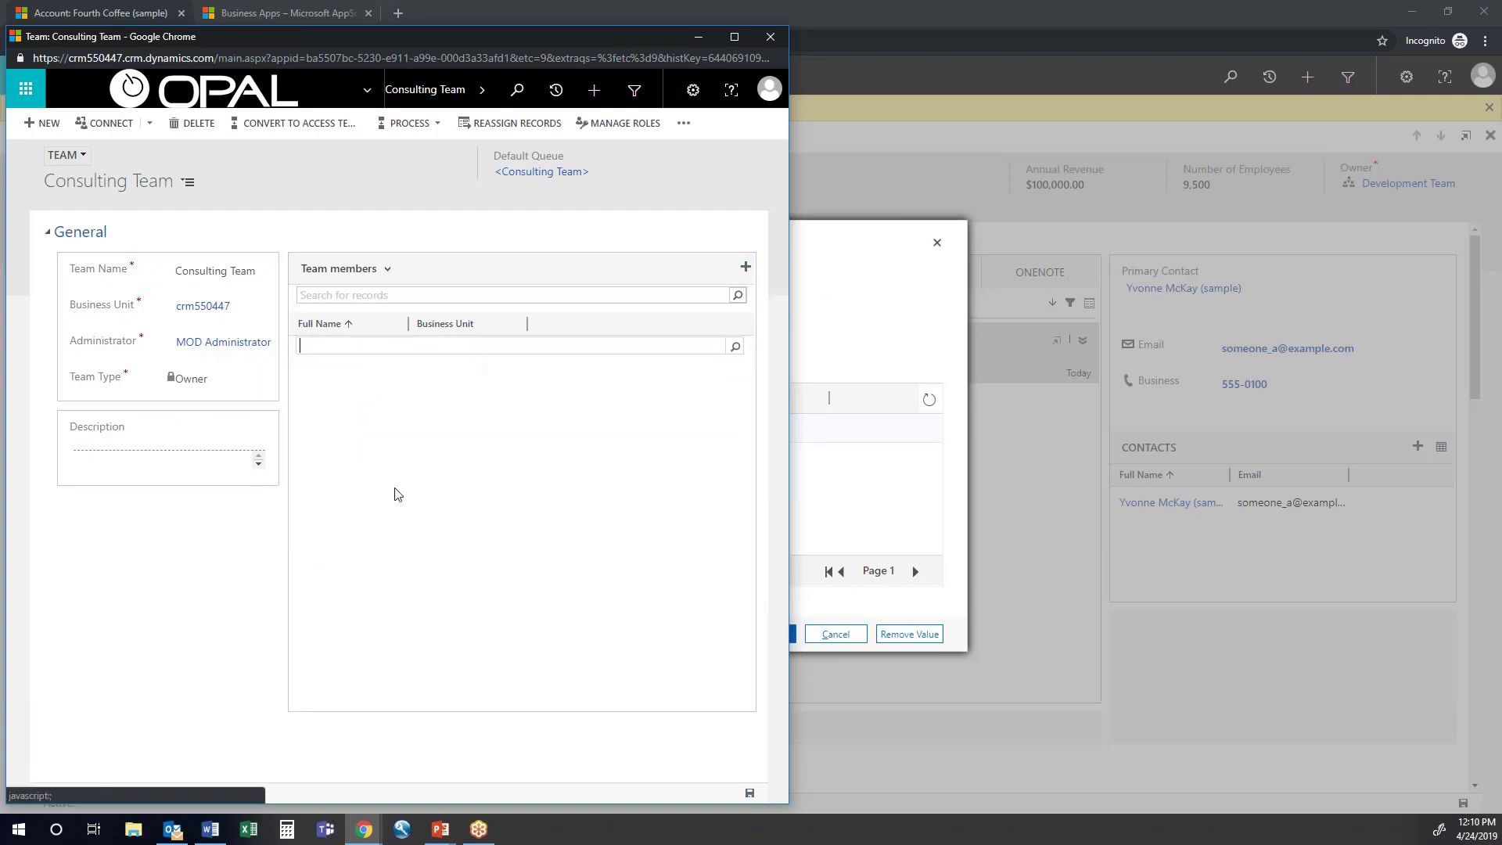
left_click(736, 346)
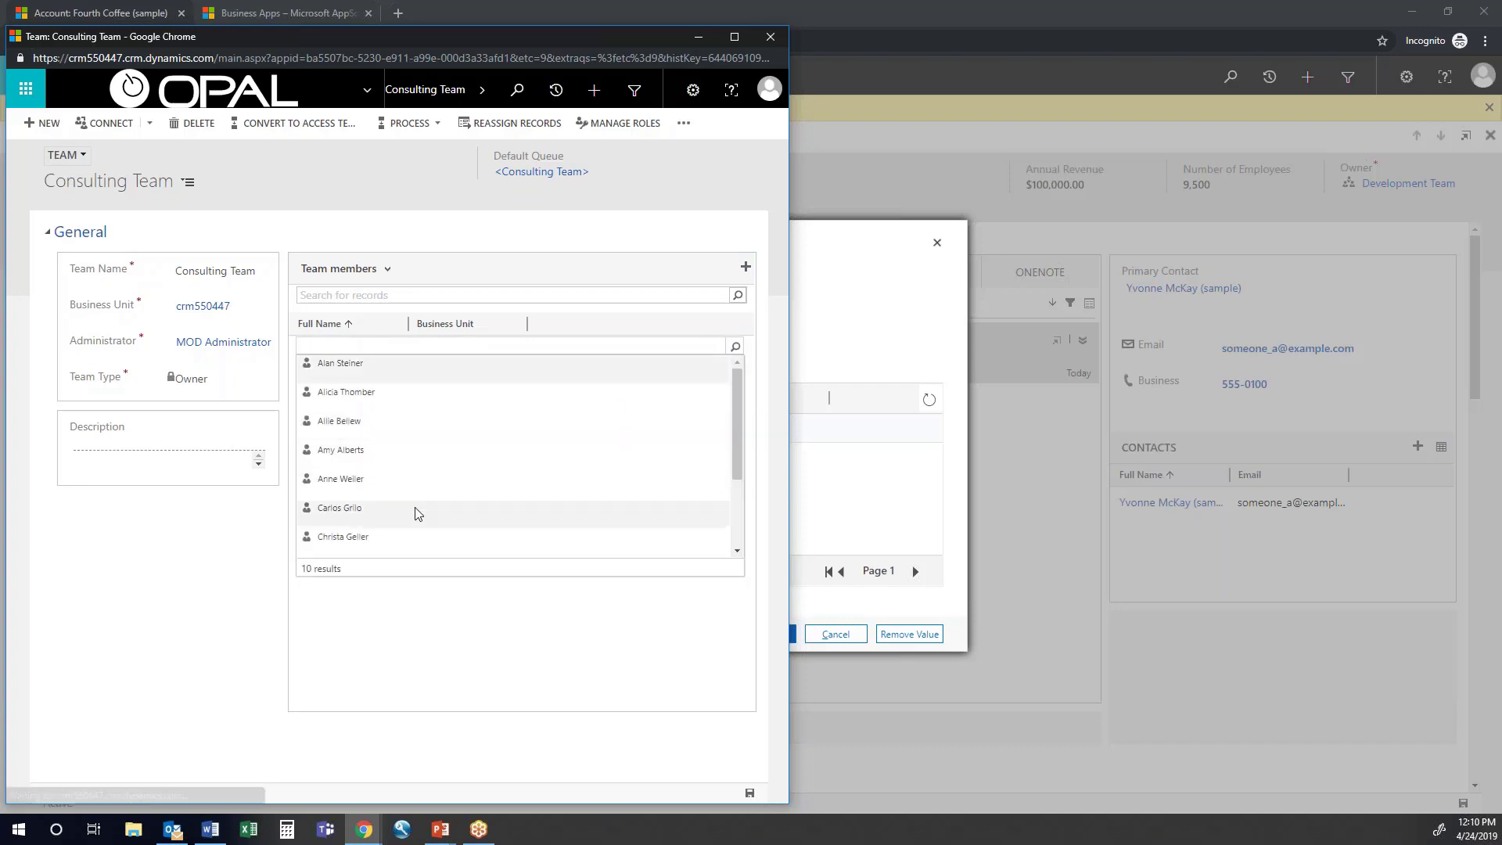
scroll(415, 513, "down", 2)
left_click(403, 486)
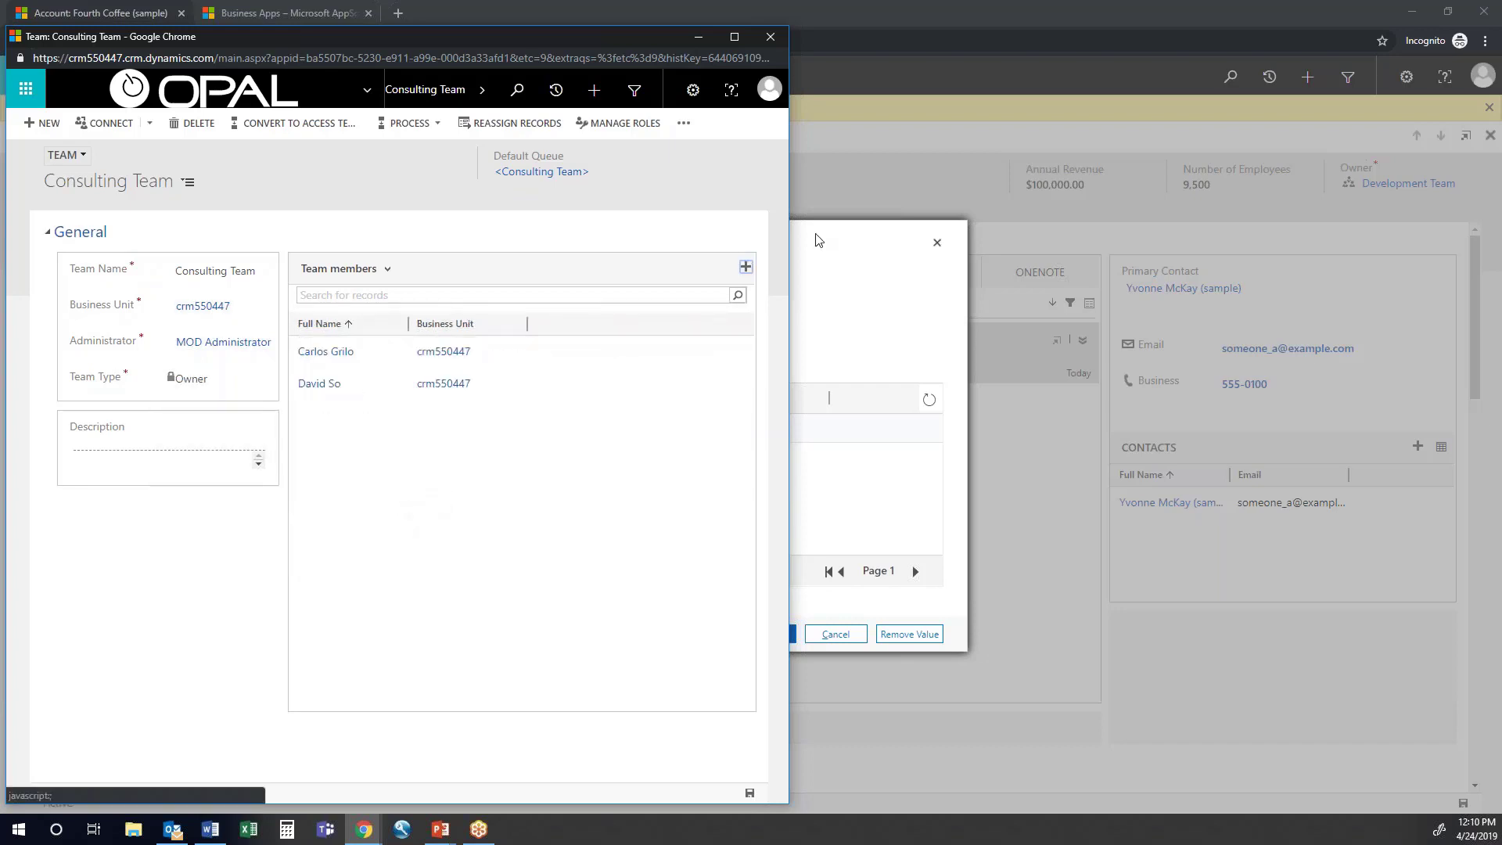
left_click(746, 267)
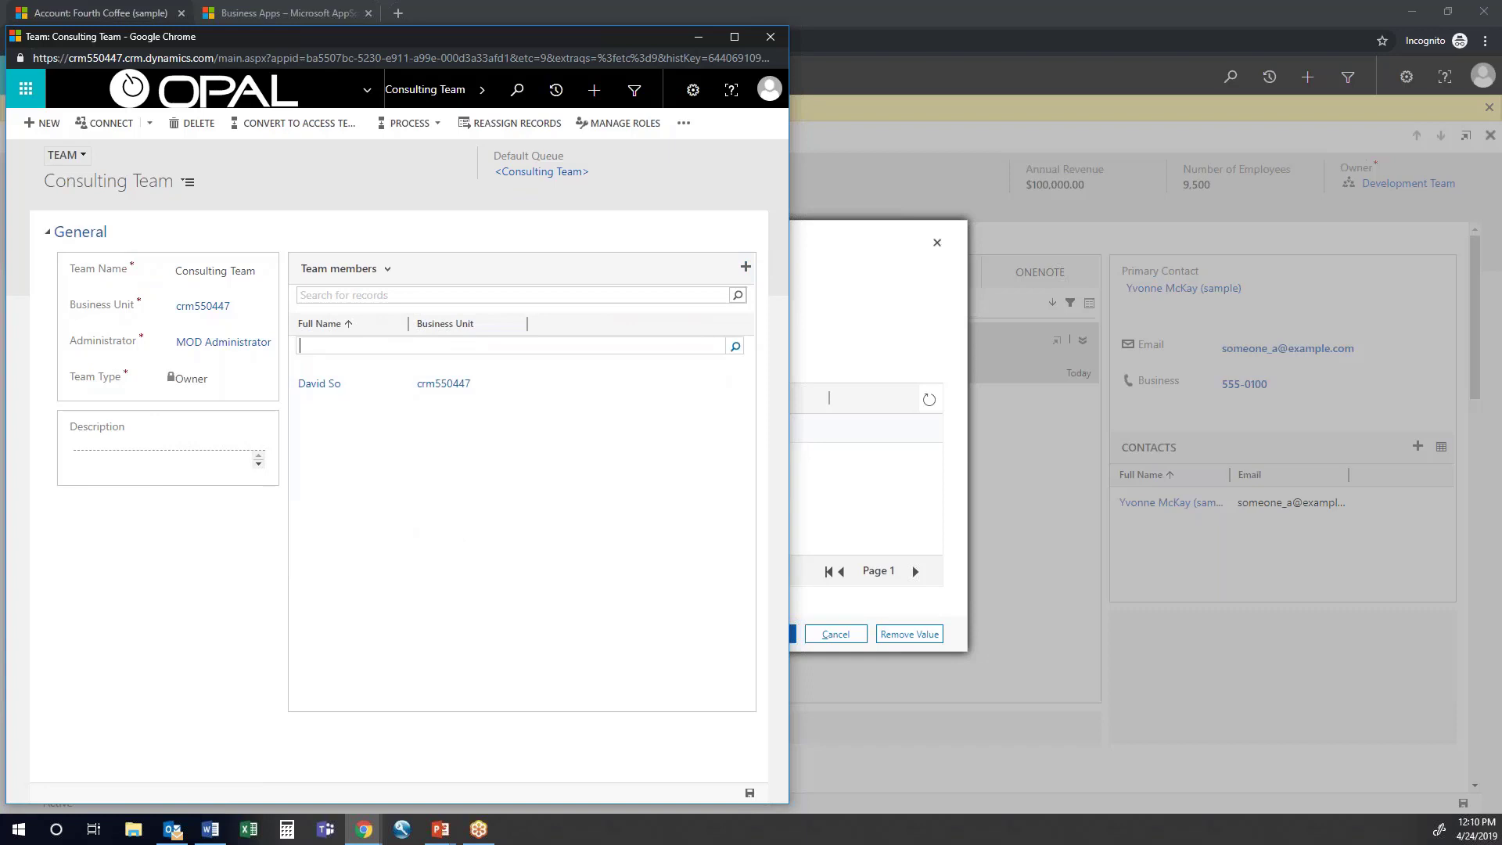
left_click(460, 456)
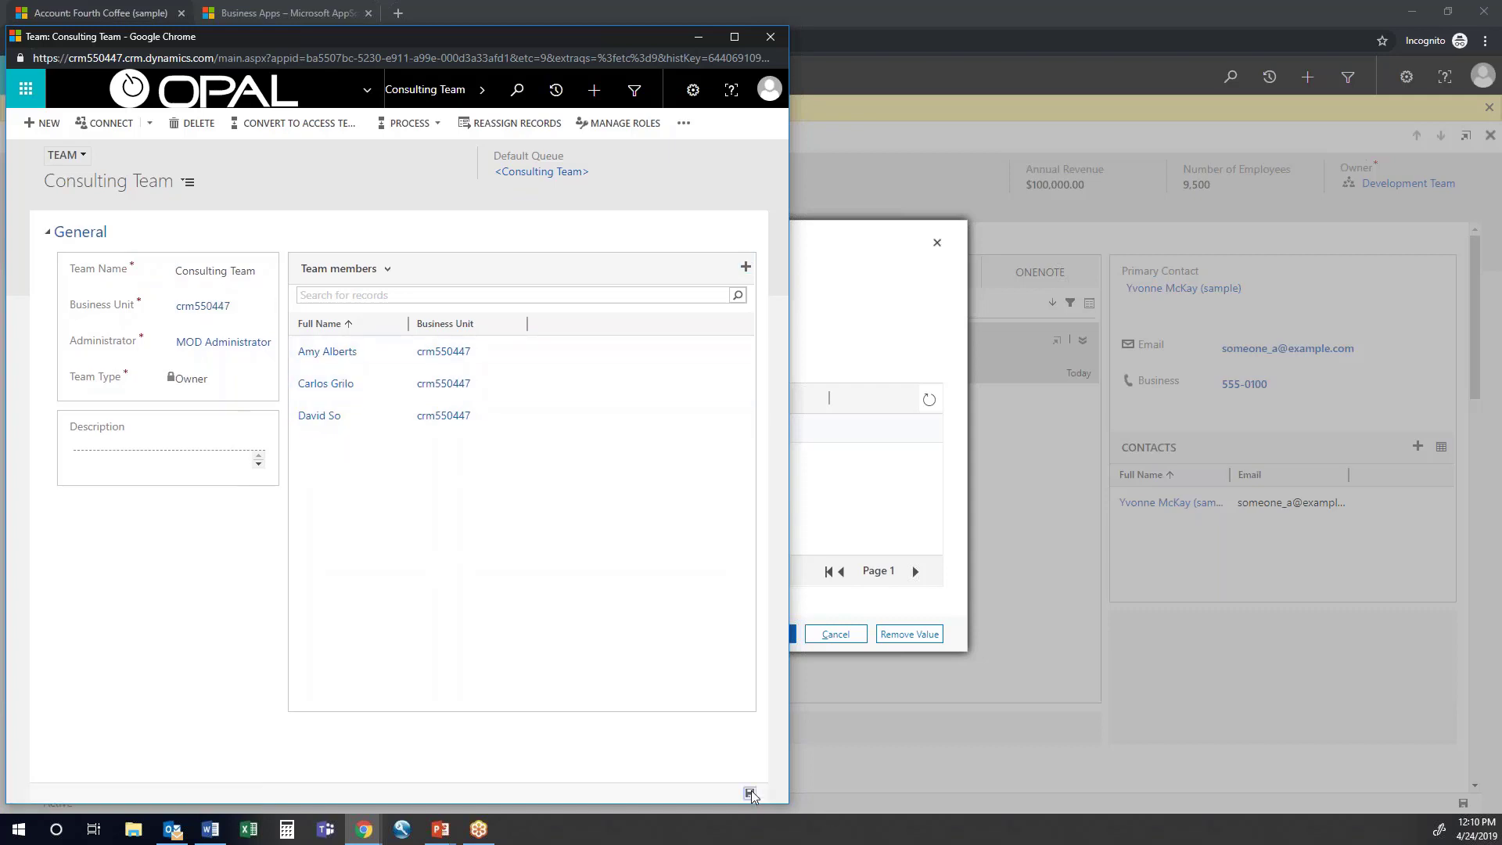
left_click(773, 41)
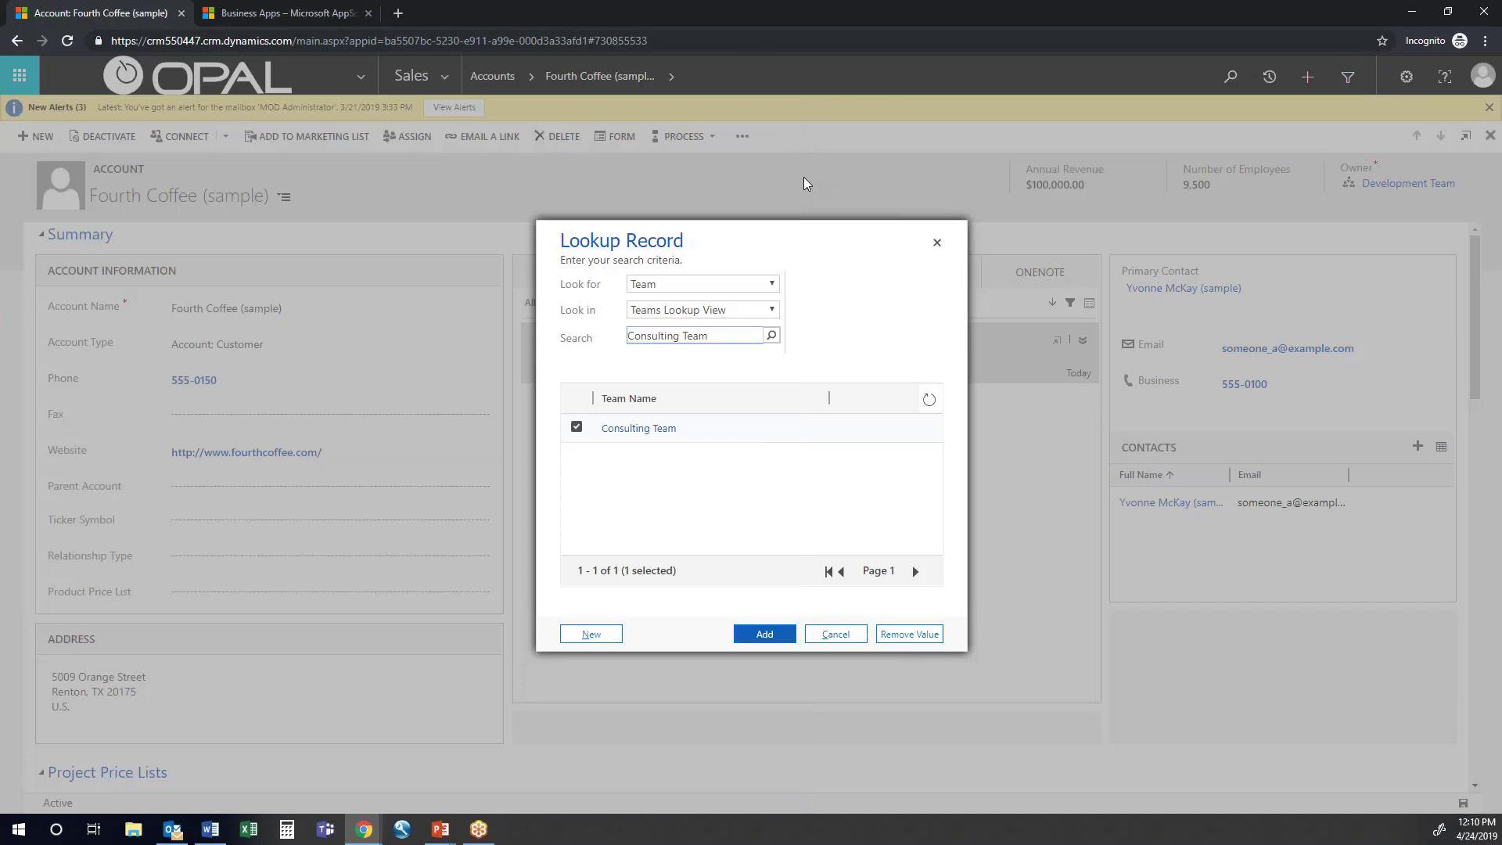
left_click(935, 243)
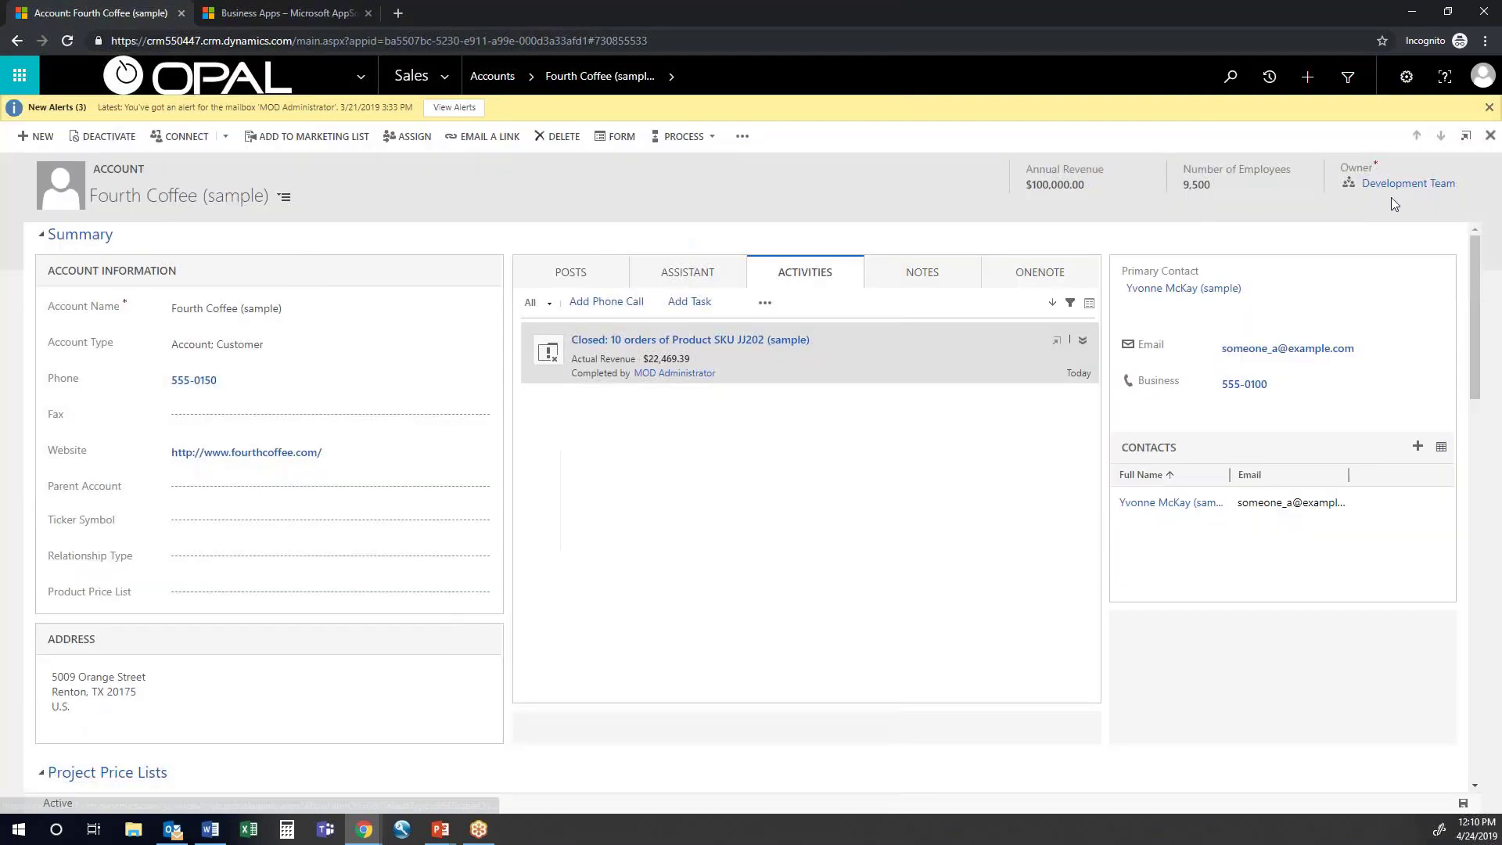
Look up all teams for the Fourth Coffee account's owner and choose Consulting Team.
left_click(1458, 183)
left_click(1377, 226)
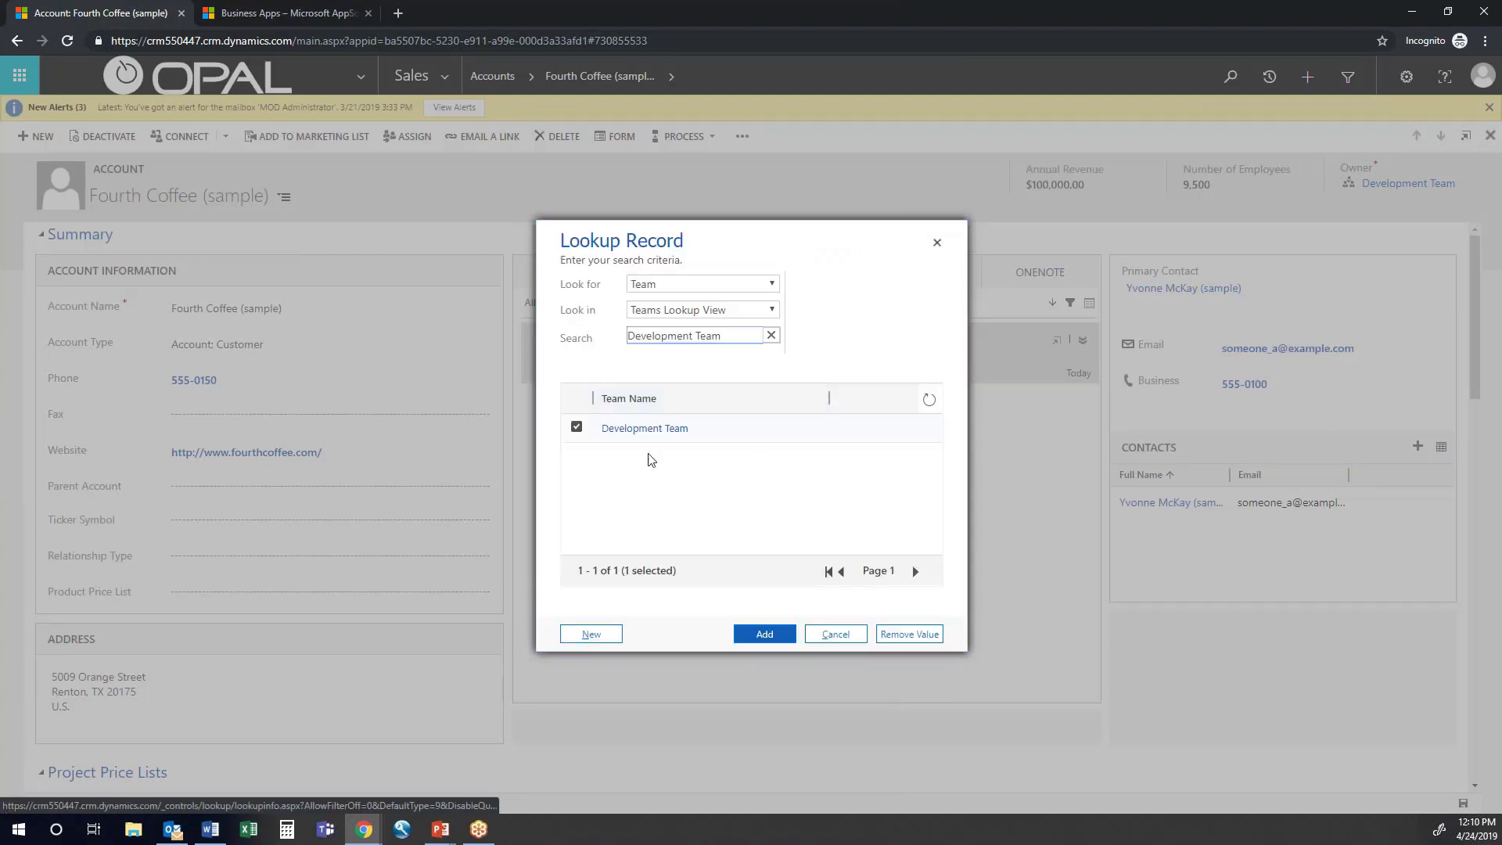
left_click(770, 335)
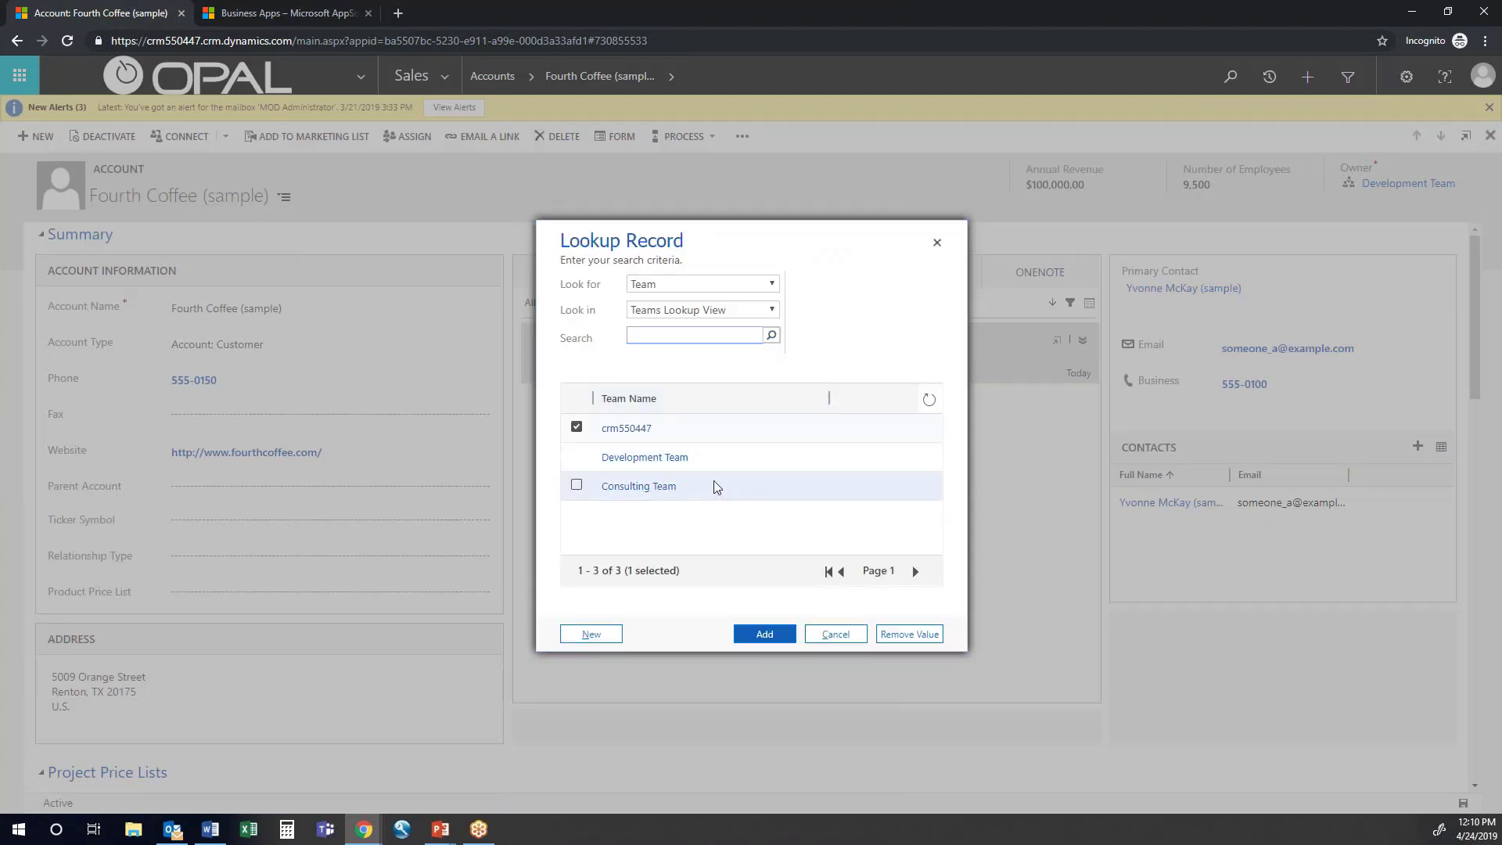
left_click(576, 486)
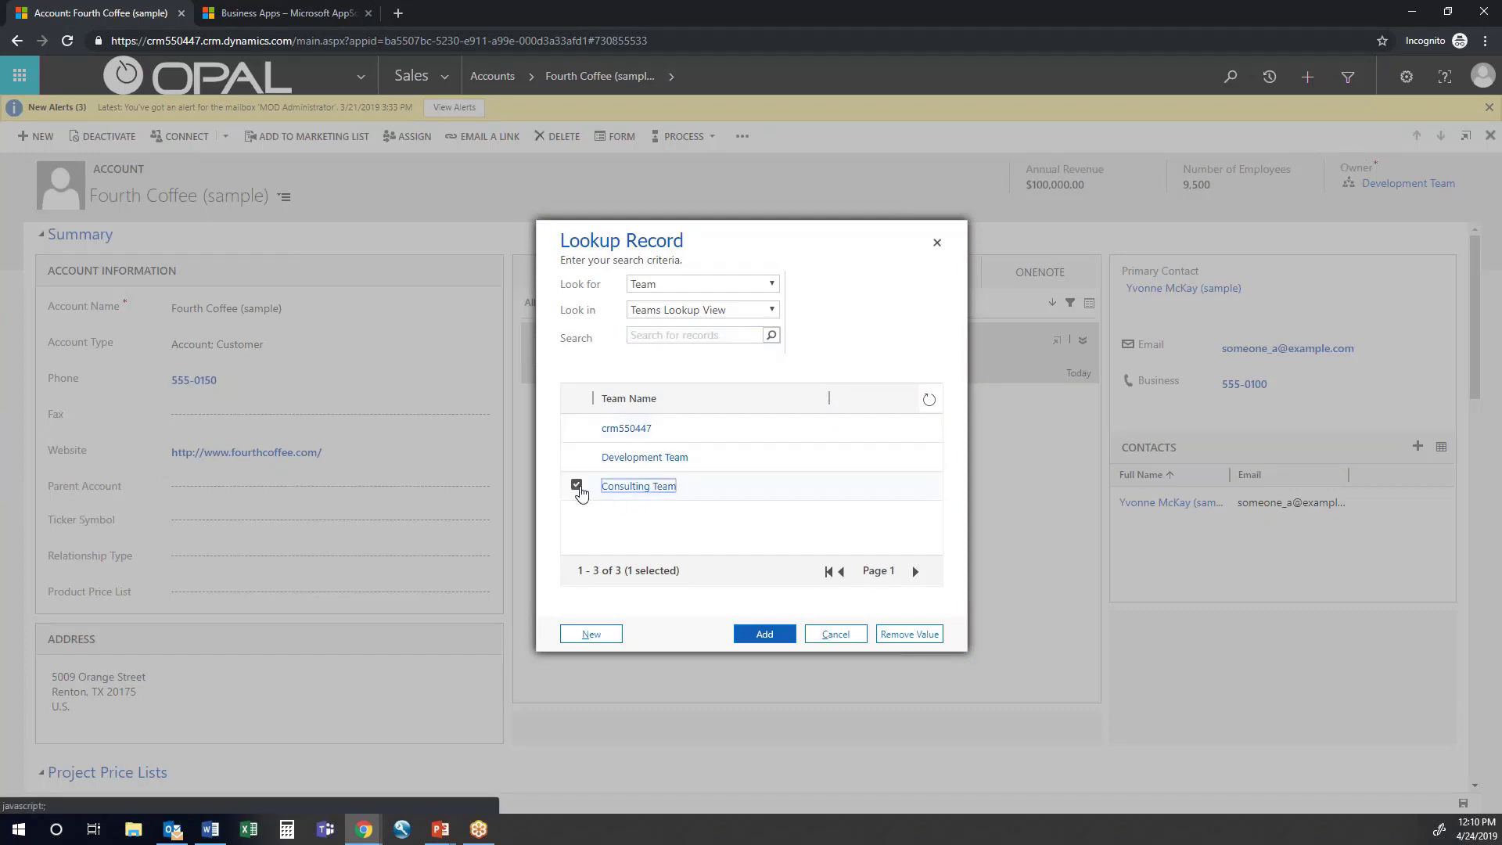
left_click(779, 633)
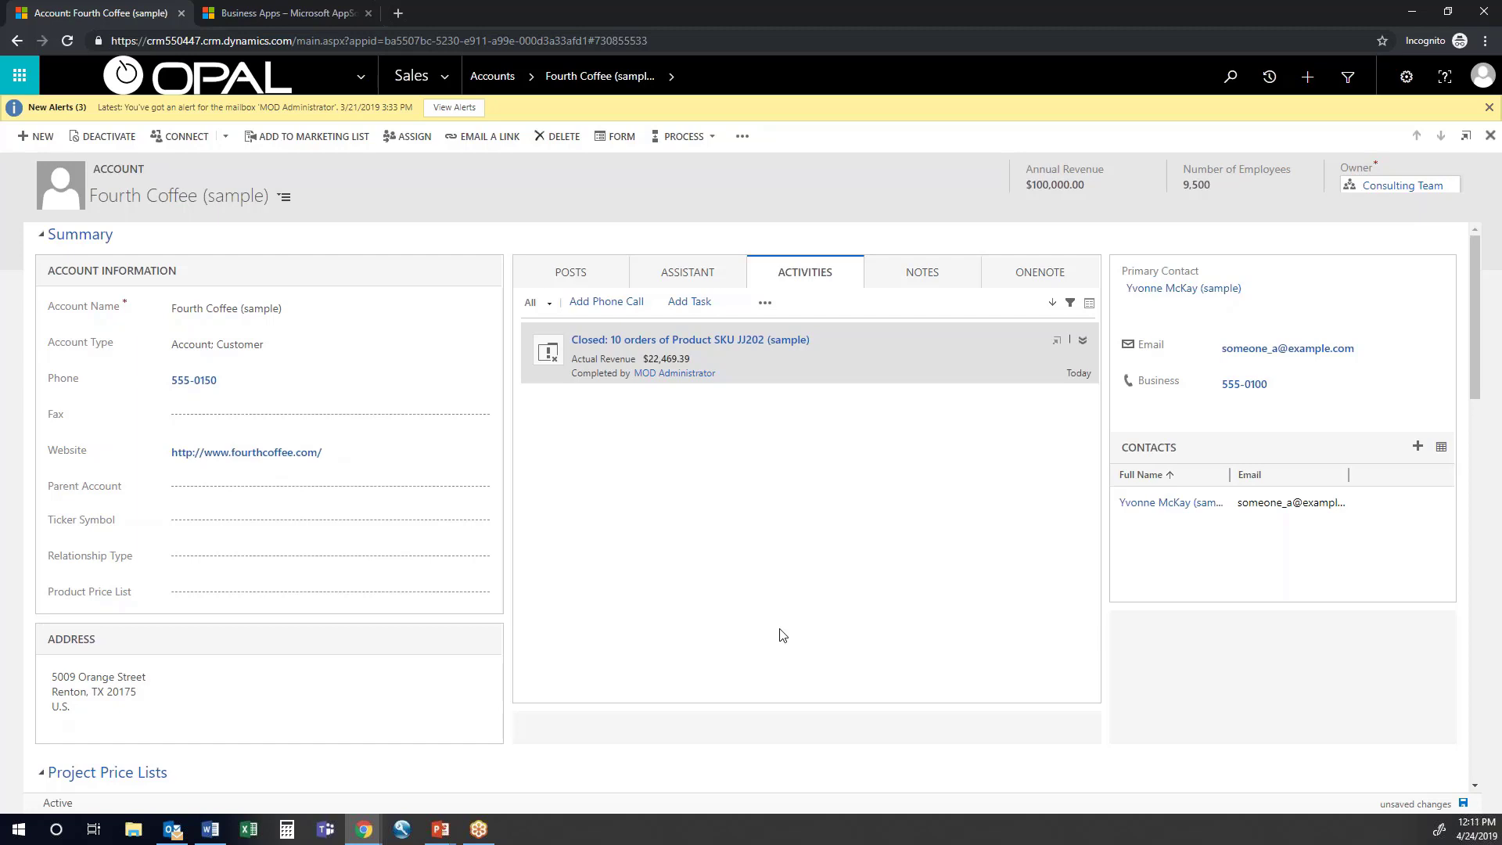
Leave the Fourth Coffee record without saving its changes and open the accounts list.
left_click(450, 76)
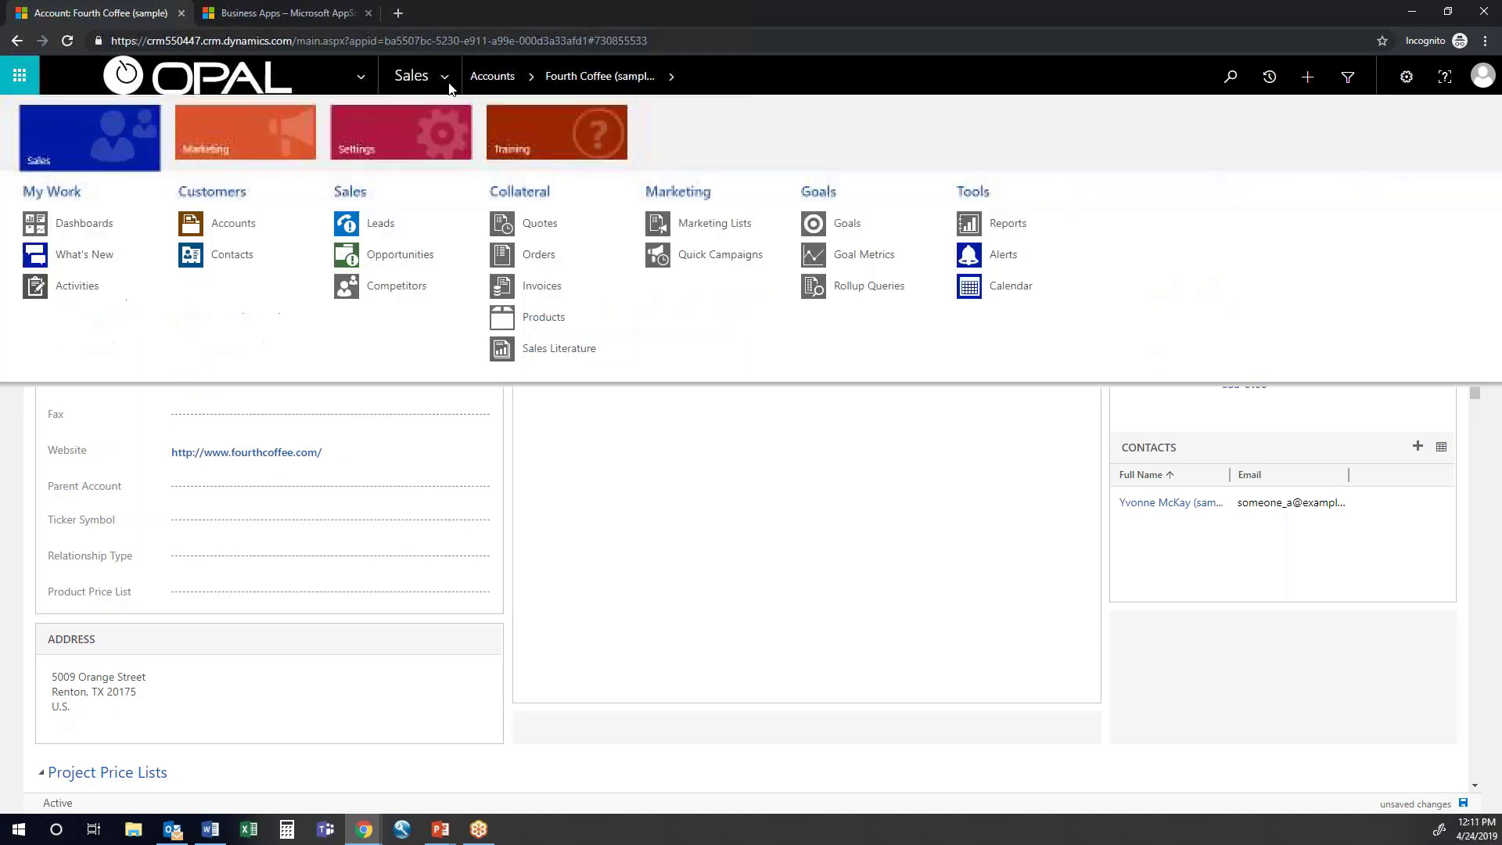
left_click(241, 226)
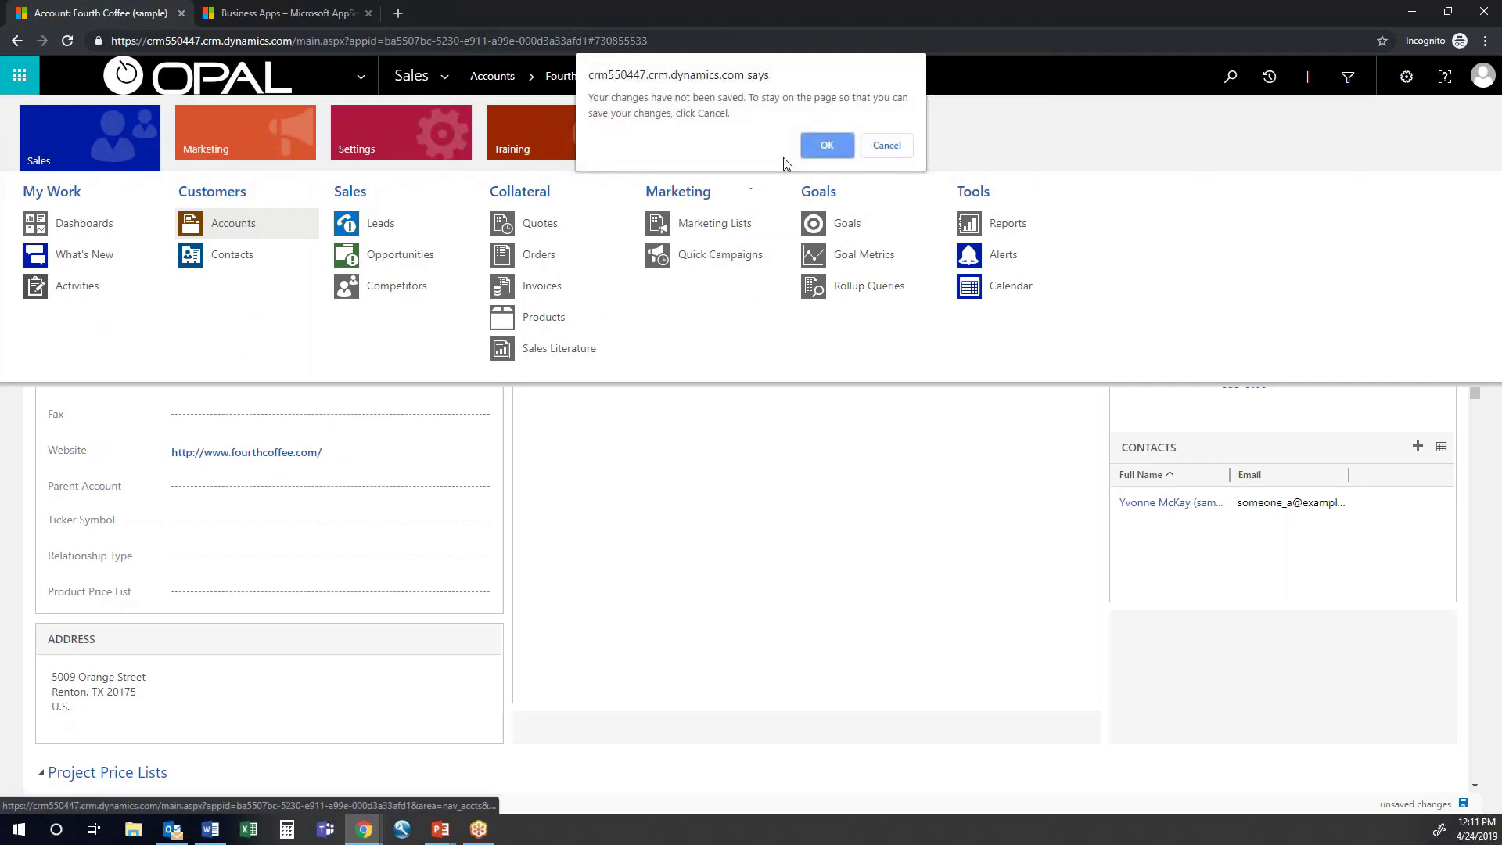
left_click(825, 147)
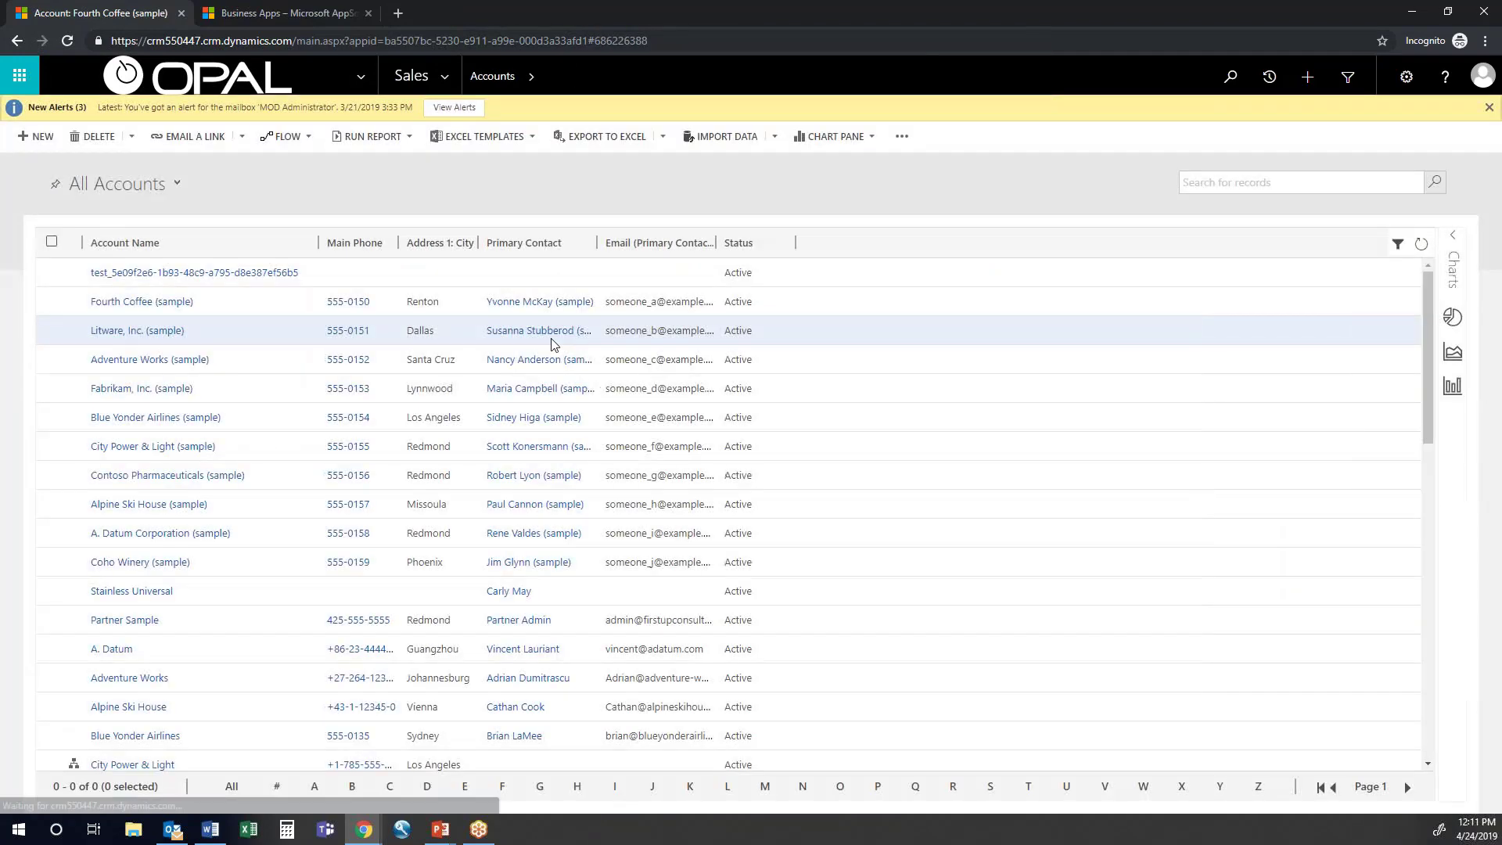
Export the All Accounts view to Excel as a static worksheet, and view and close the downloaded file.
left_click(661, 139)
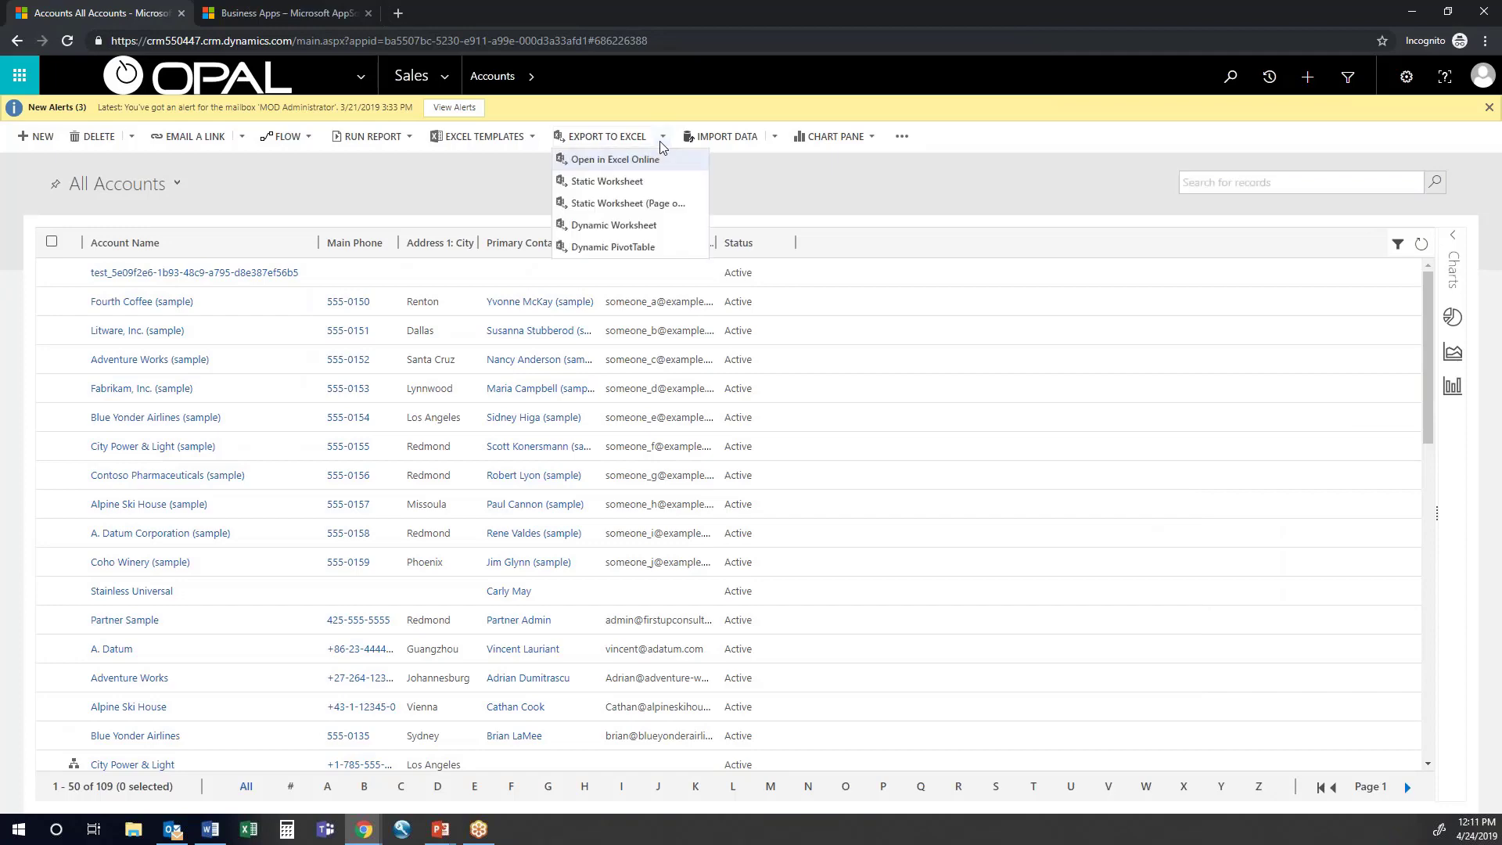
left_click(646, 181)
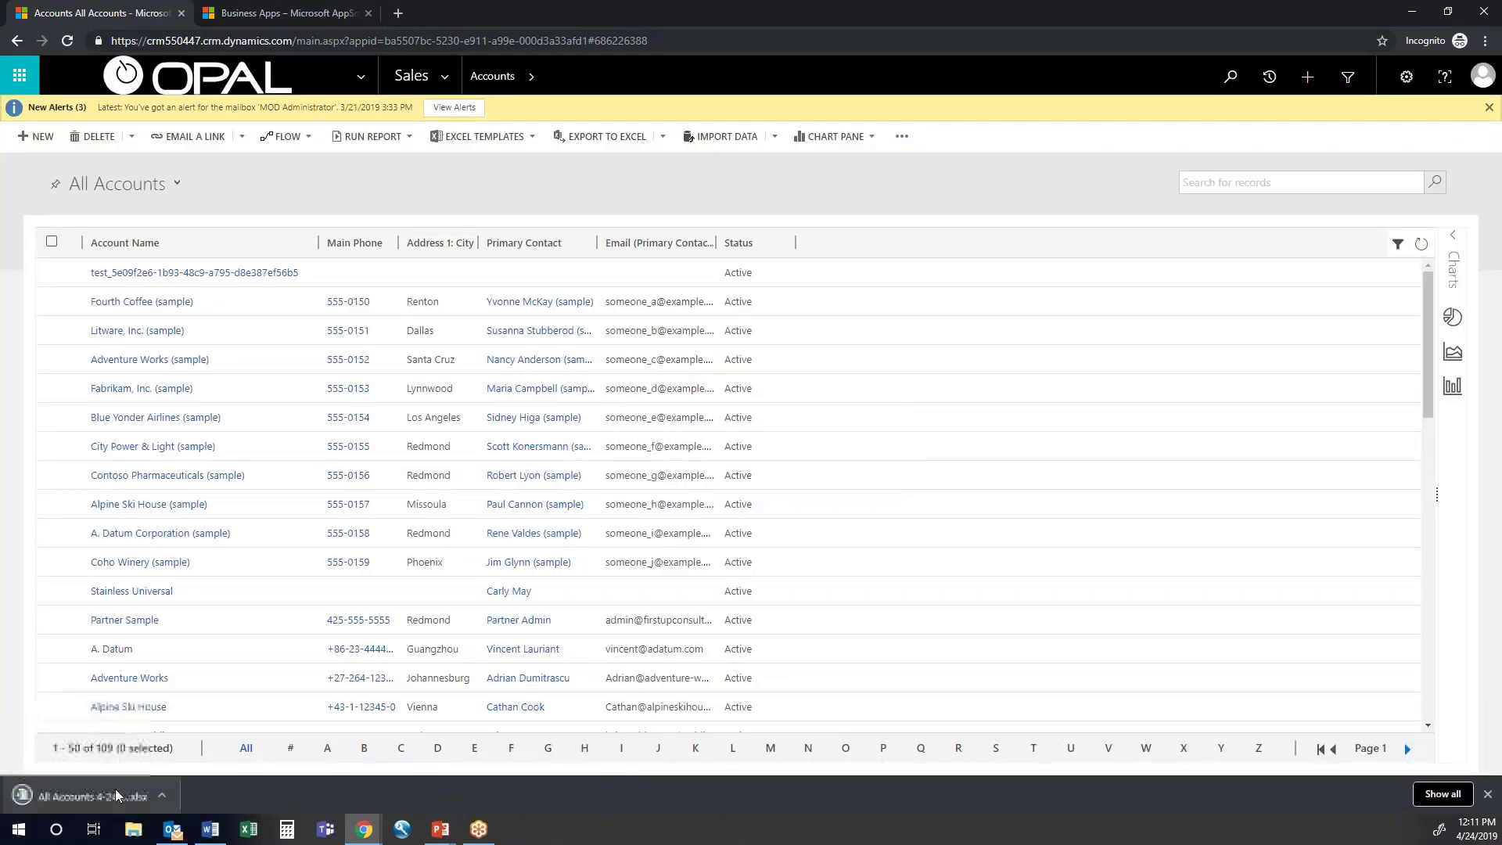
left_click(115, 790)
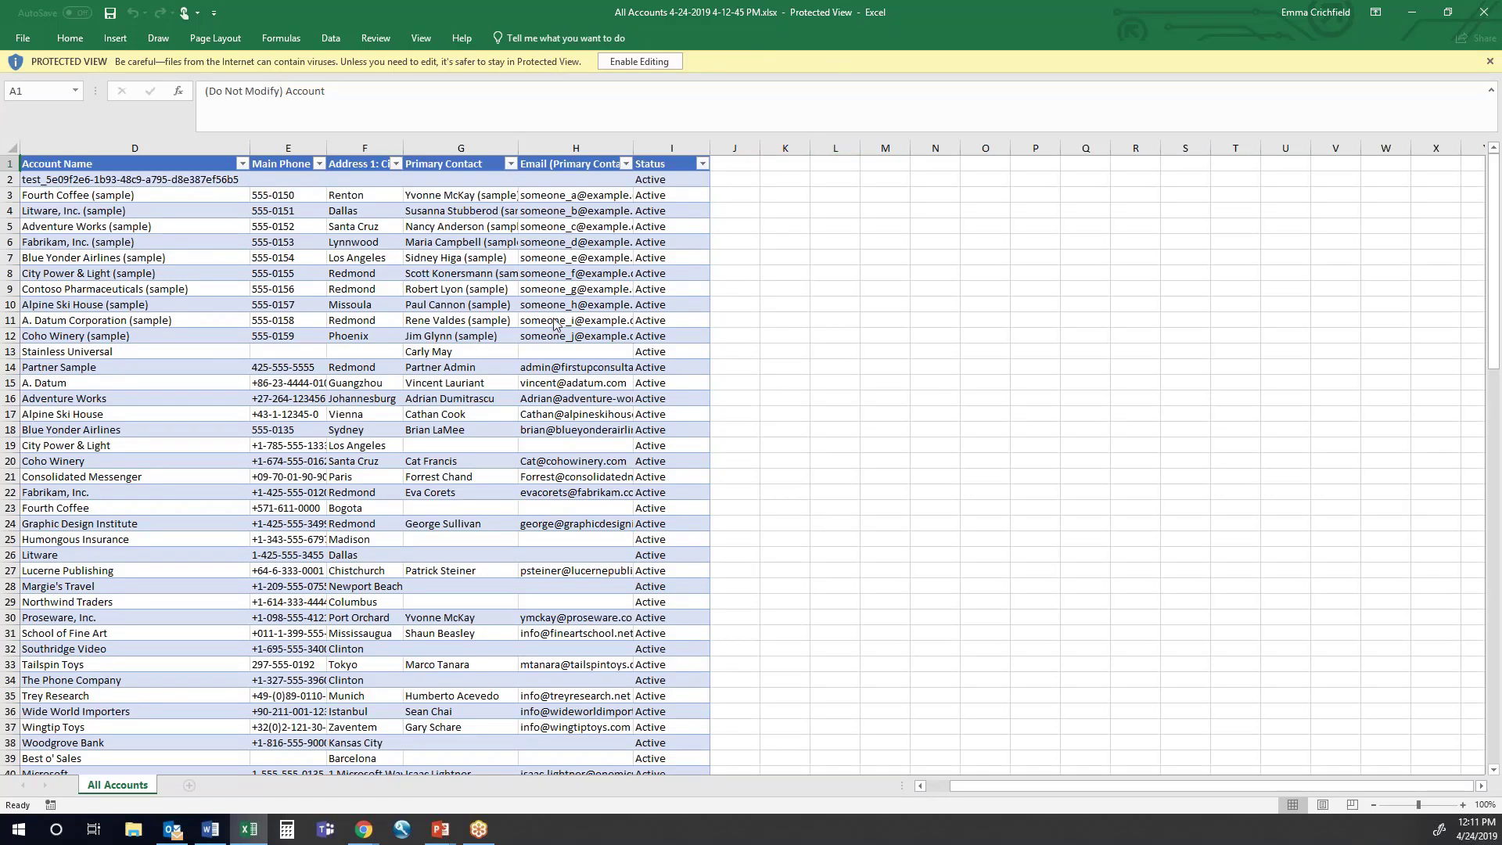
left_click(1494, 11)
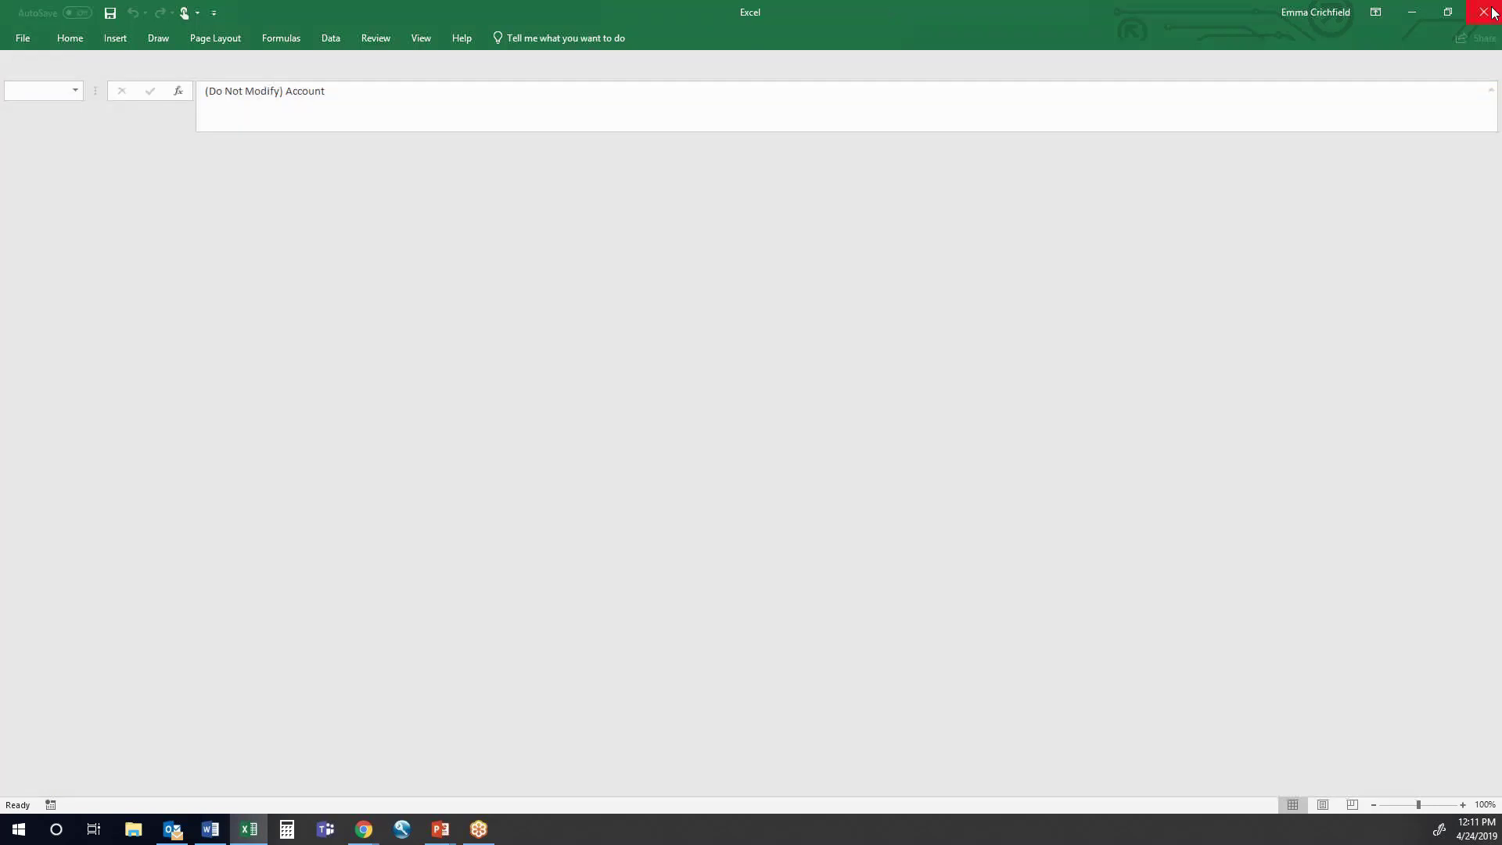
Go to the Sales Dashboard and open its Active Accounts list in a separate maximized window.
left_click(451, 74)
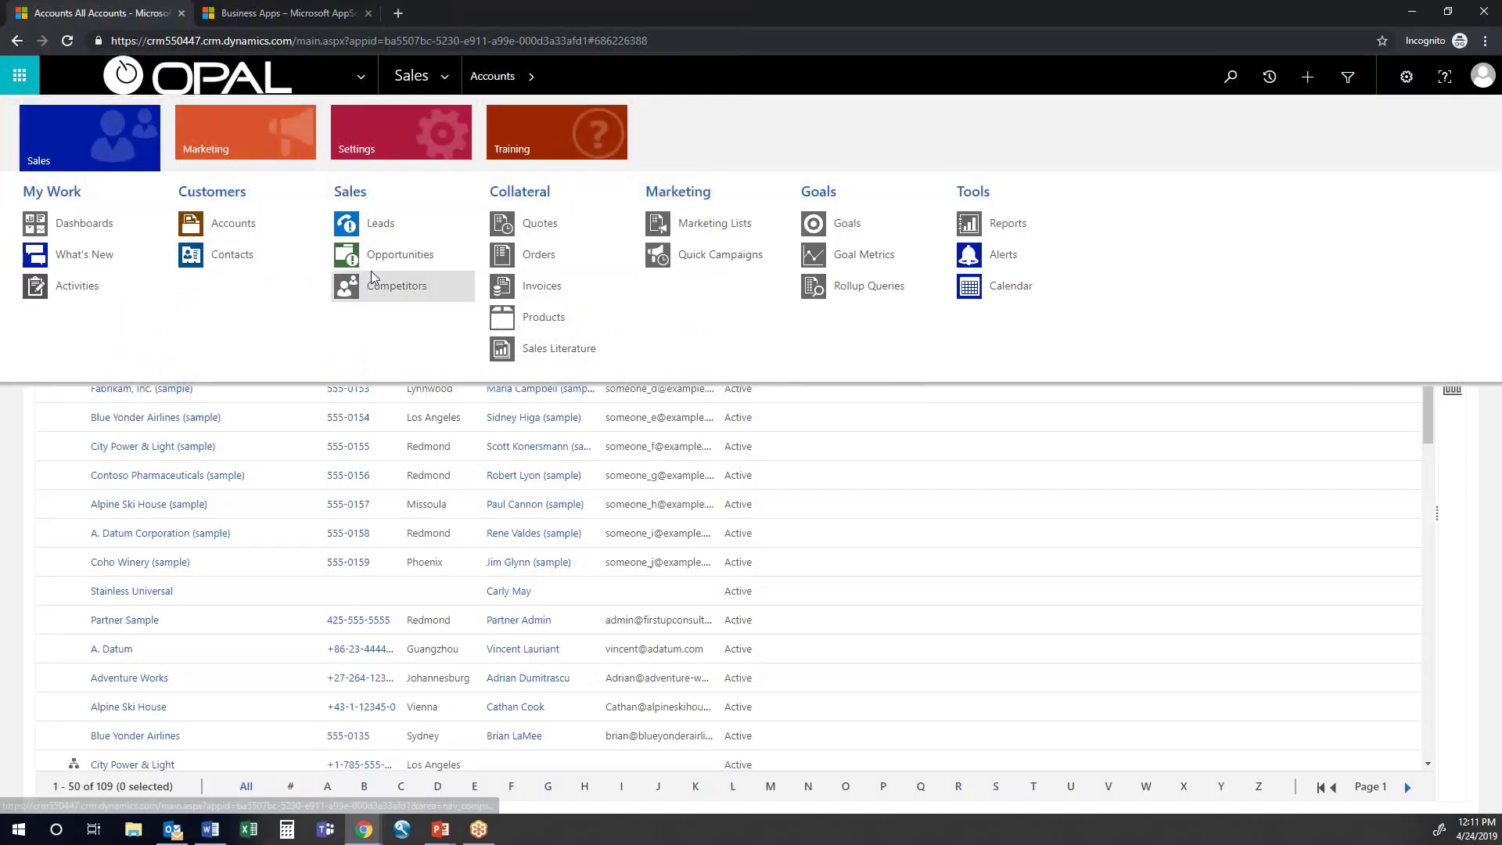
left_click(79, 227)
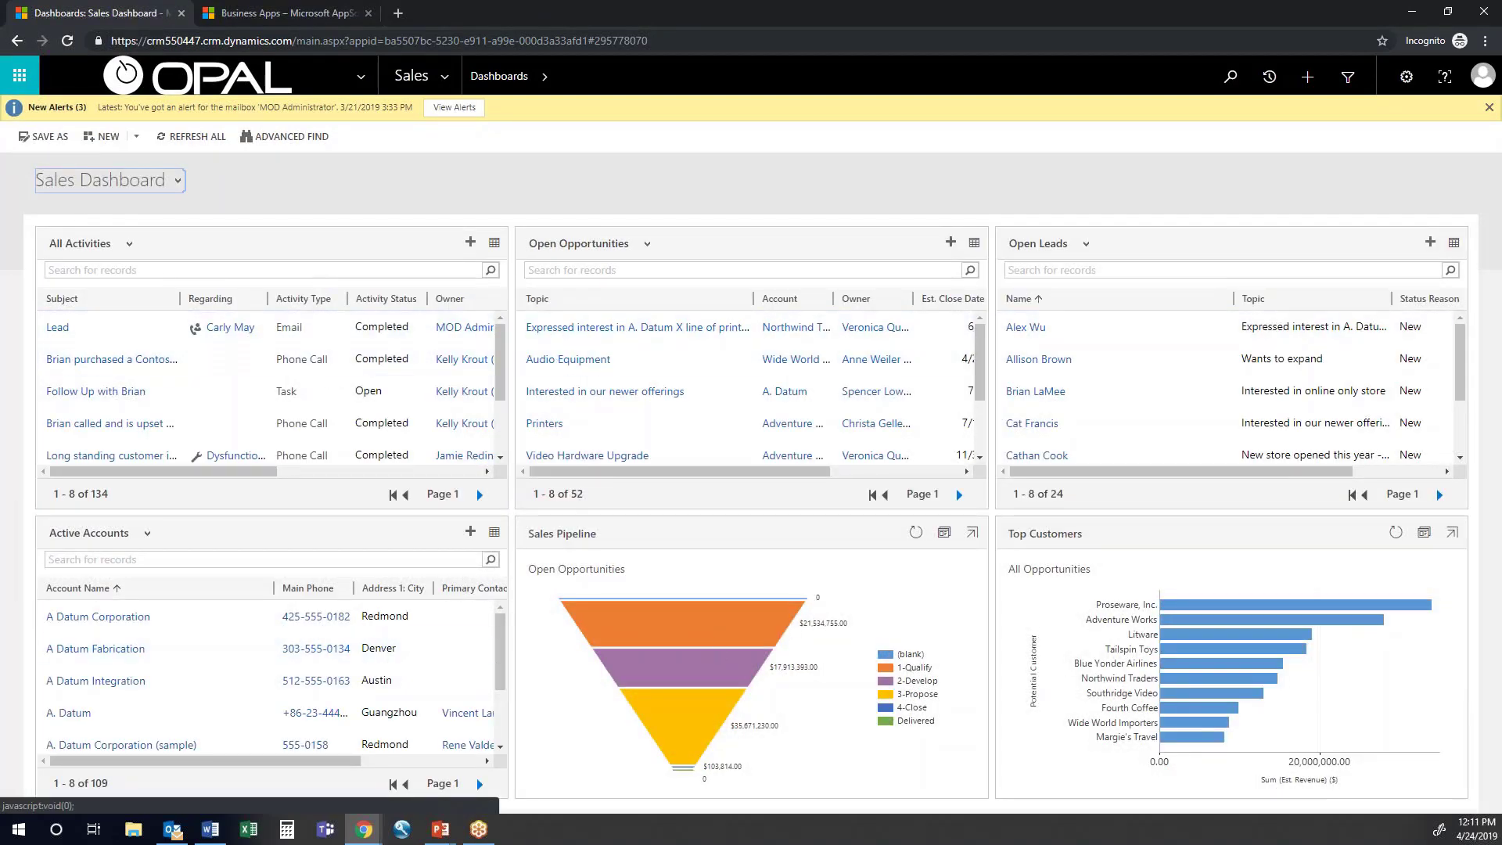
left_click(494, 532)
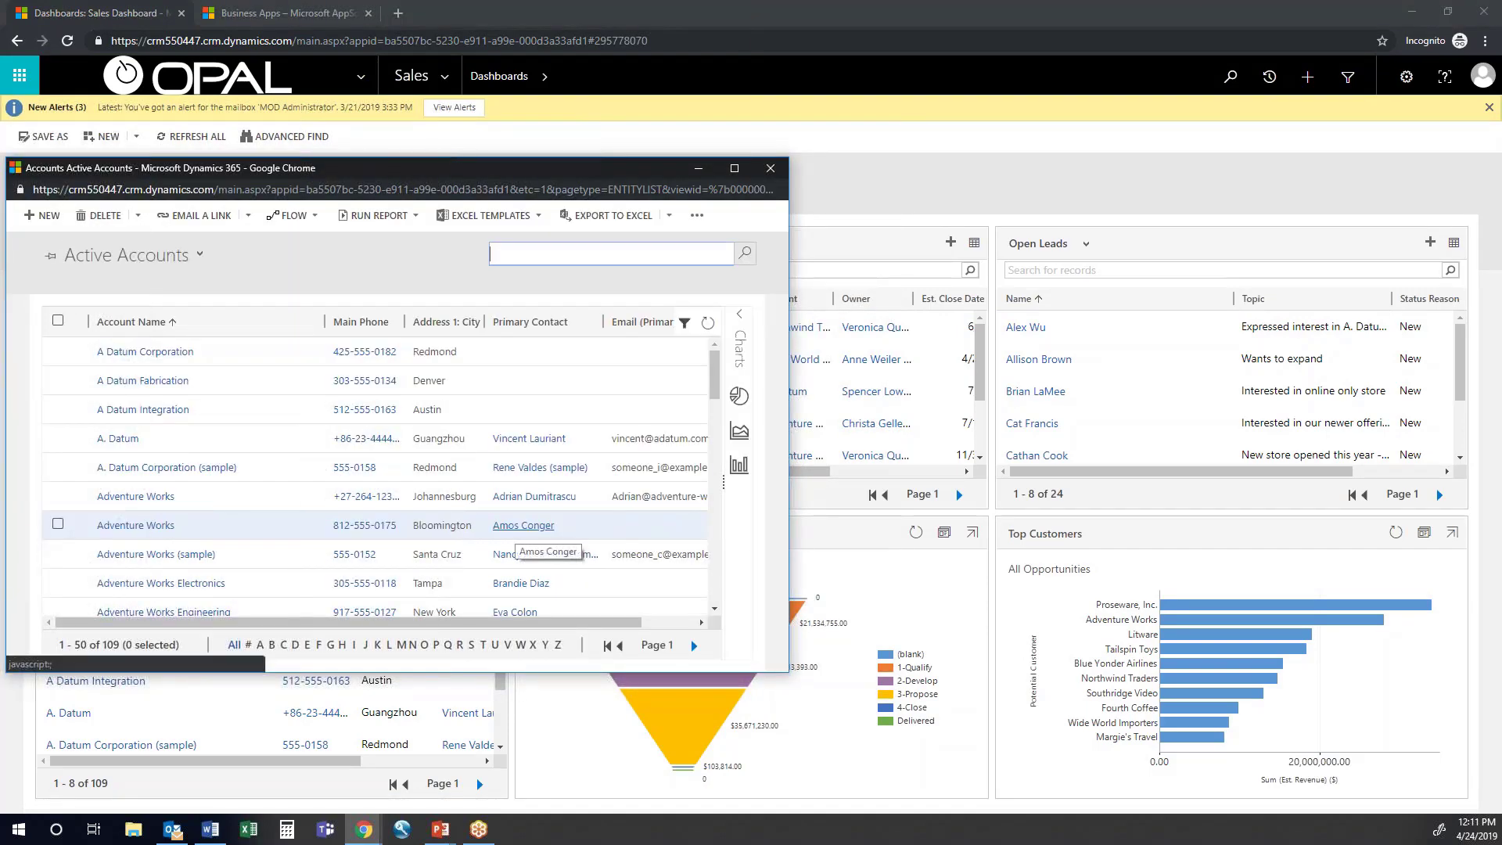
left_click(736, 173)
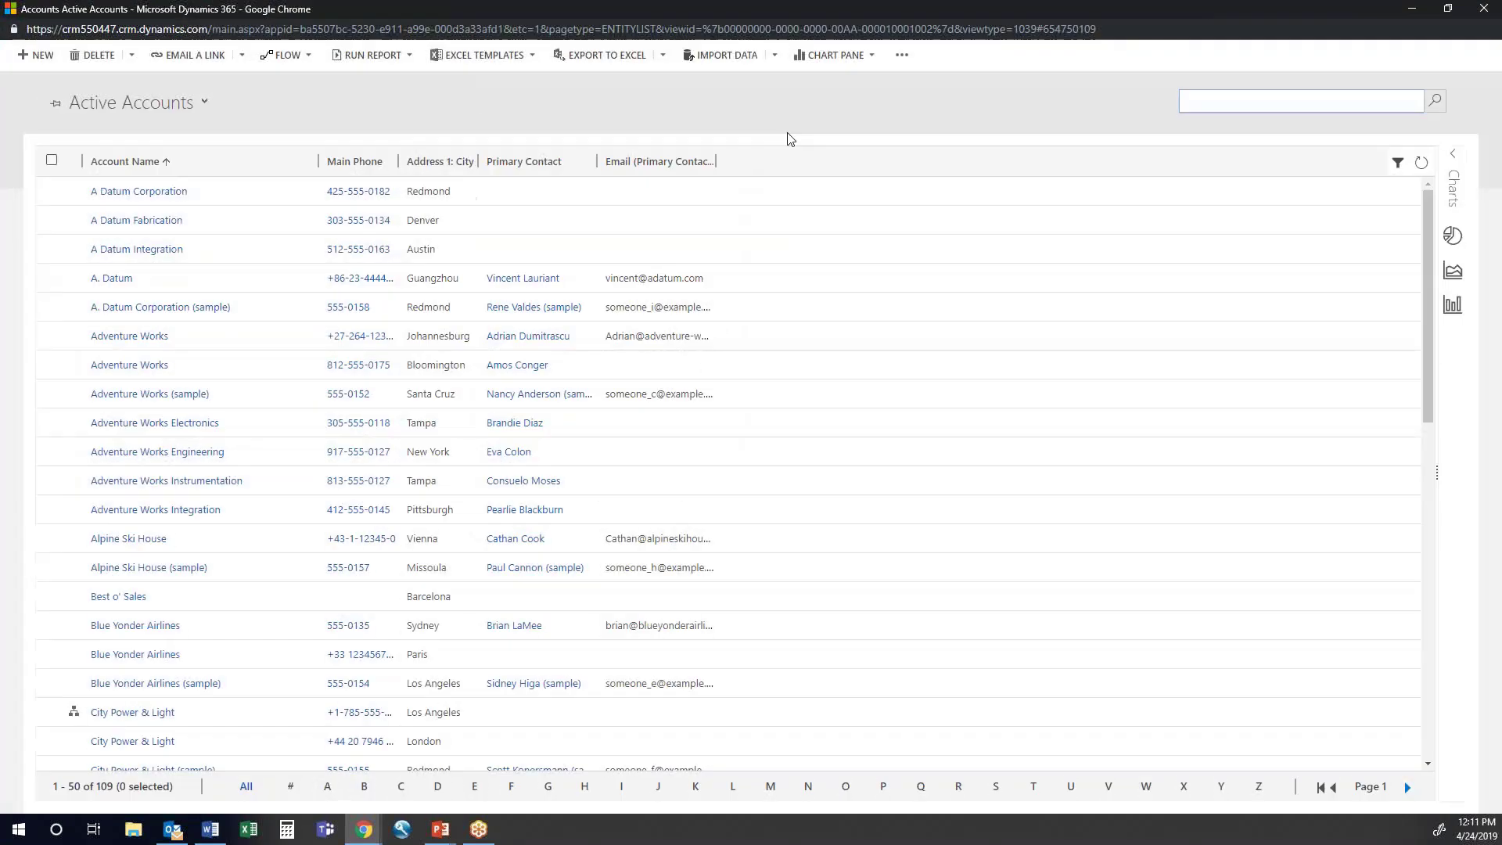
Export the Active Accounts list to Excel, and view and close the downloaded workbook.
left_click(640, 54)
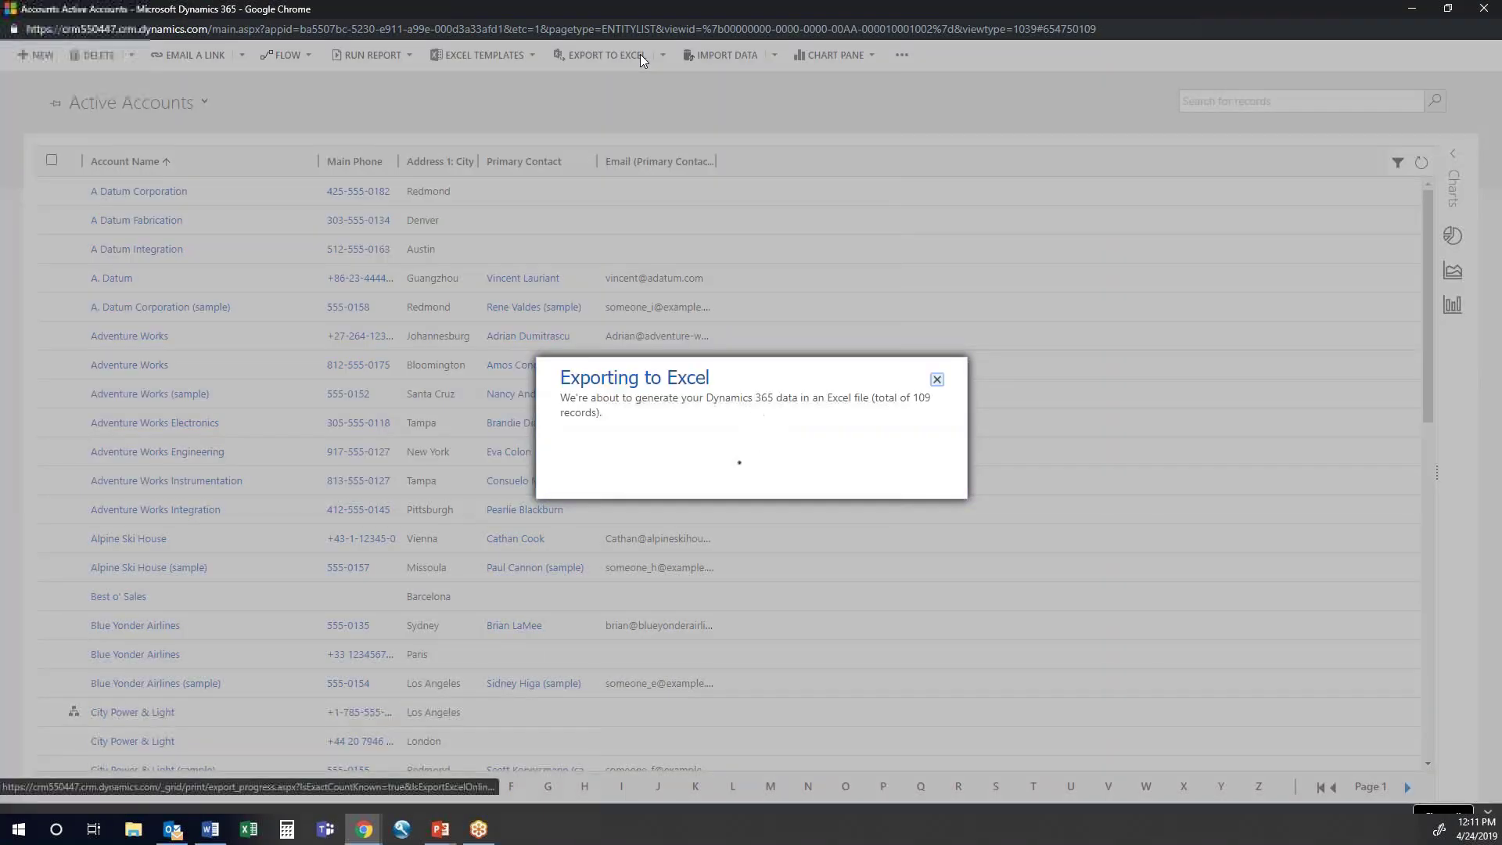
left_click(109, 802)
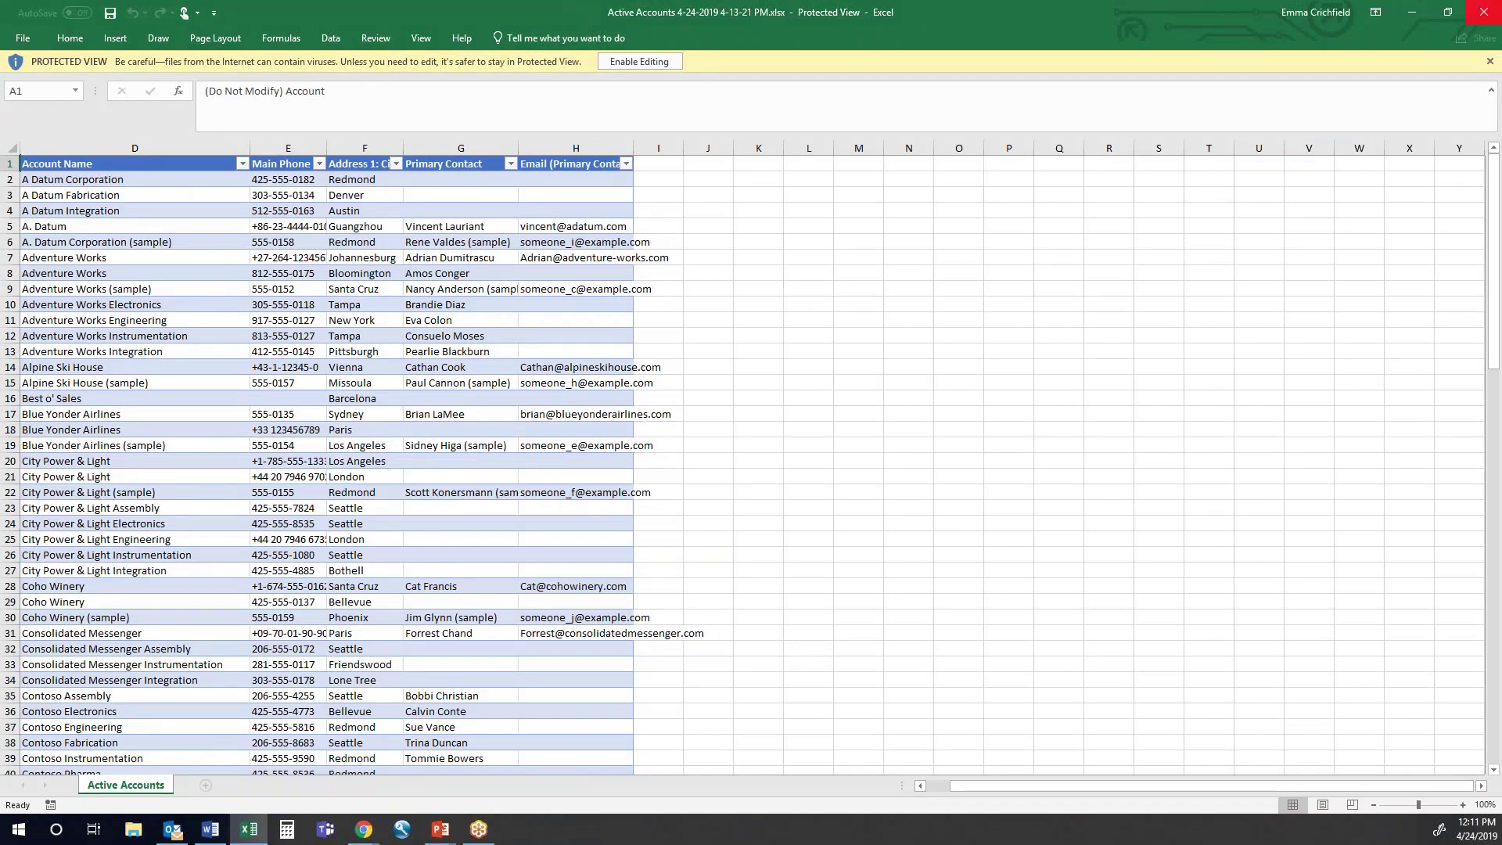
left_click(1483, 11)
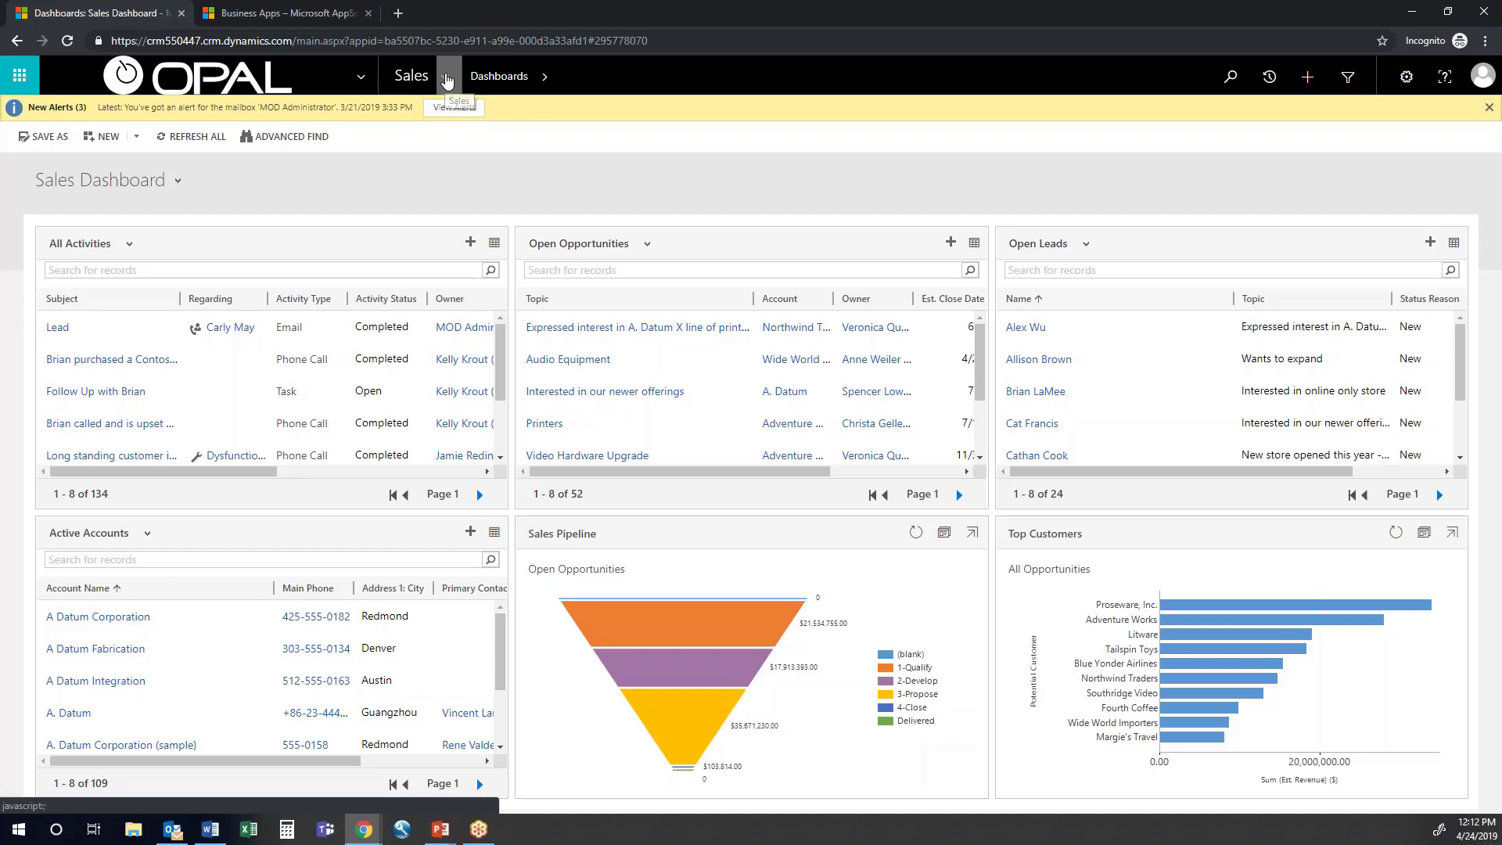
In the Administration area's System Settings, agree to the license terms for preview features and save the settings.
left_click(447, 79)
left_click(421, 151)
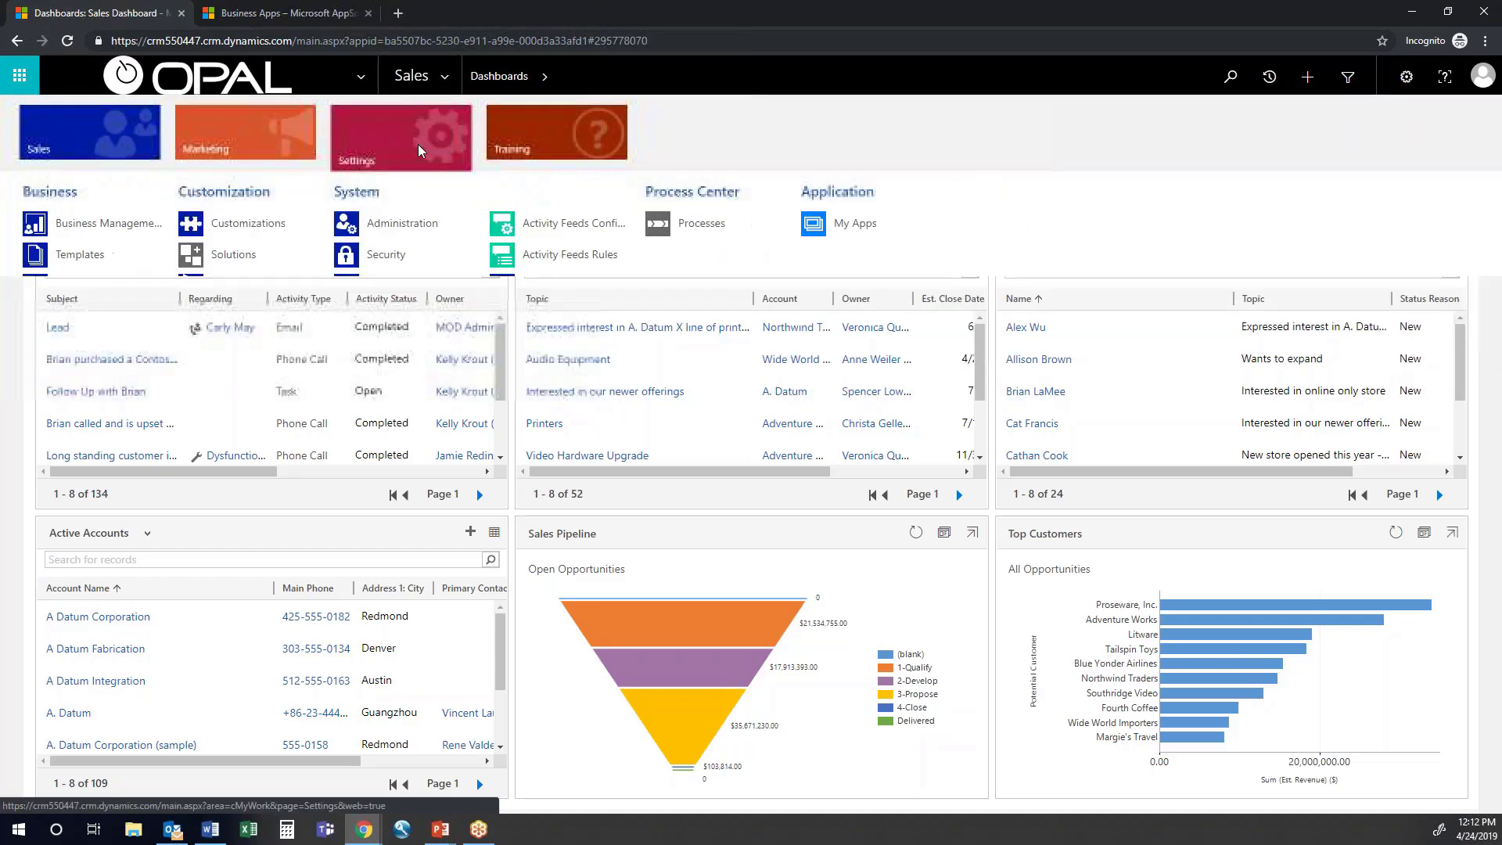
left_click(404, 237)
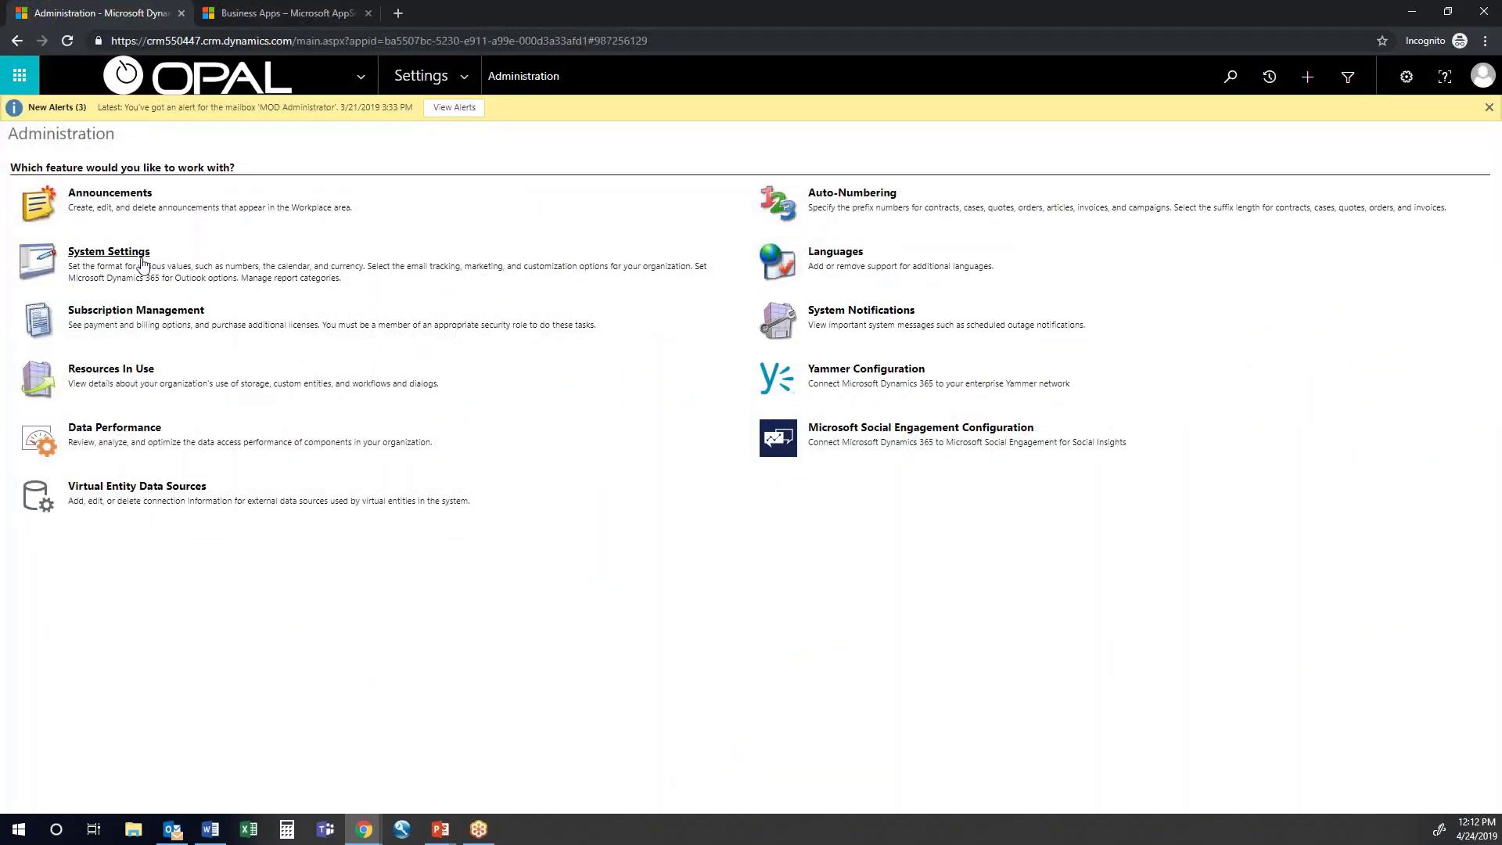
left_click(105, 251)
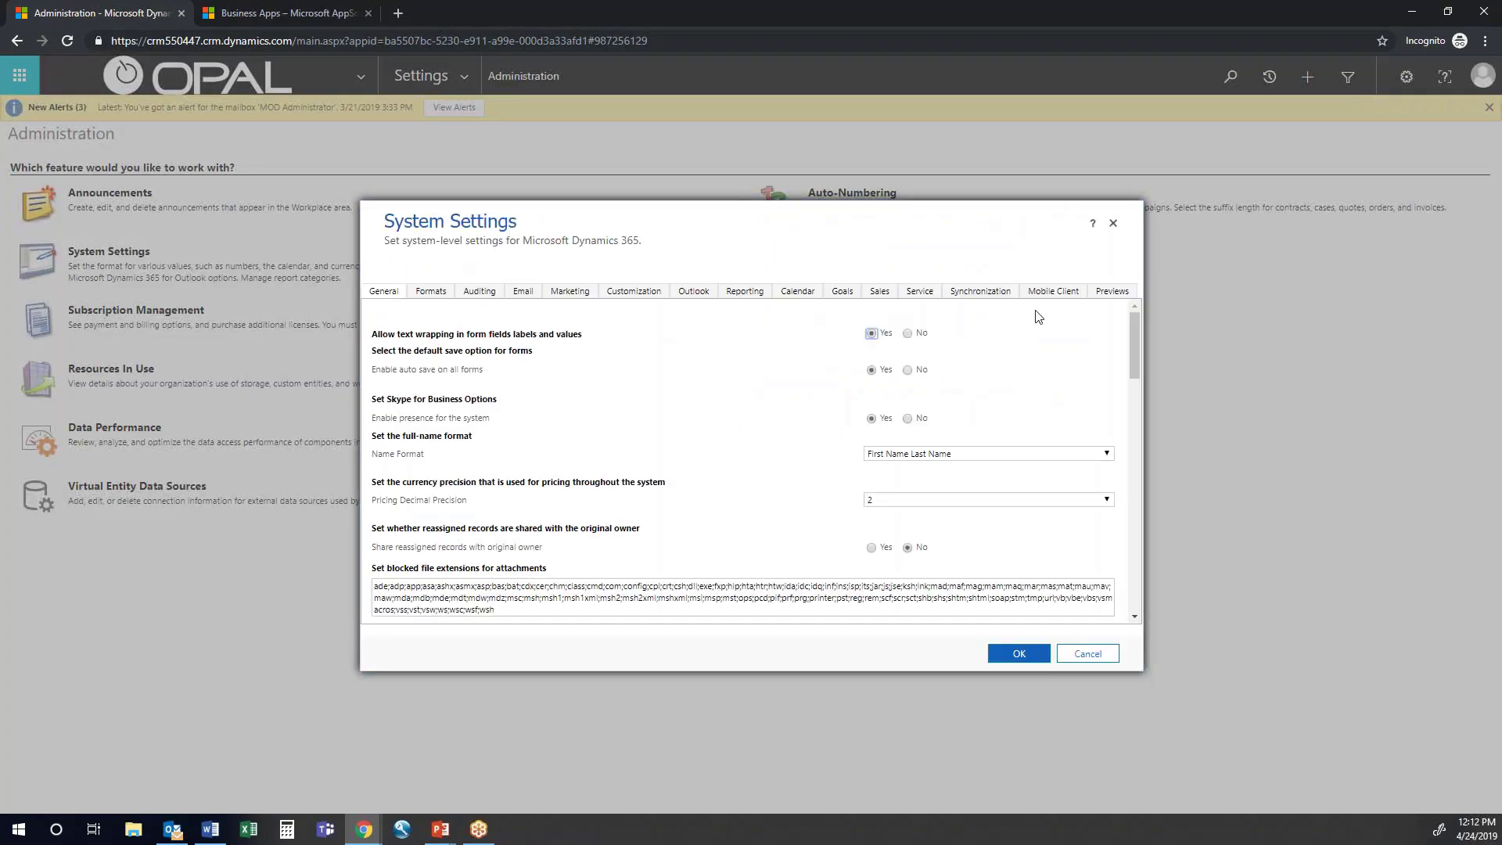
left_click(1109, 292)
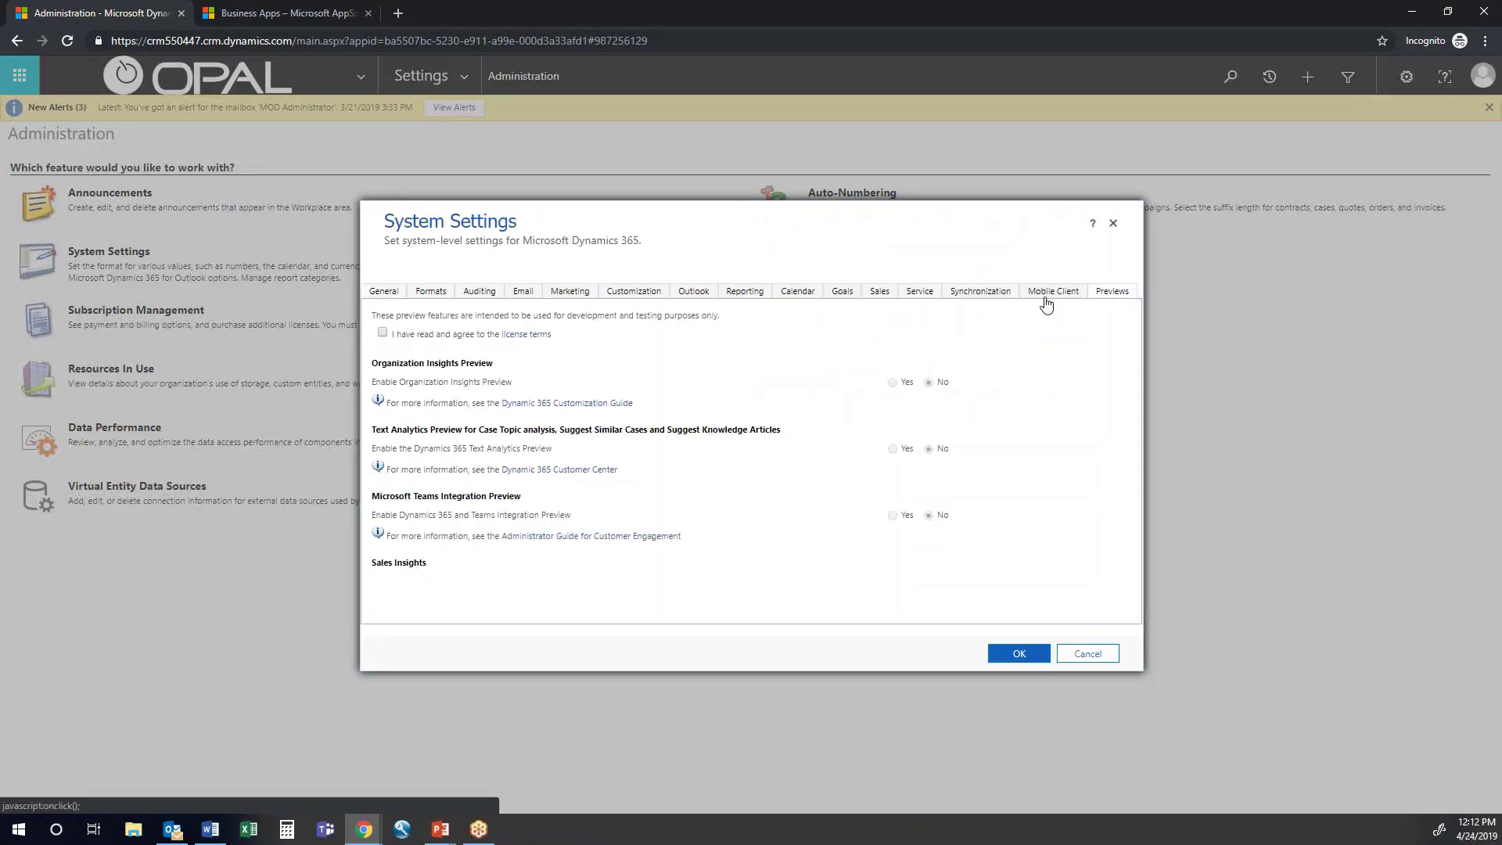
left_click(383, 332)
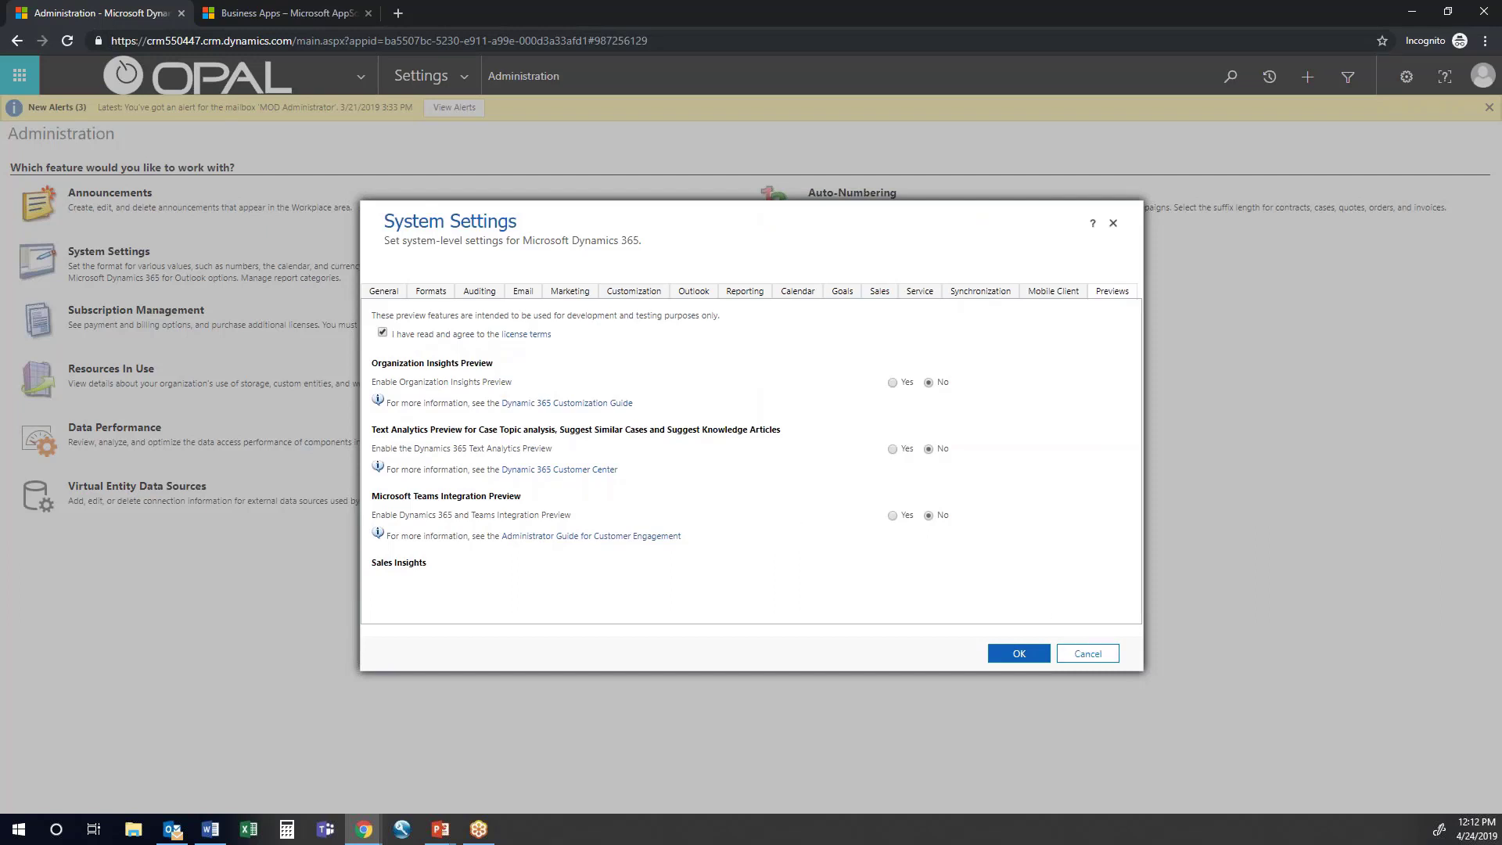
left_click(1044, 657)
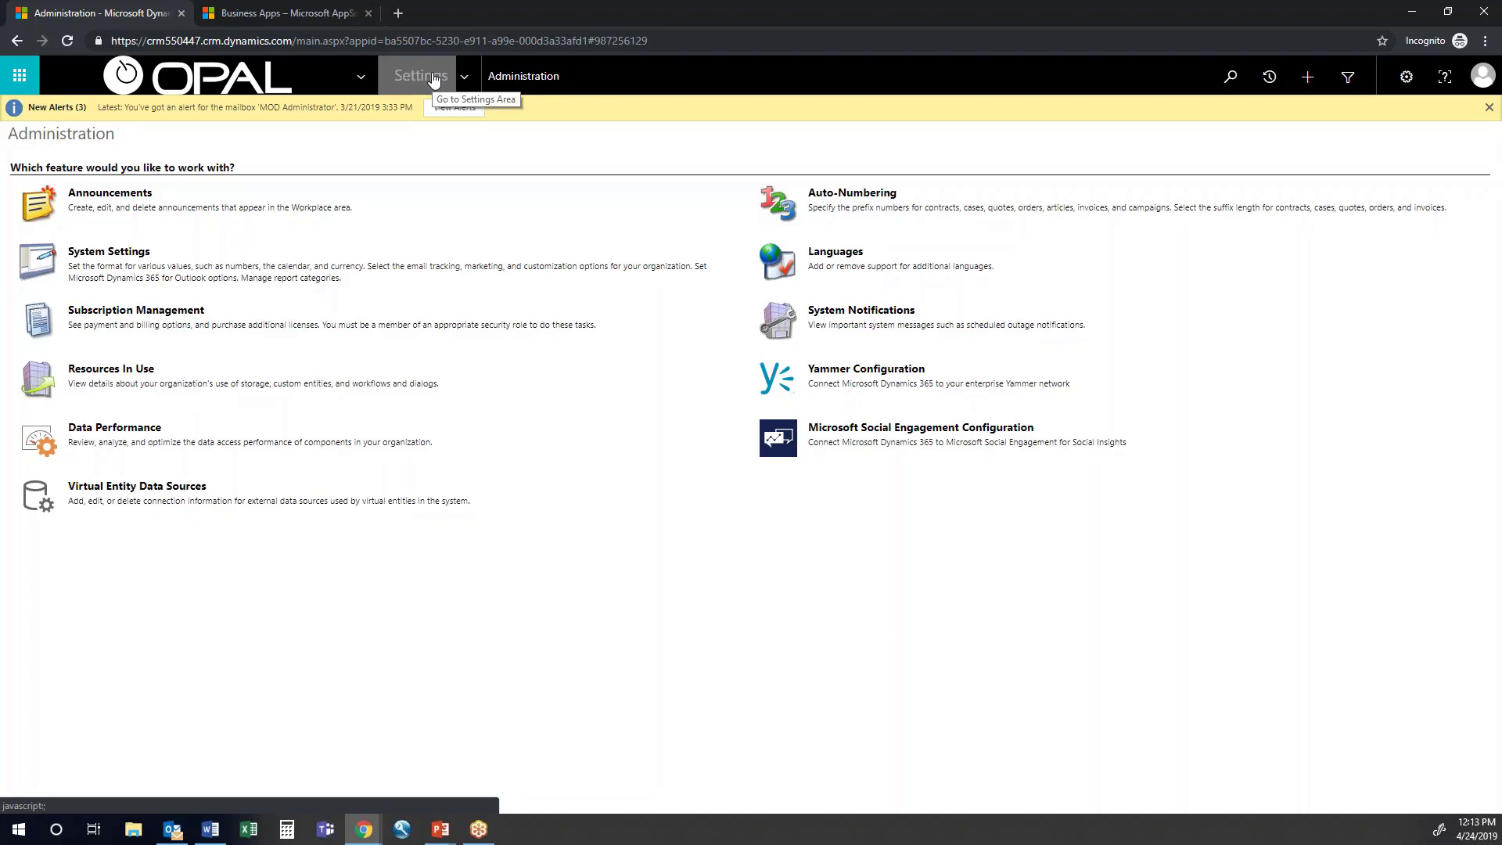
View the AppSource apps website, highlight appsource.microsoft.com in its address, and return to the Administration page.
left_click(293, 14)
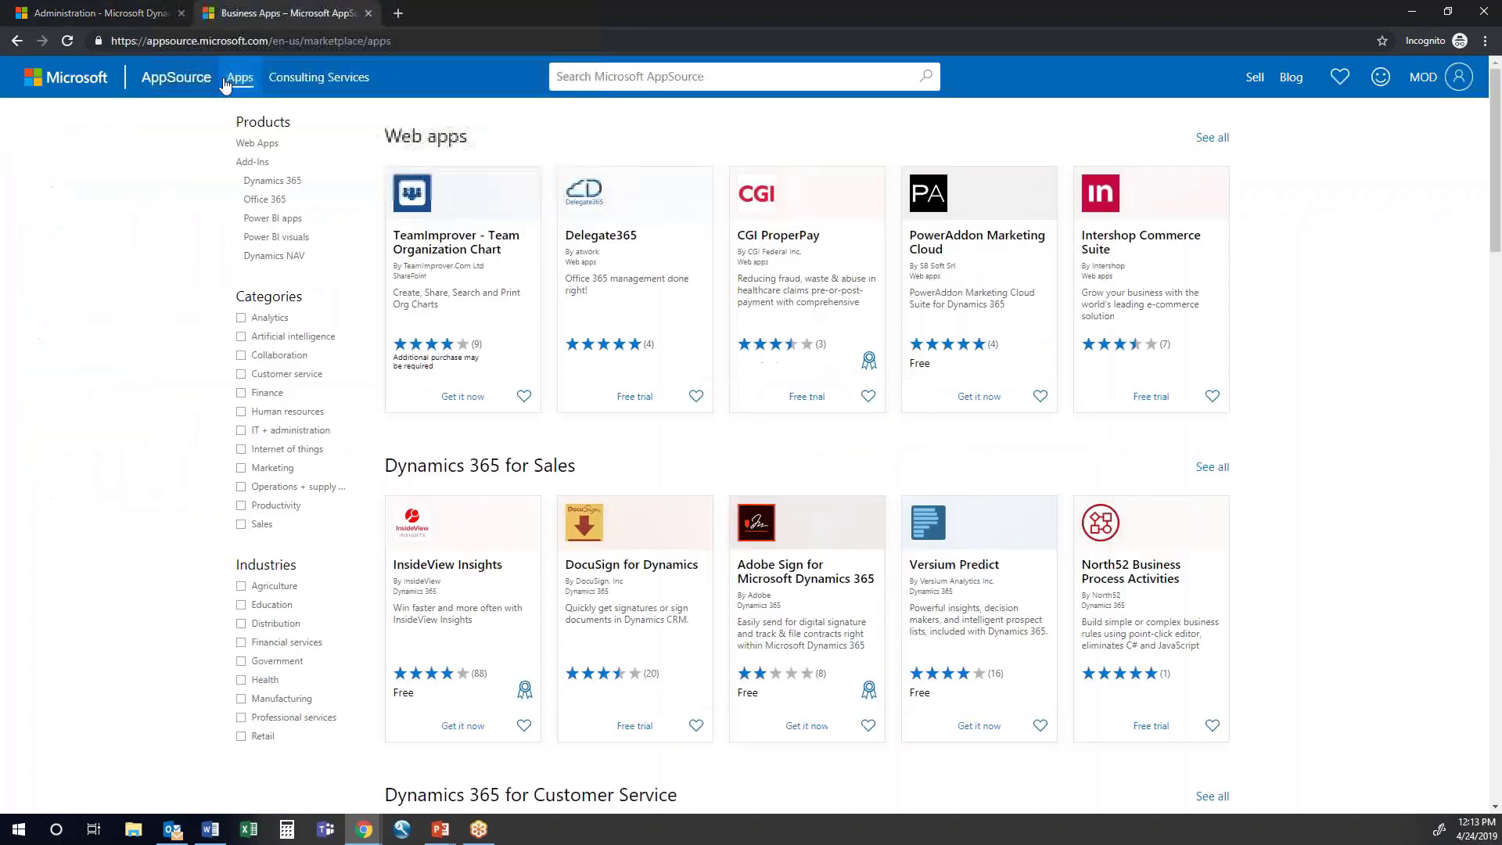
left_click_drag(149, 40, 269, 41)
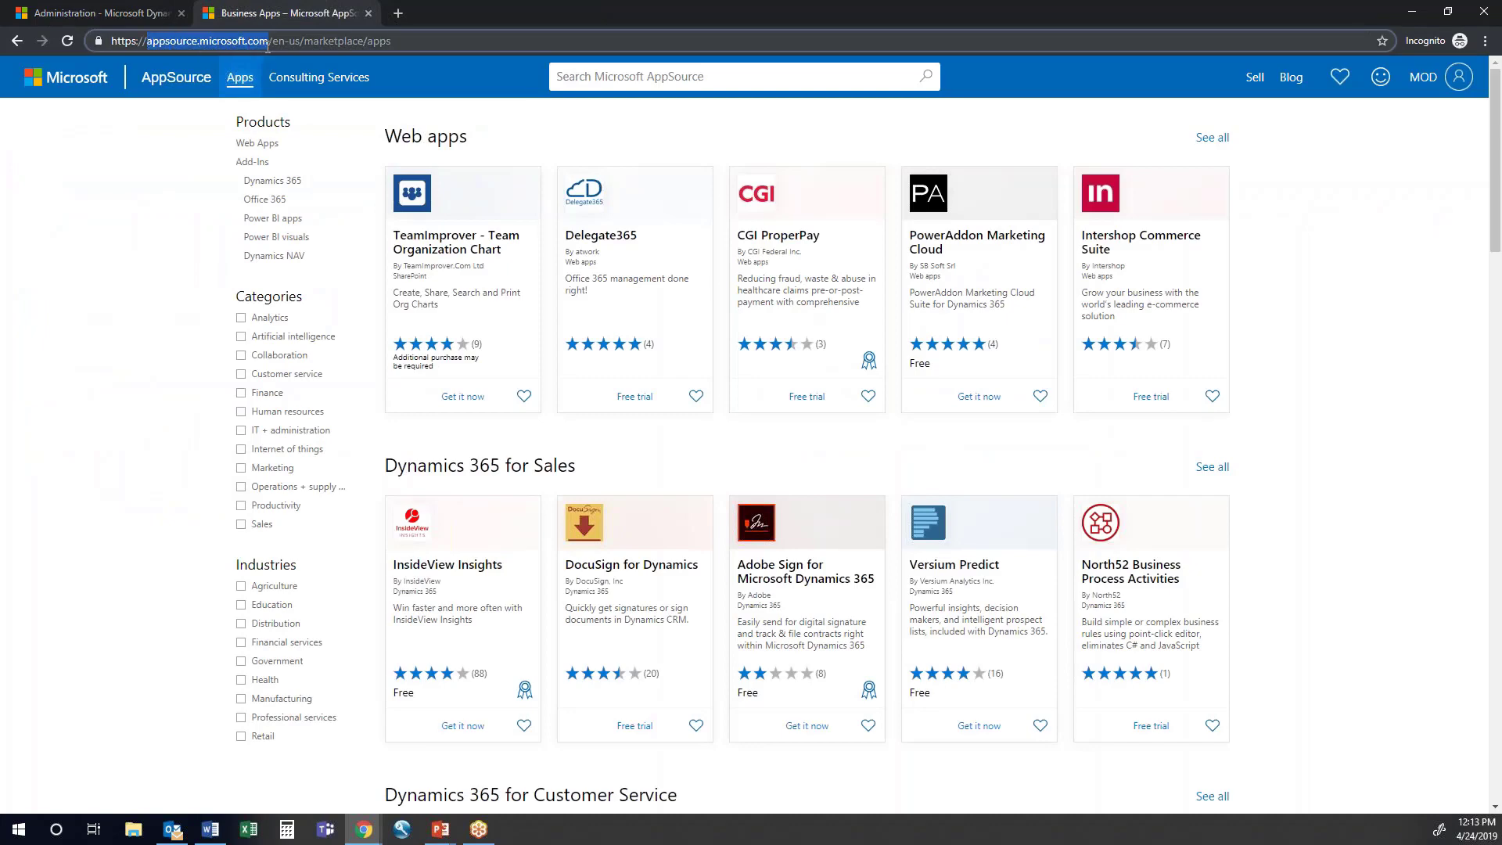
left_click(94, 13)
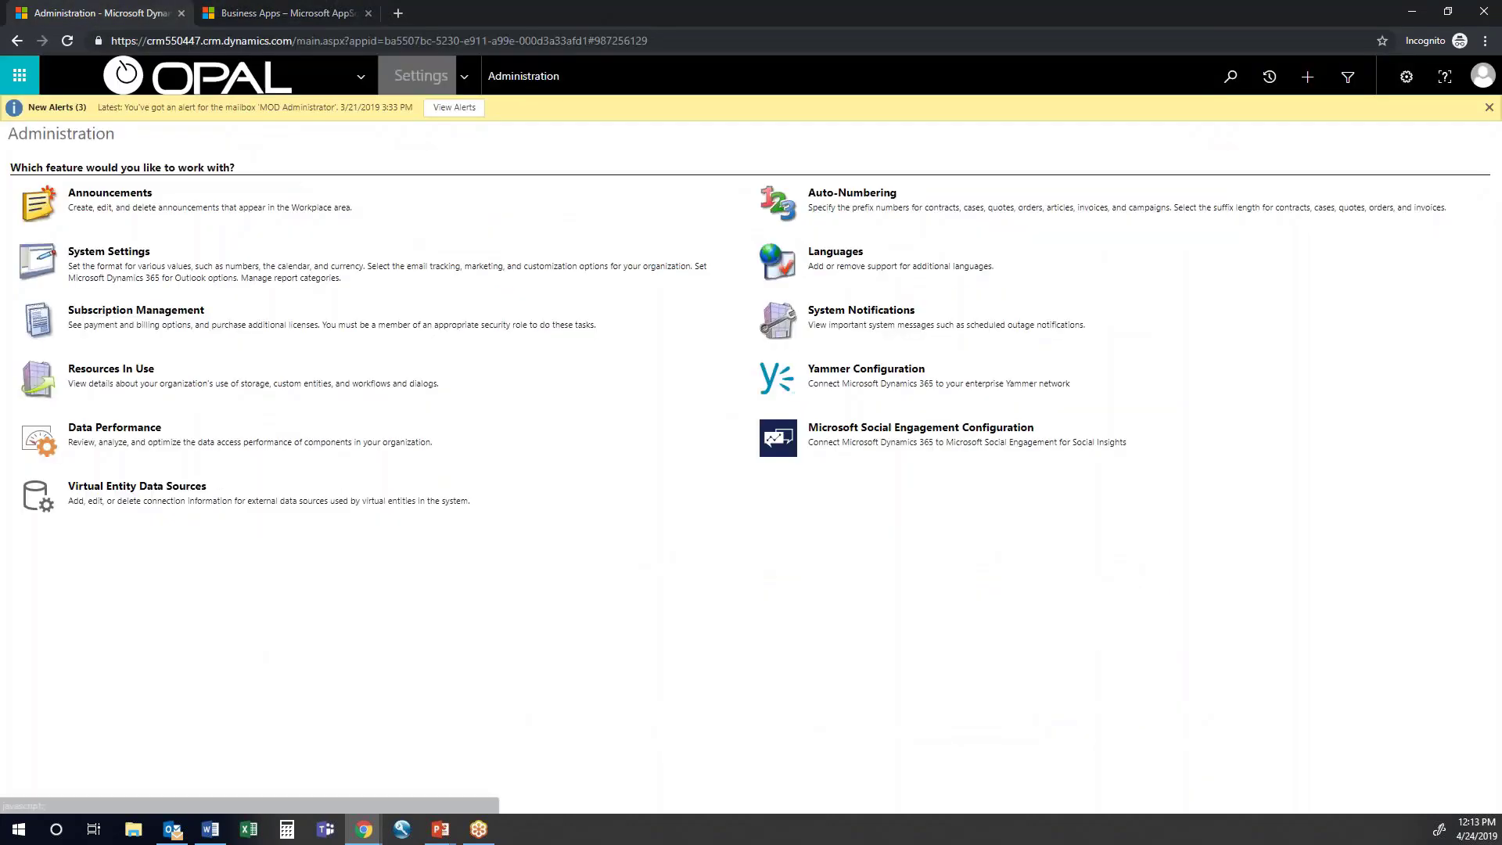
Open Microsoft AppSource from the Settings customization area and browse the apps for Dynamics 365.
left_click(421, 76)
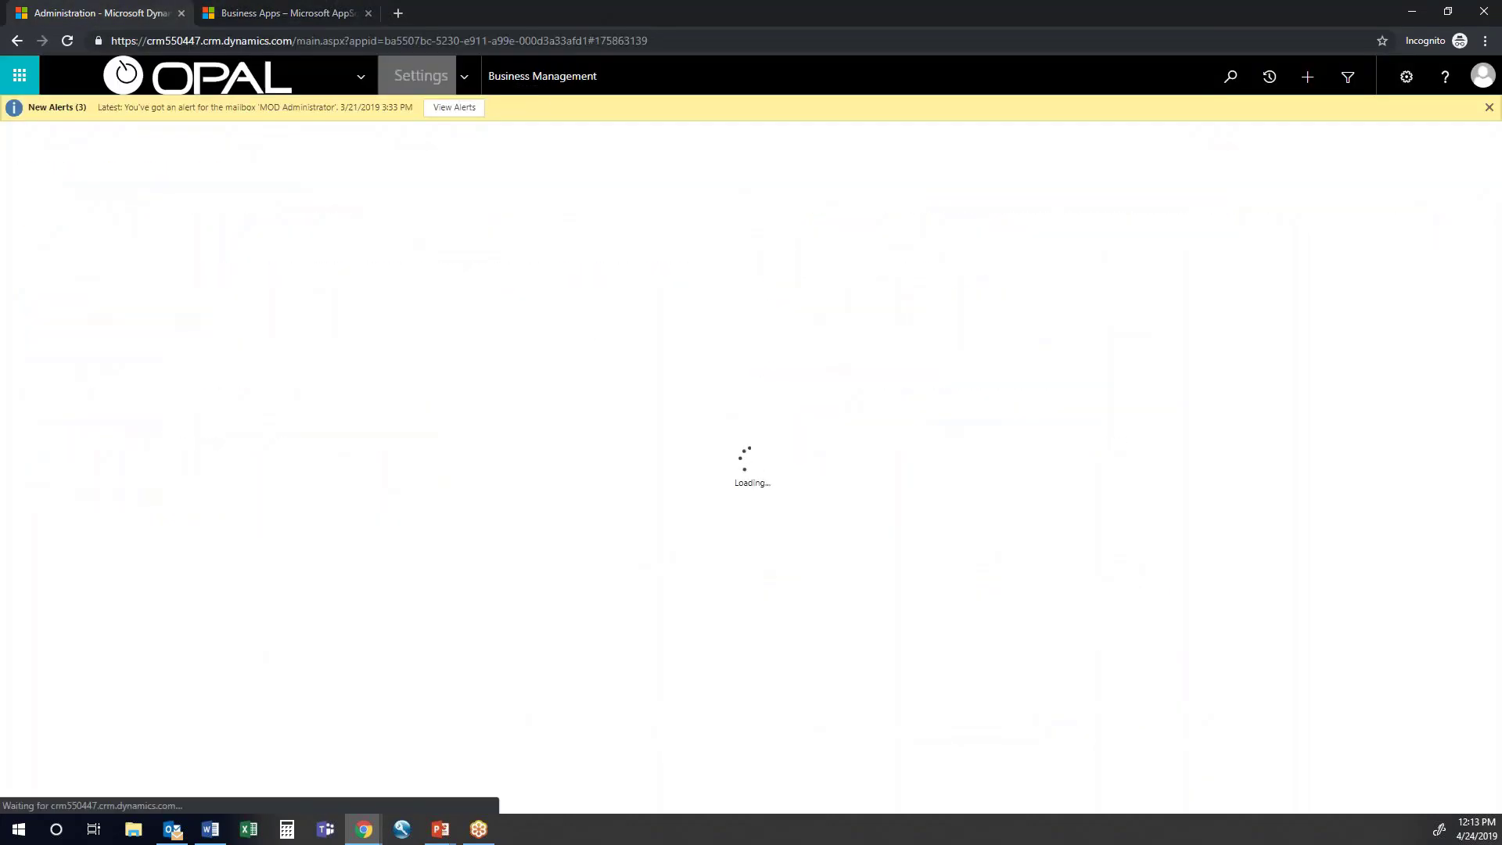
left_click(463, 75)
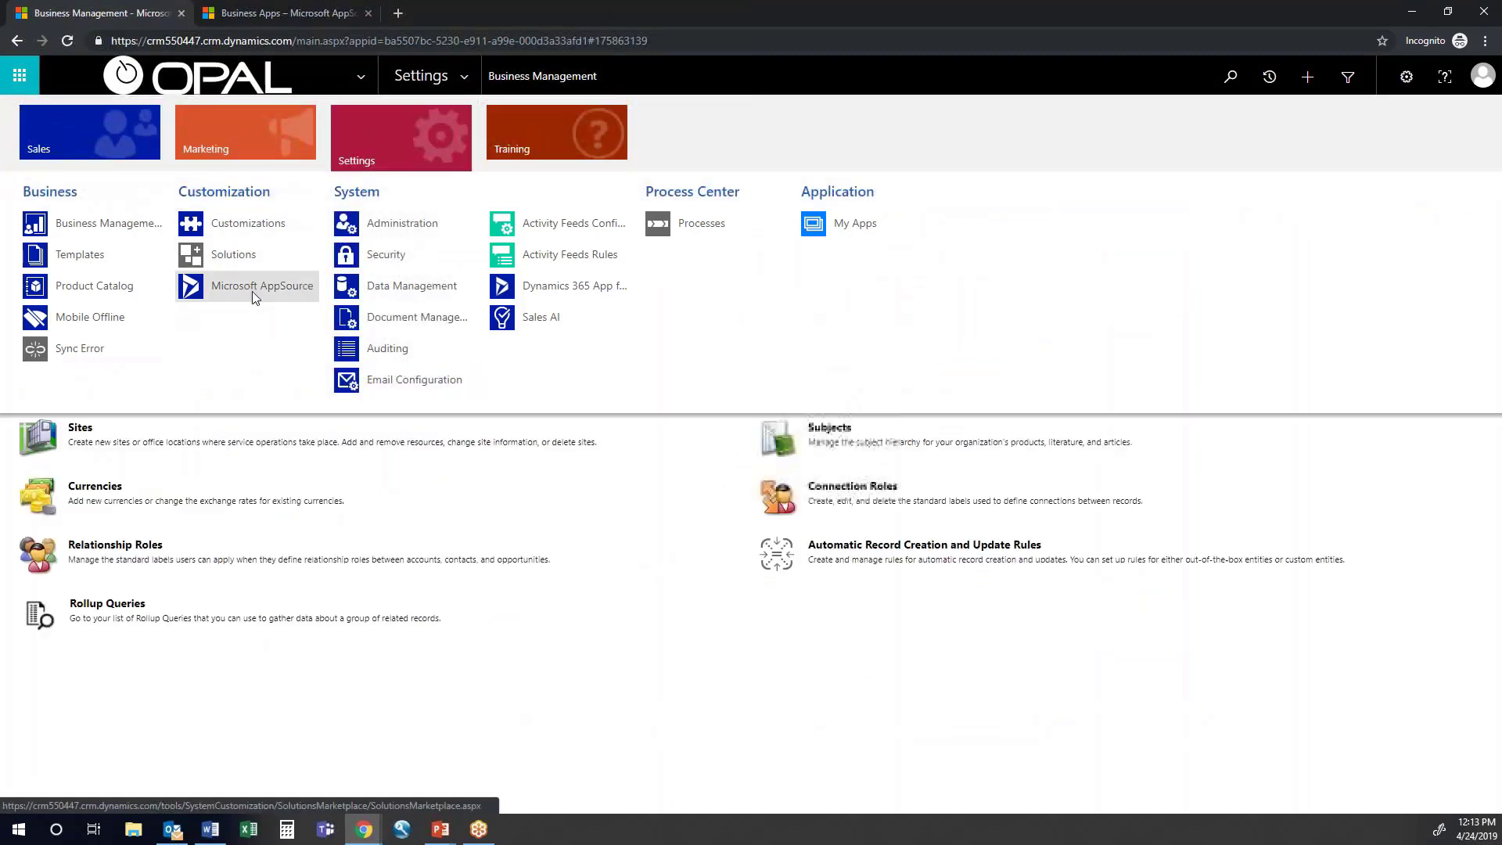
left_click(252, 291)
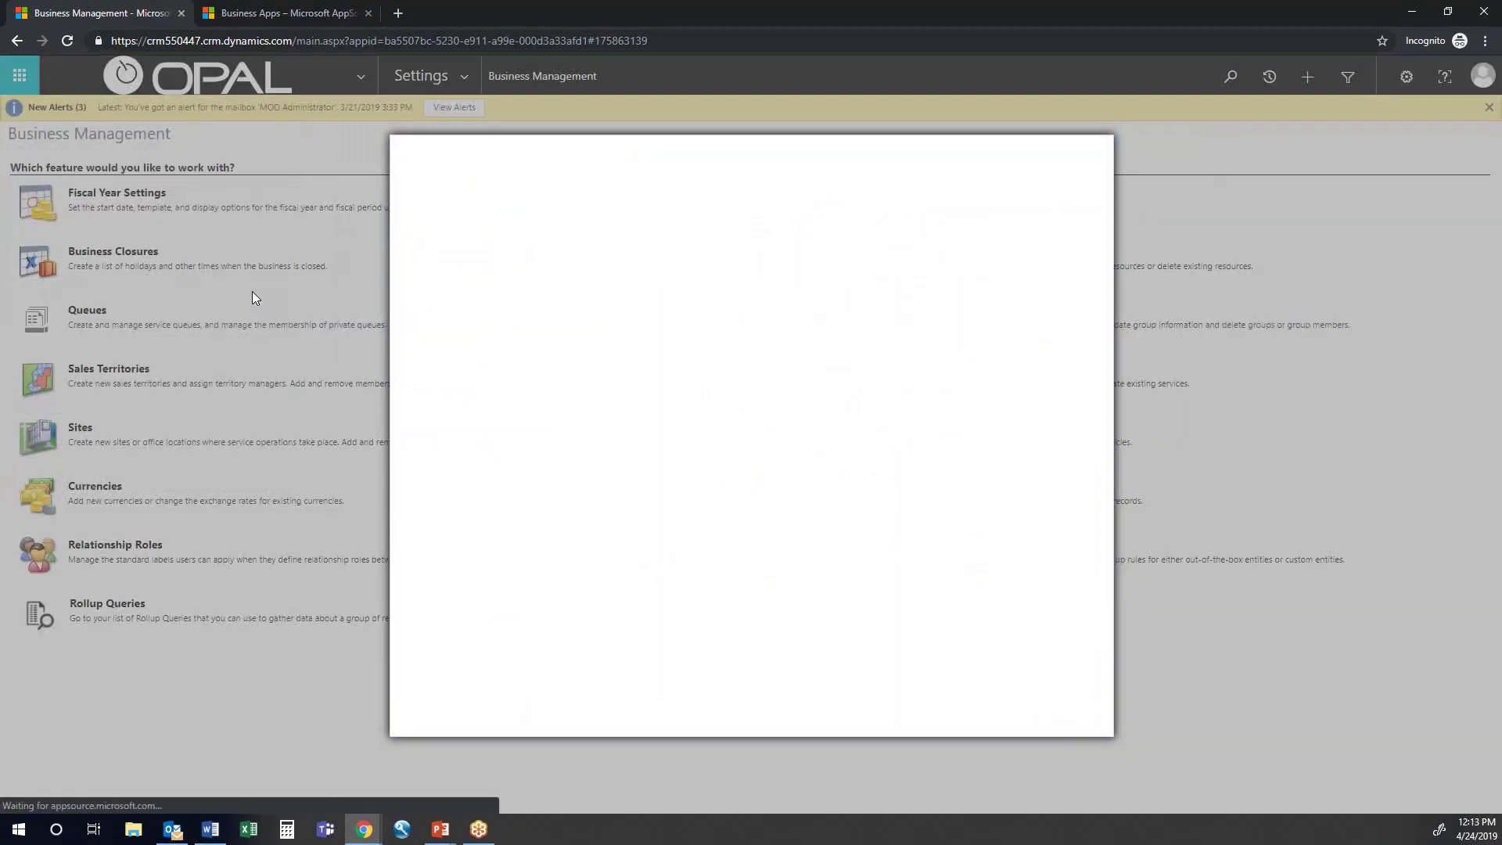
scroll(832, 358, "down", 5)
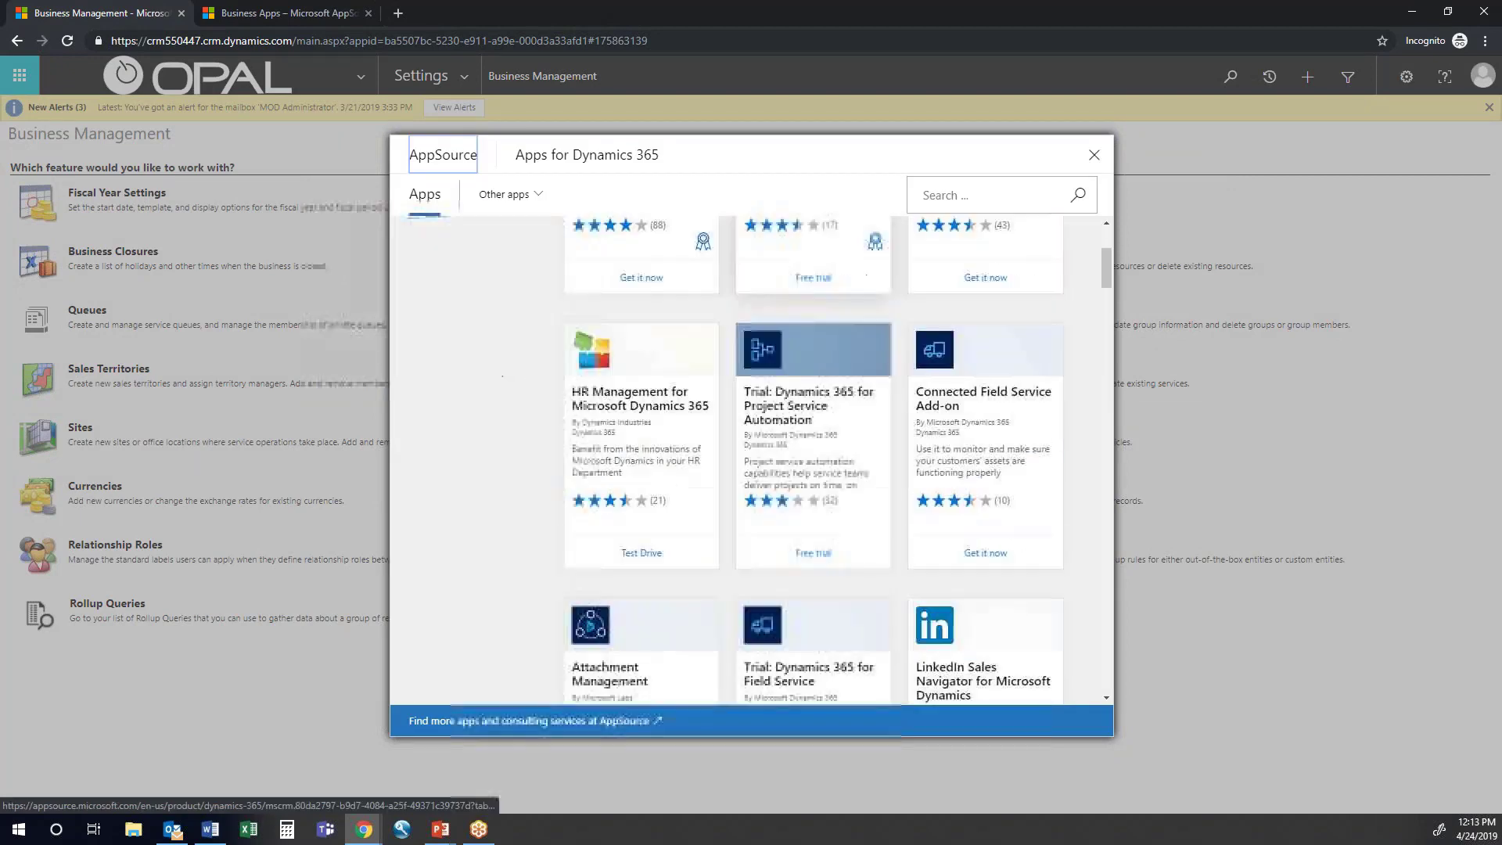
scroll(832, 358, "up", 5)
On the AppSource website, filter the add-ins to Dynamics 365 and open the DocuSign for Dynamics app page.
left_click(320, 8)
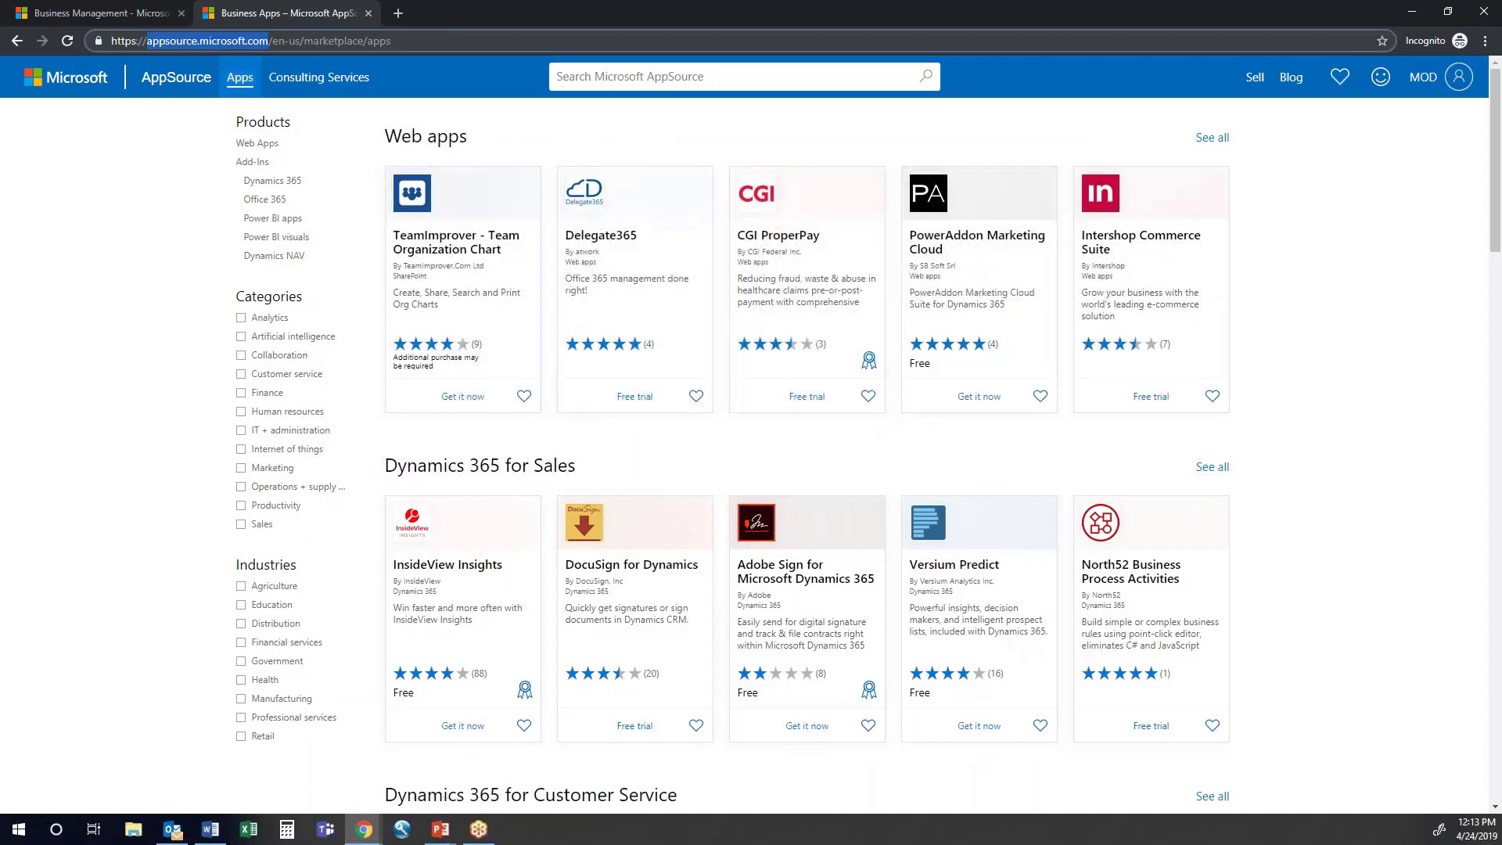
left_click(290, 184)
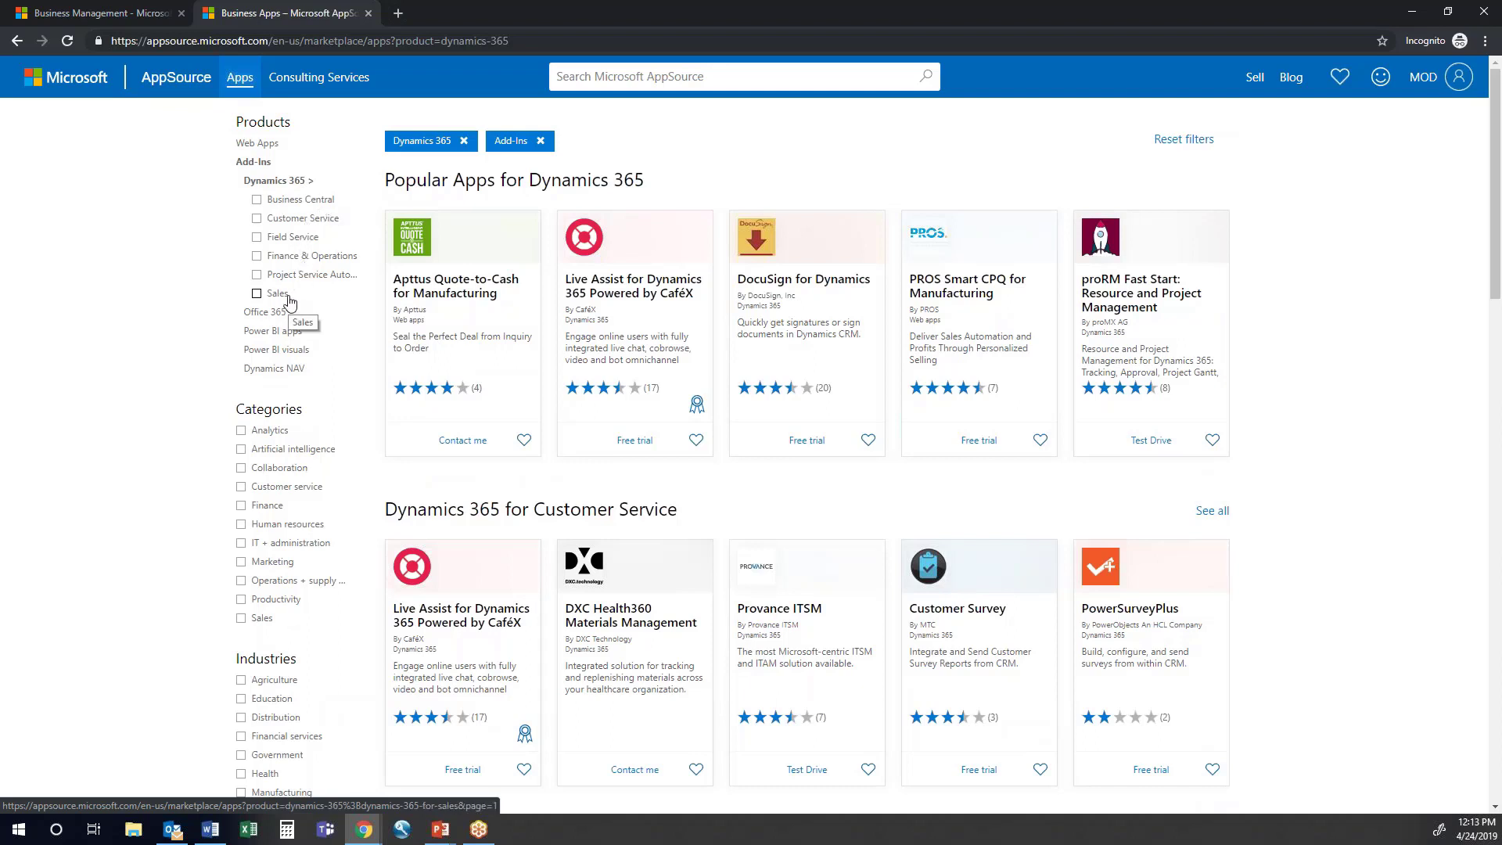
left_click(837, 293)
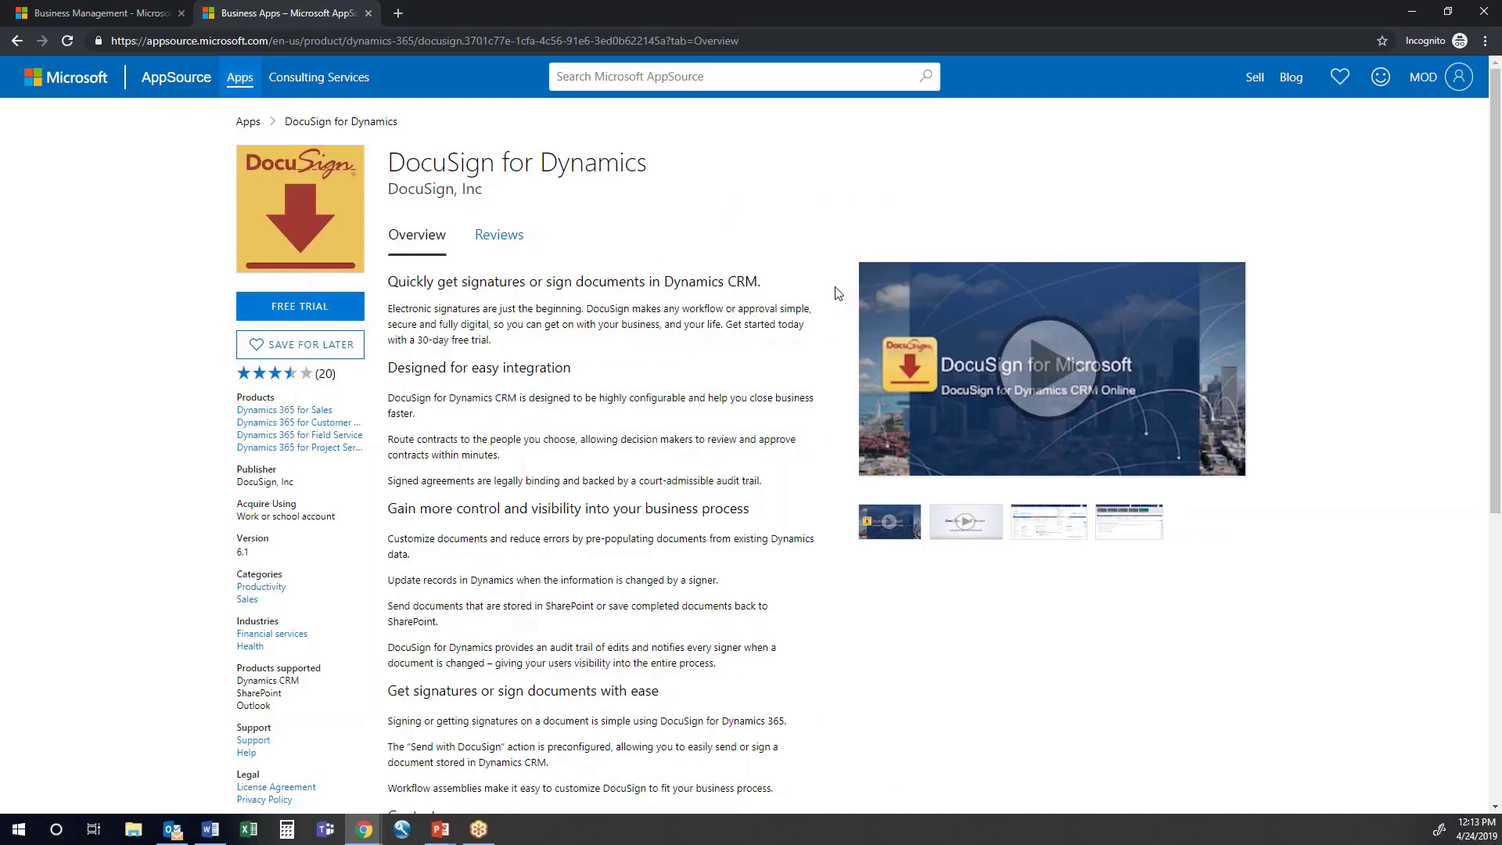
Read through the user reviews of DocuSign for Dynamics and return to its overview.
left_click(504, 242)
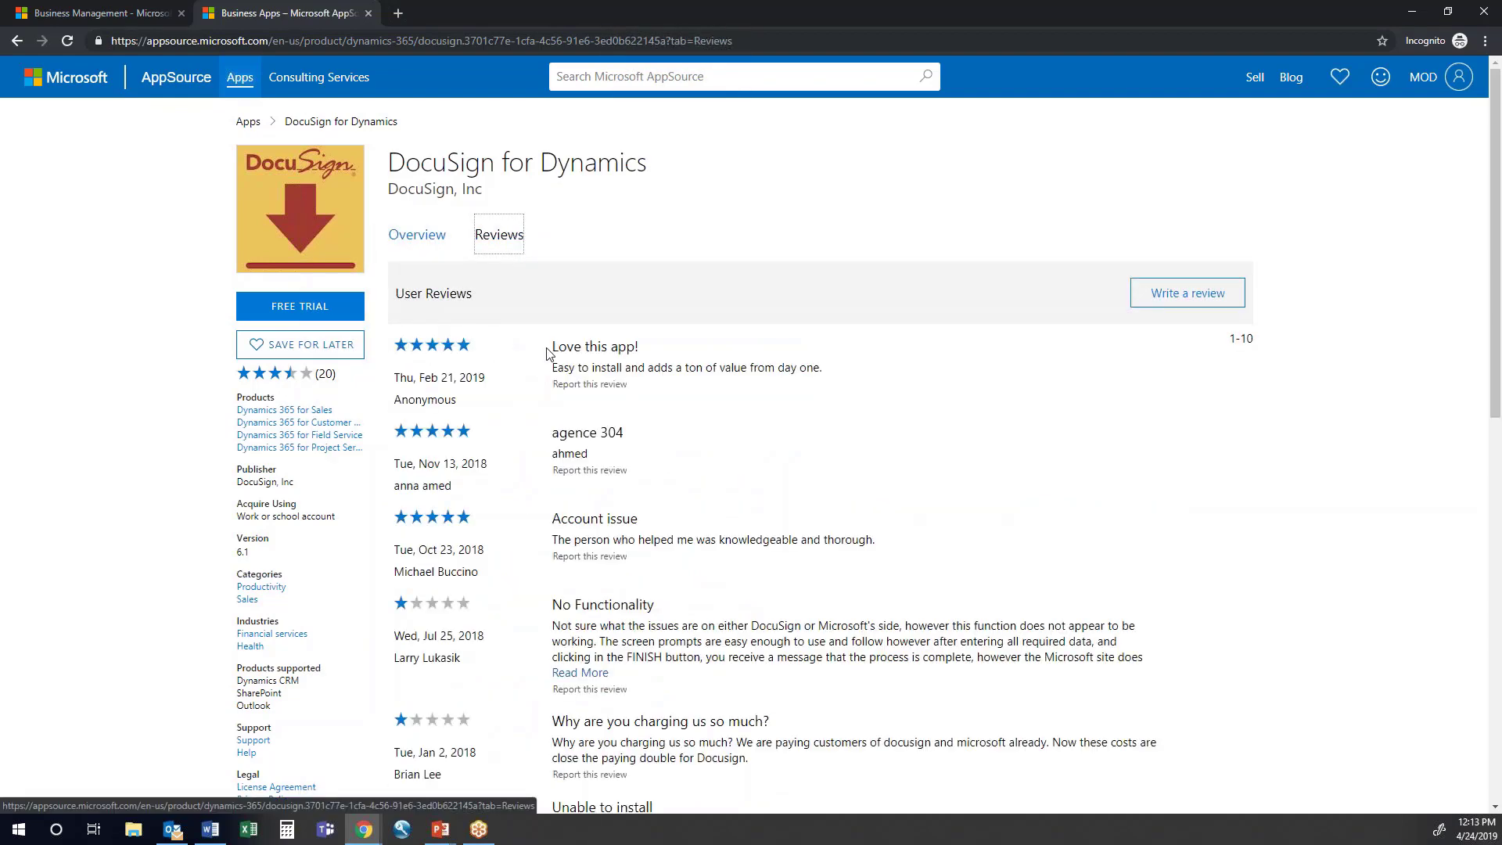
scroll(895, 422, "down", 4)
scroll(898, 423, "down", 2)
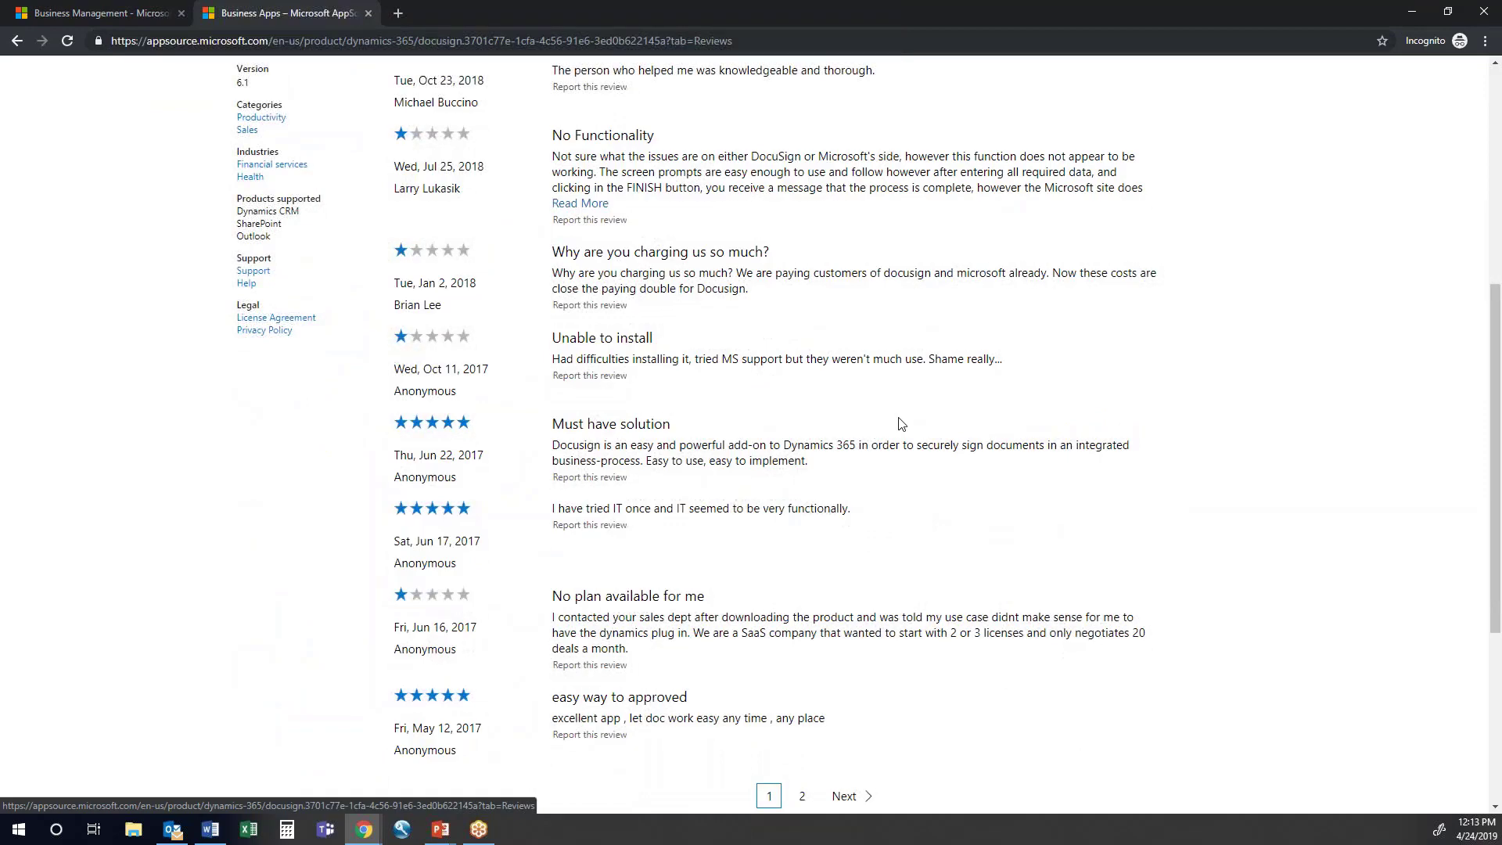
scroll(900, 423, "down", 4)
scroll(904, 415, "up", 10)
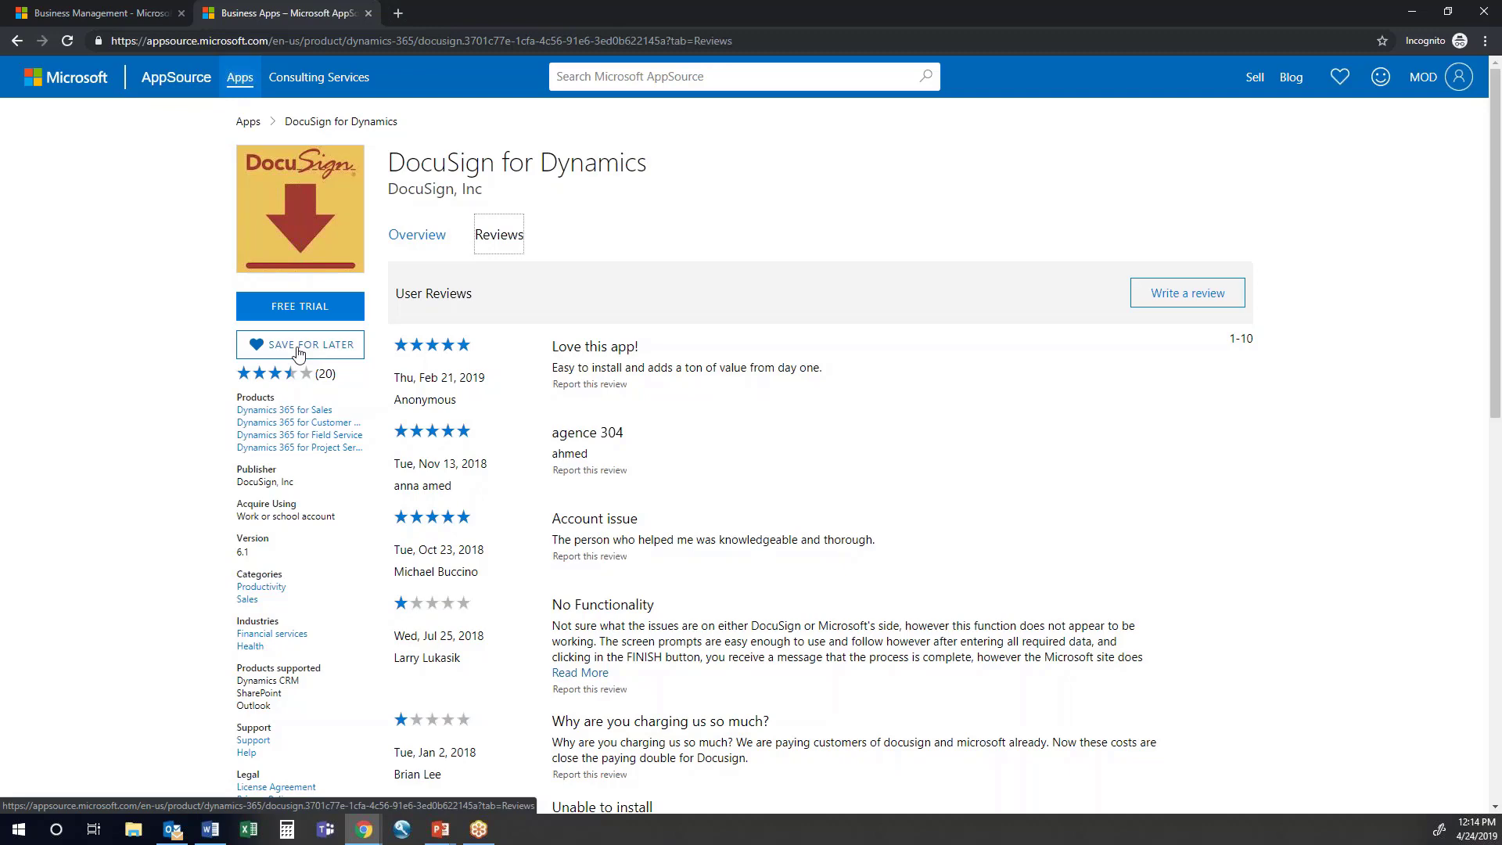
left_click(417, 235)
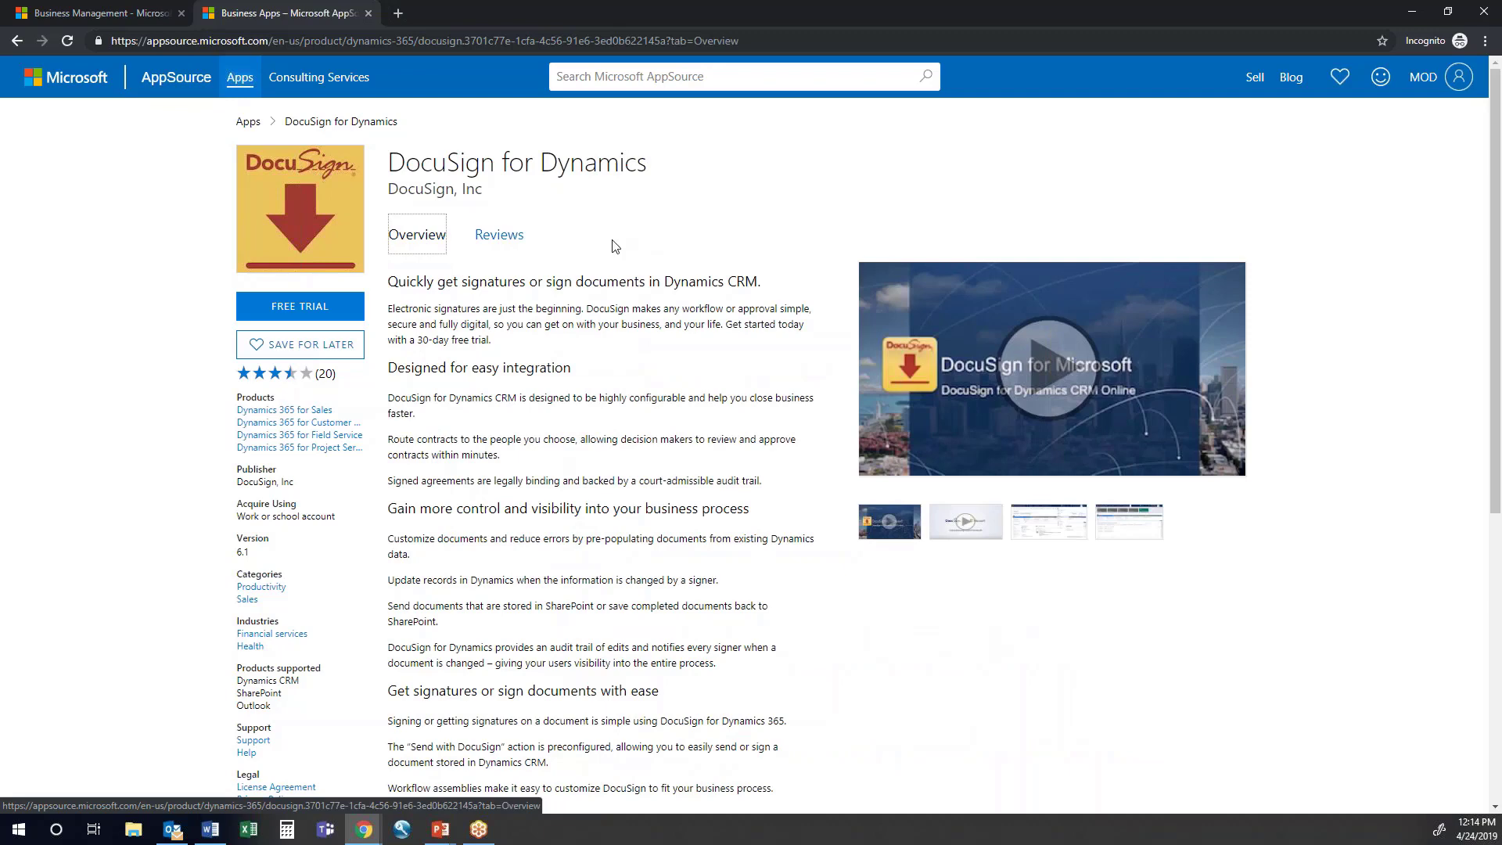
View the Golden Opportunity screenshot of DocuSign for Dynamics enlarged and close it.
left_click(1048, 533)
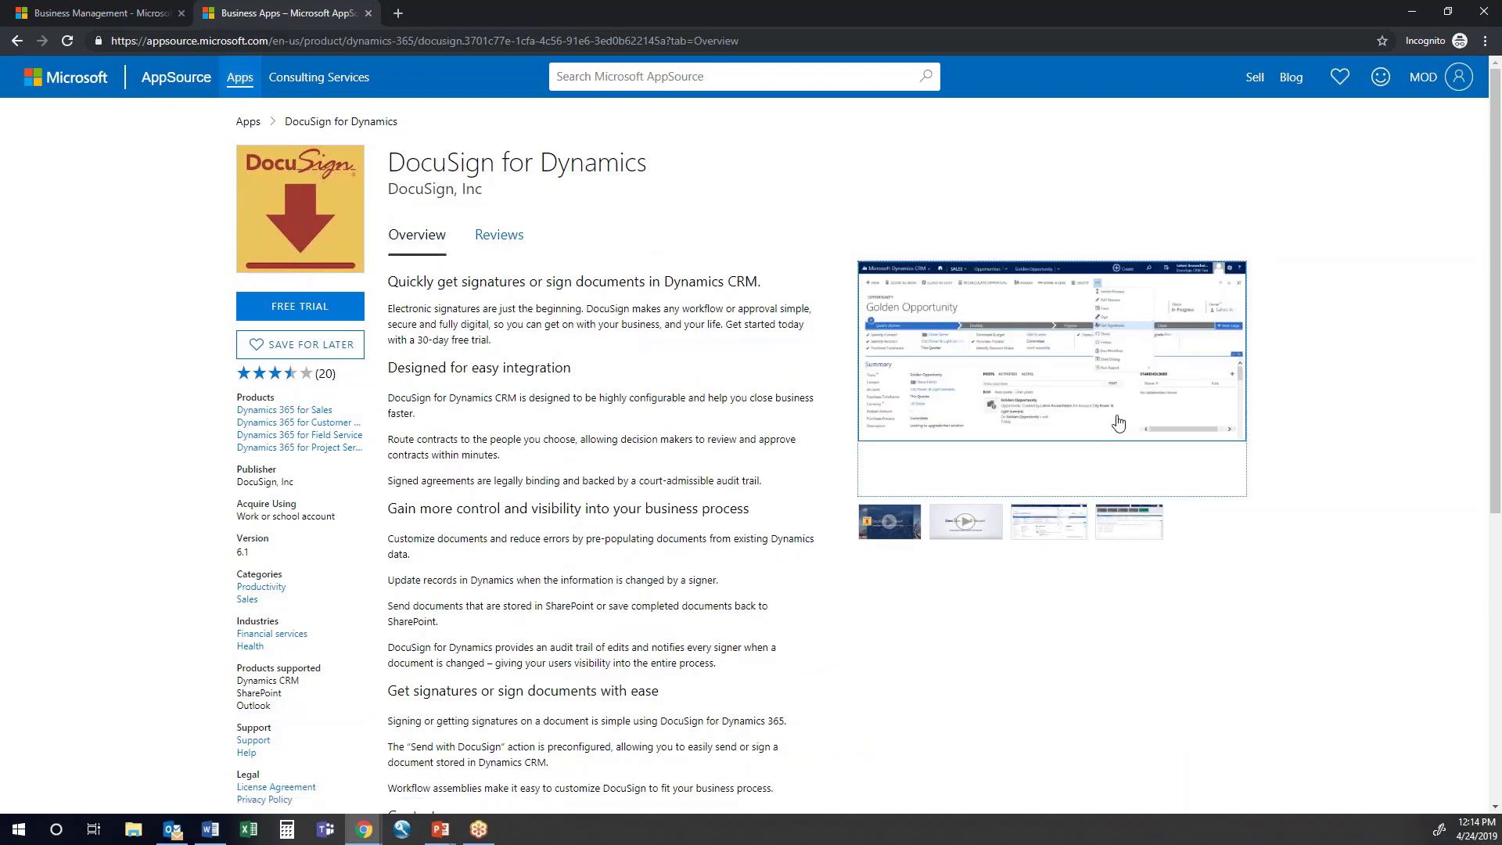
left_click(1119, 423)
left_click(1303, 597)
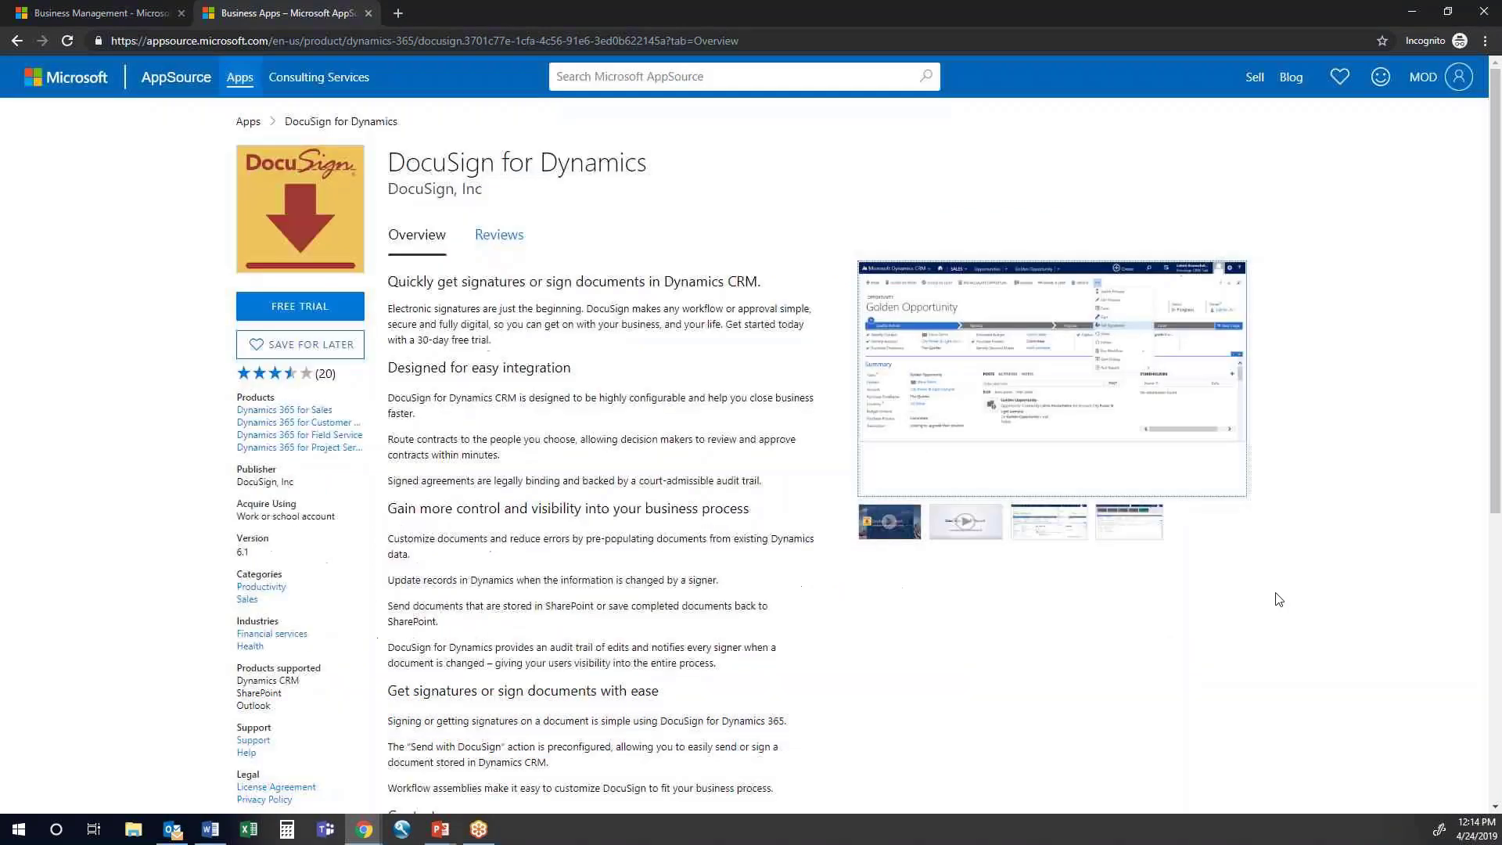
Play the DocuSign for Dynamics CRM Online video from 0:32, pause it, and close the player.
left_click(889, 521)
left_click(1091, 423)
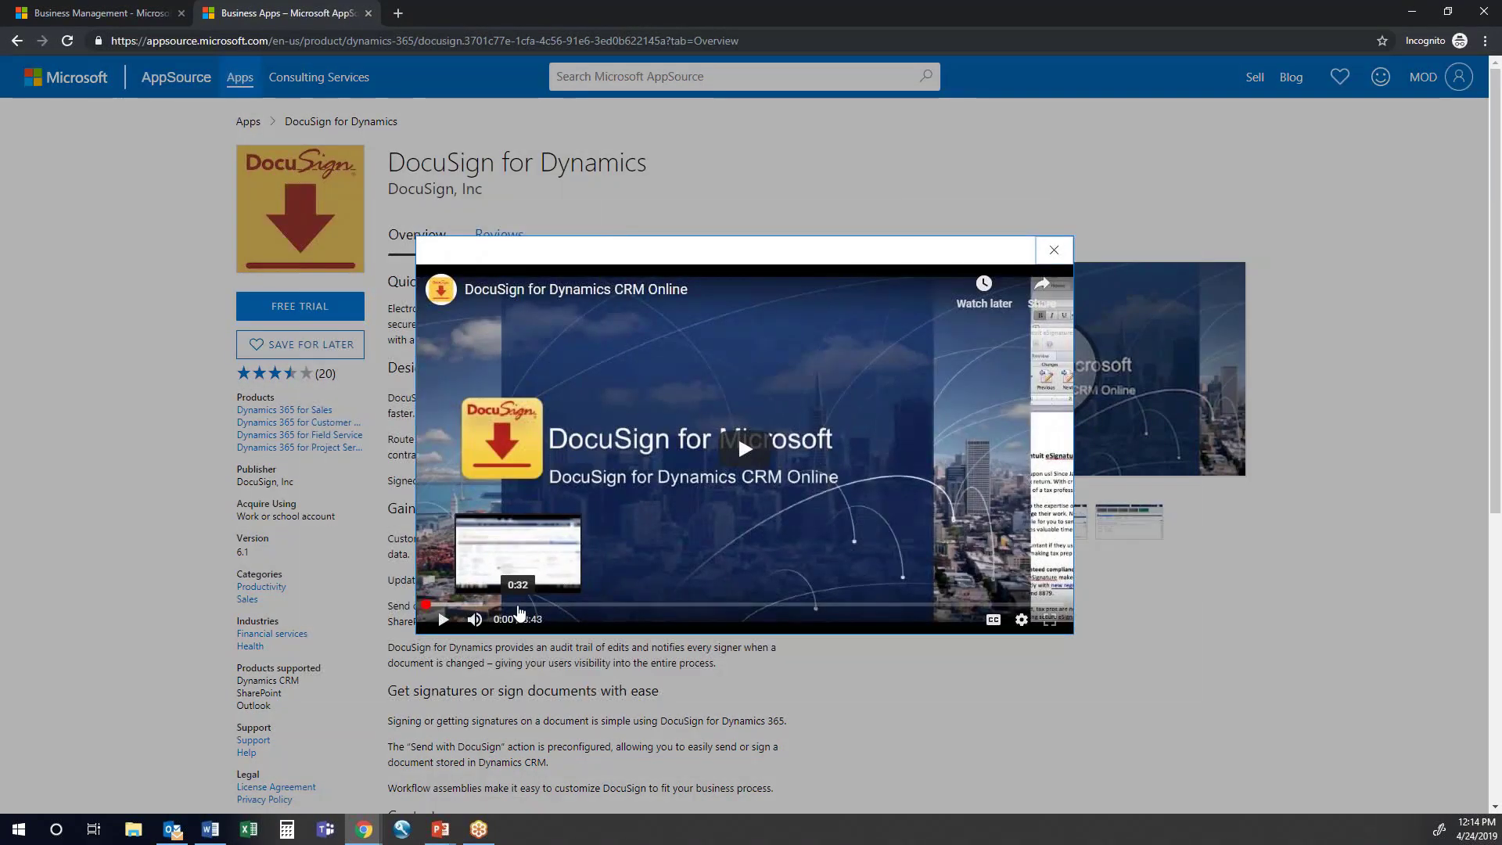
left_click(517, 606)
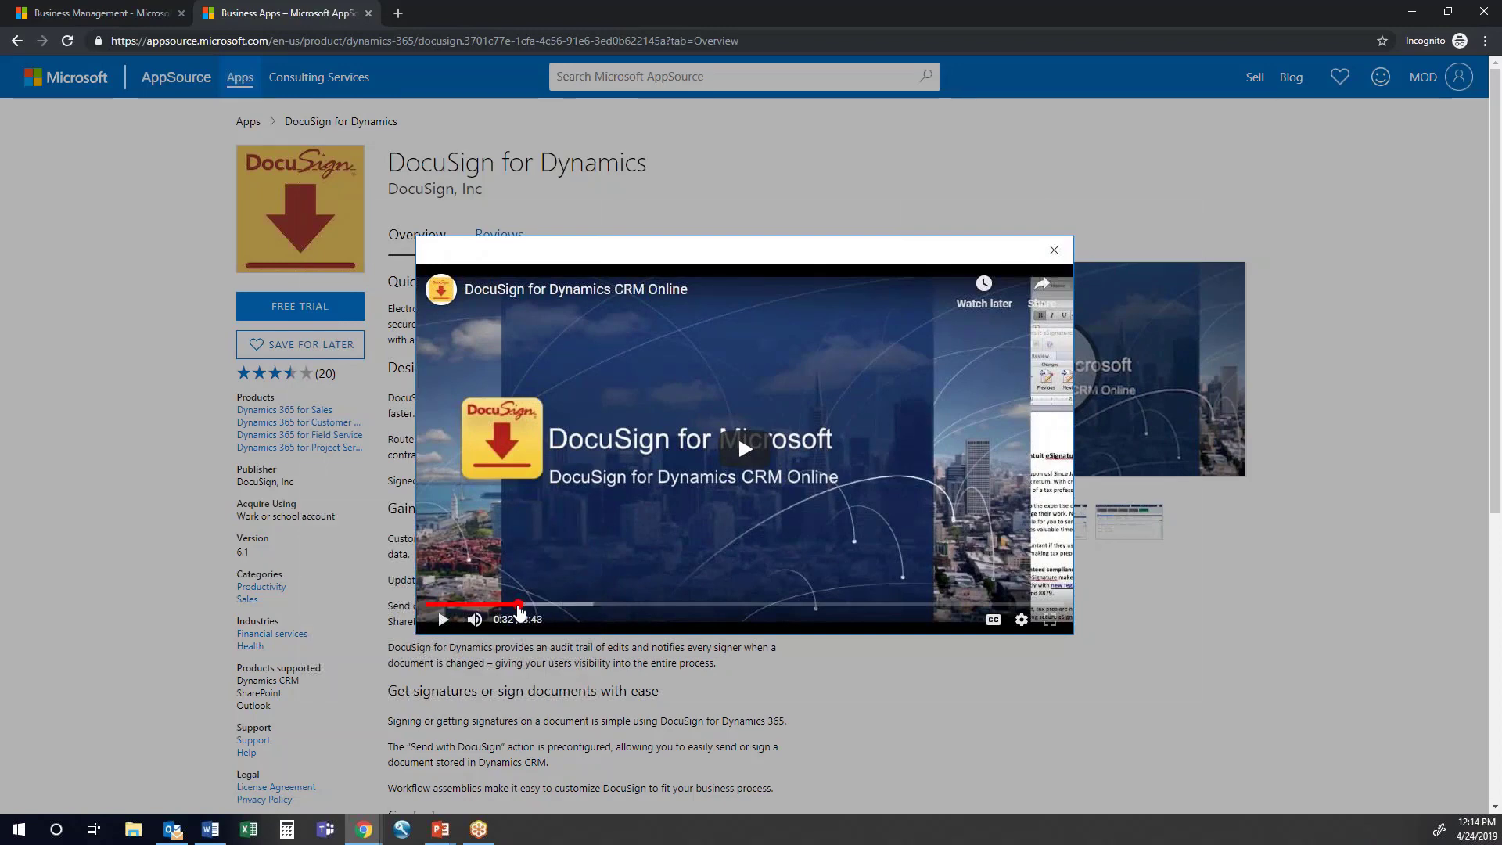
left_click(444, 619)
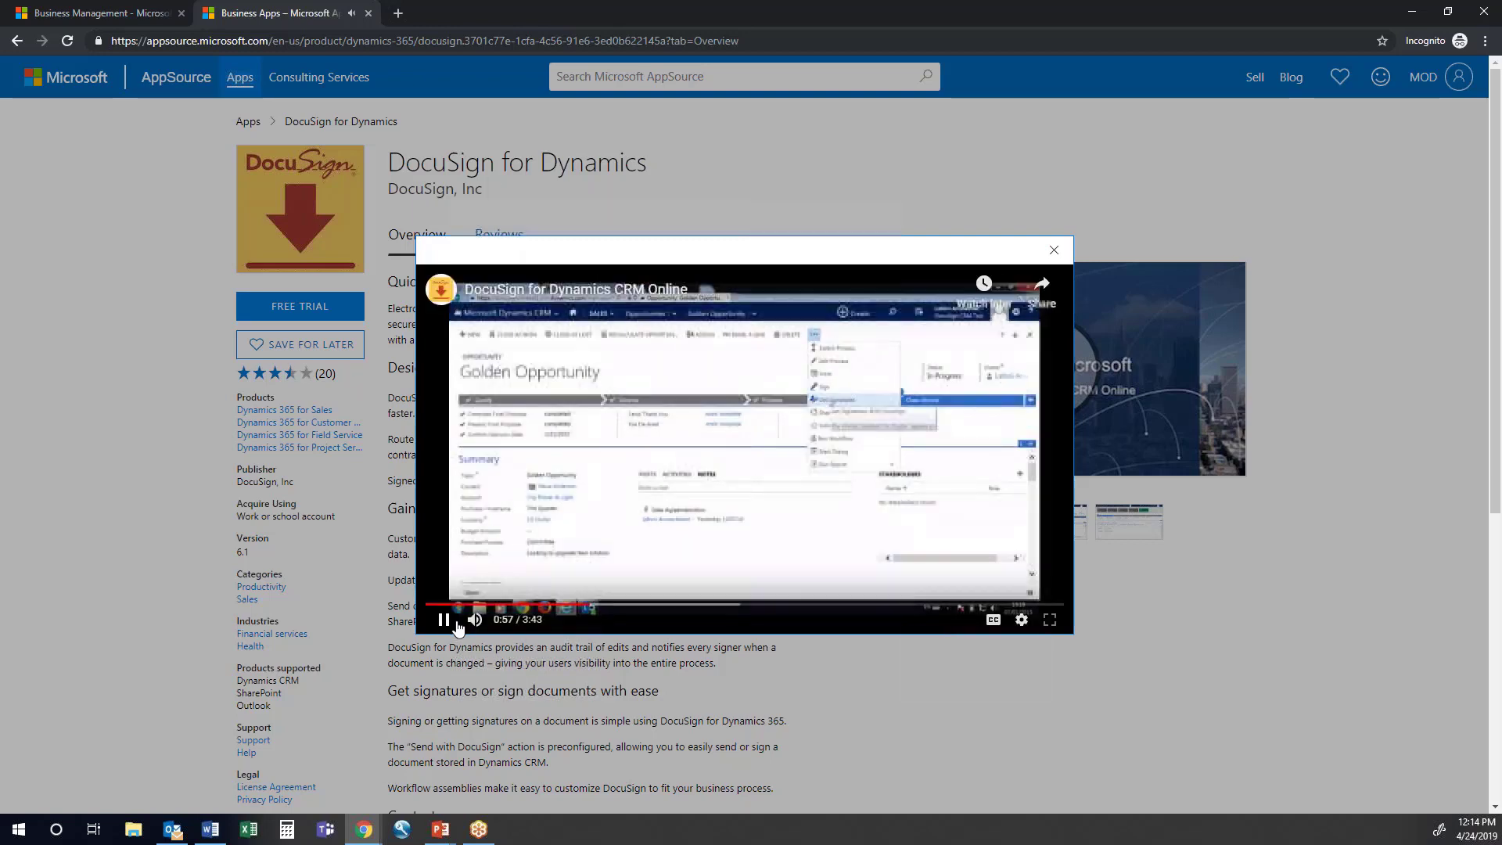
left_click(443, 622)
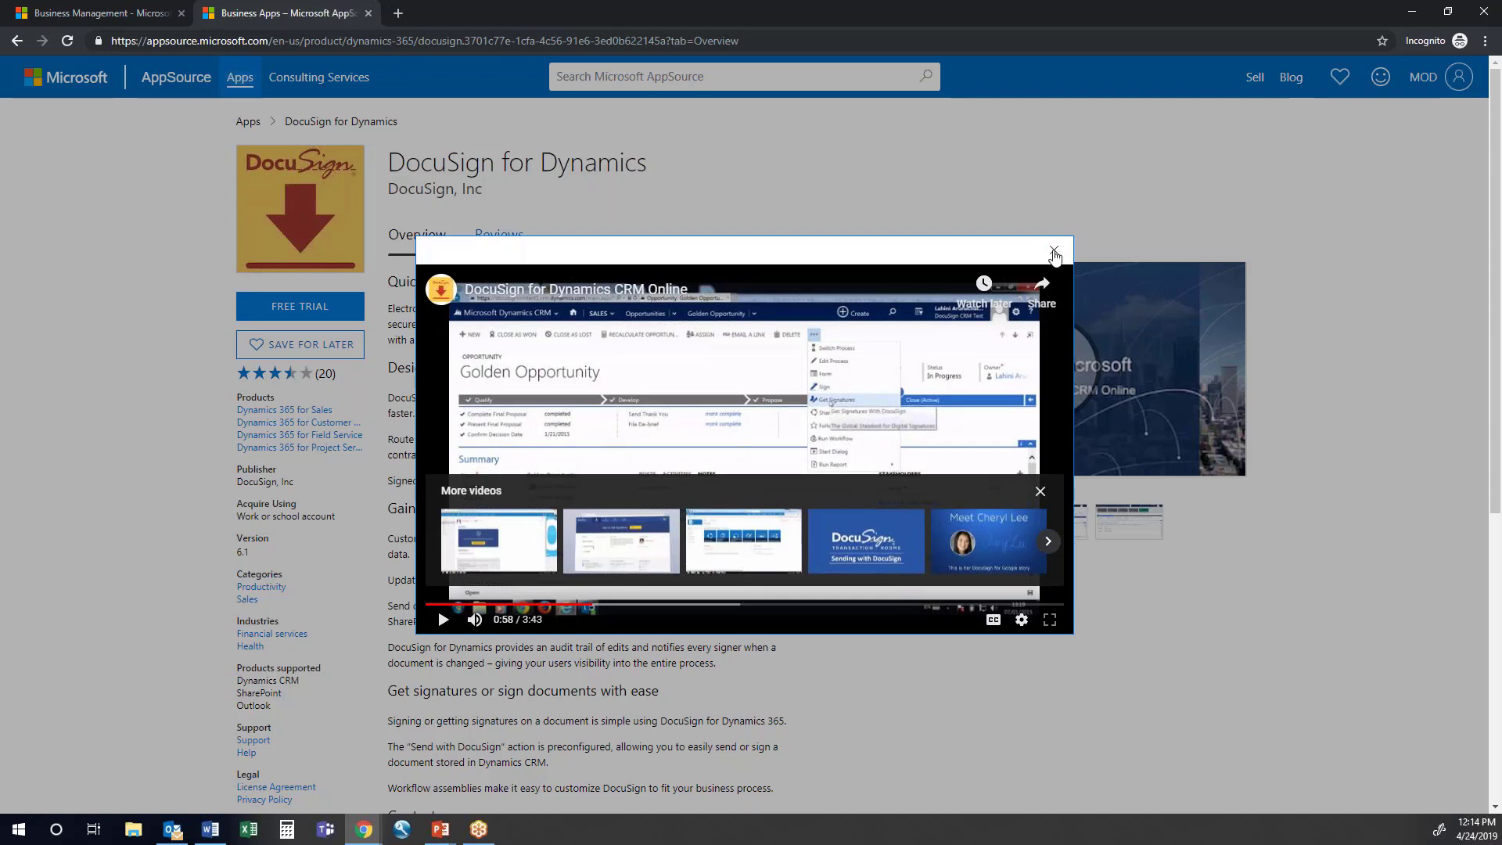
left_click(1055, 252)
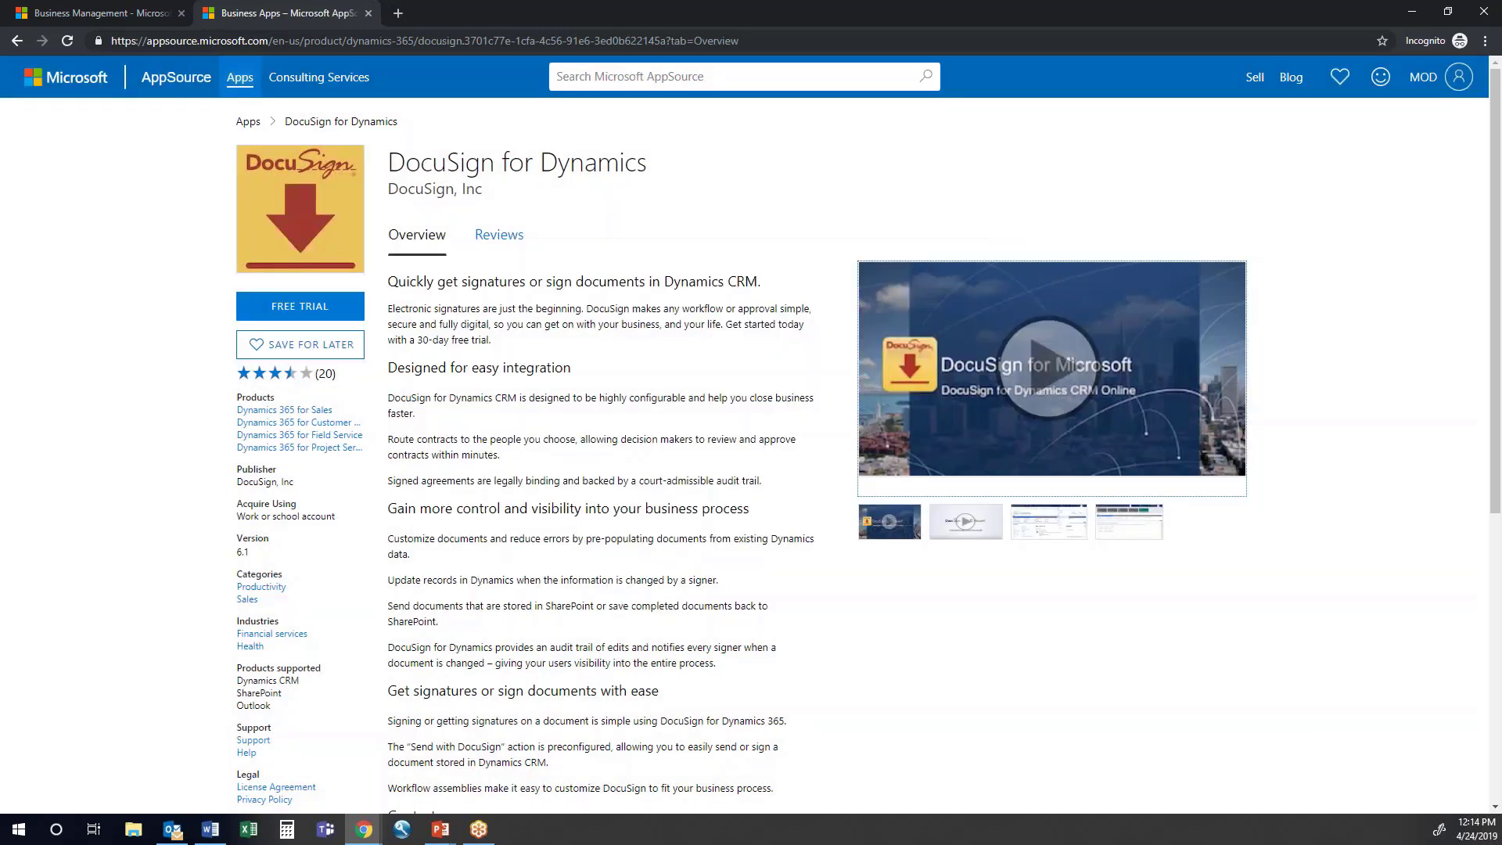
Examine the version entry and the free trial option on the DocuSign for Dynamics page.
left_click(273, 560)
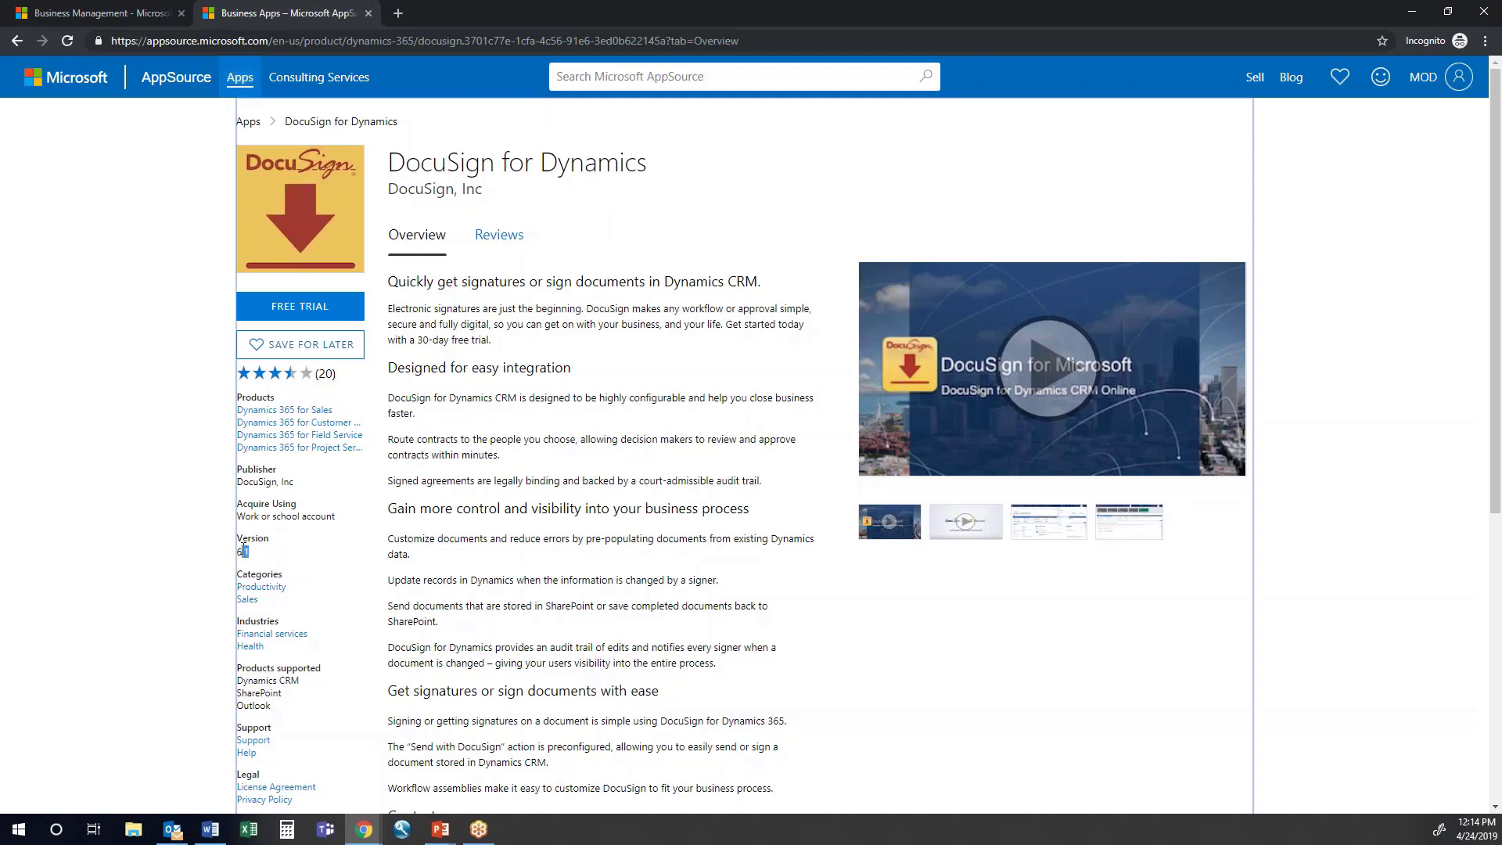
key("ctrl+a")
left_click(237, 541)
left_click(345, 314)
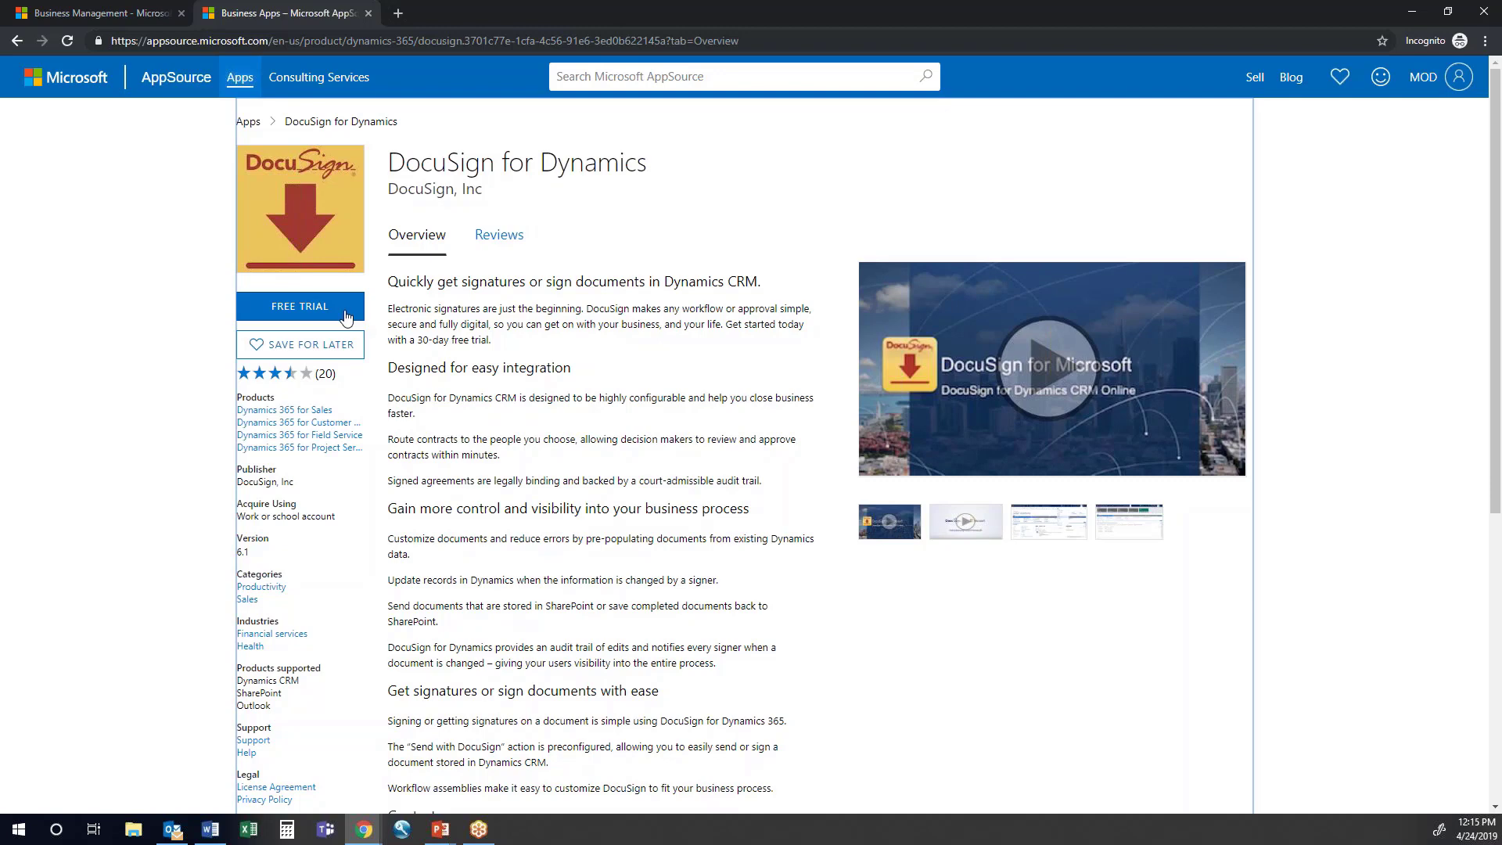